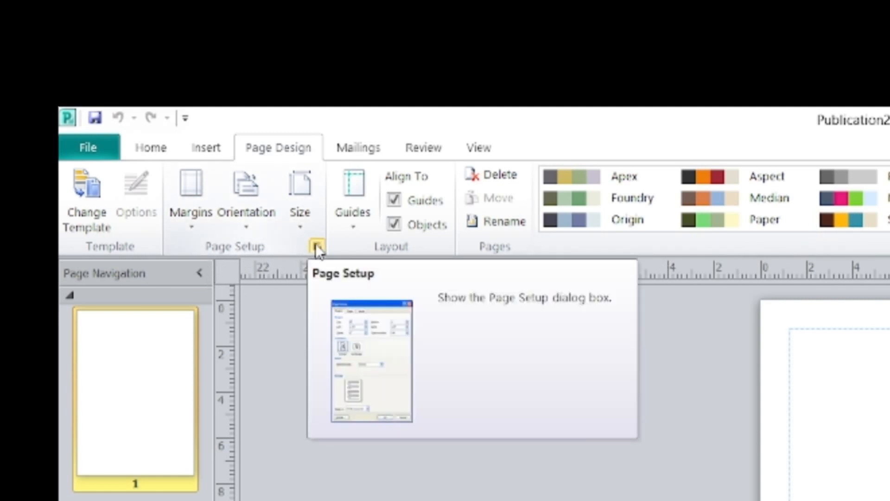
Close the page setup options without changes and set the page orientation to landscape
{"action": "left_click", "coordinate": [316, 246]}
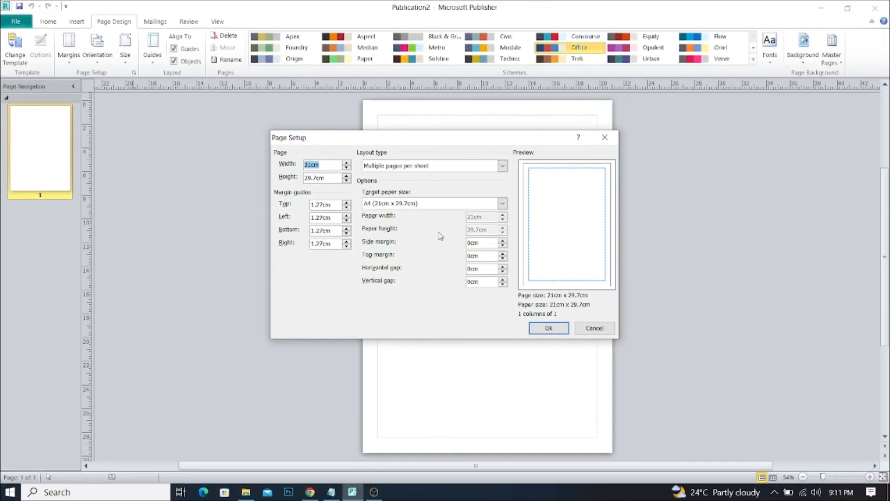
{"action": "left_click", "coordinate": [605, 137]}
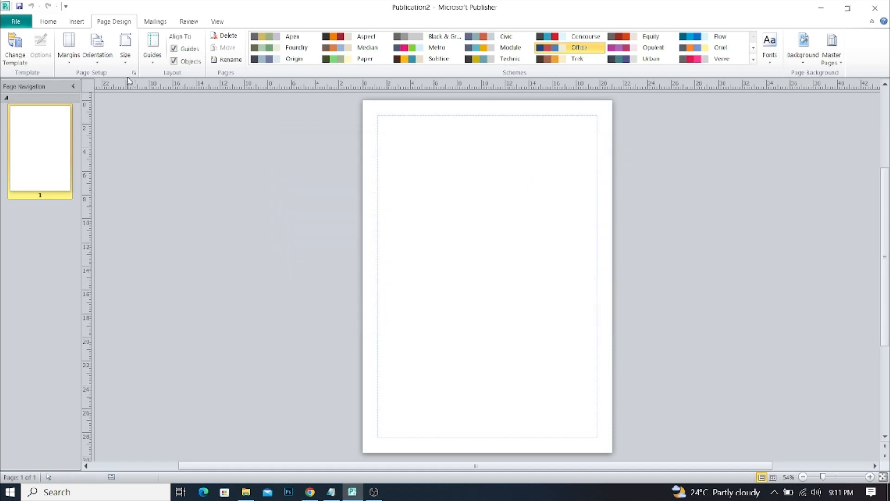
{"action": "left_click", "coordinate": [97, 64]}
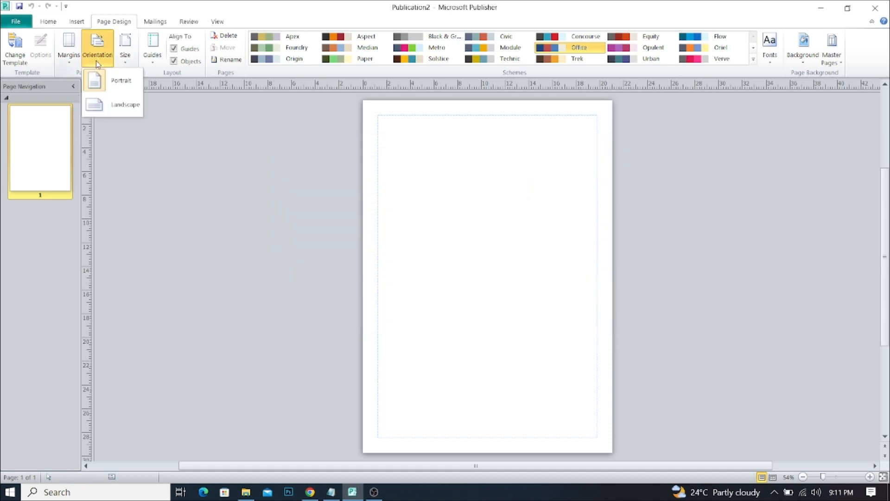
{"action": "left_click", "coordinate": [116, 107]}
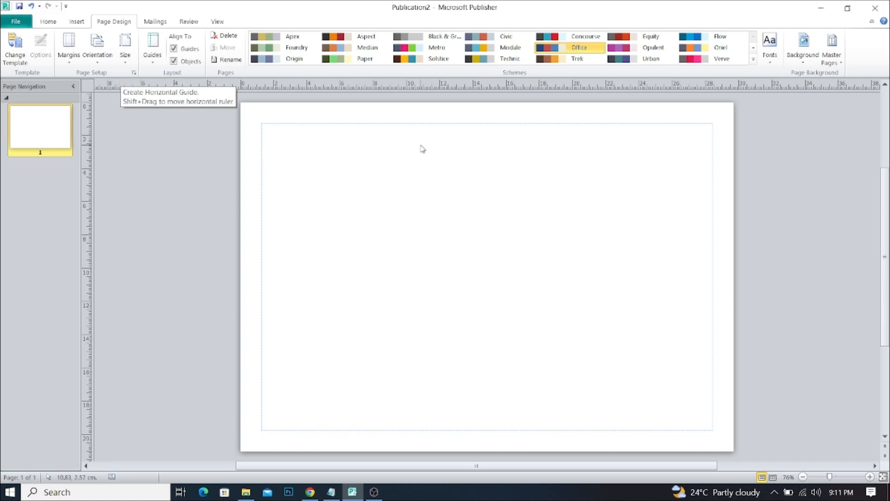
Set the page size to 42 cm wide and 42 cm high
{"action": "left_click", "coordinate": [133, 74]}
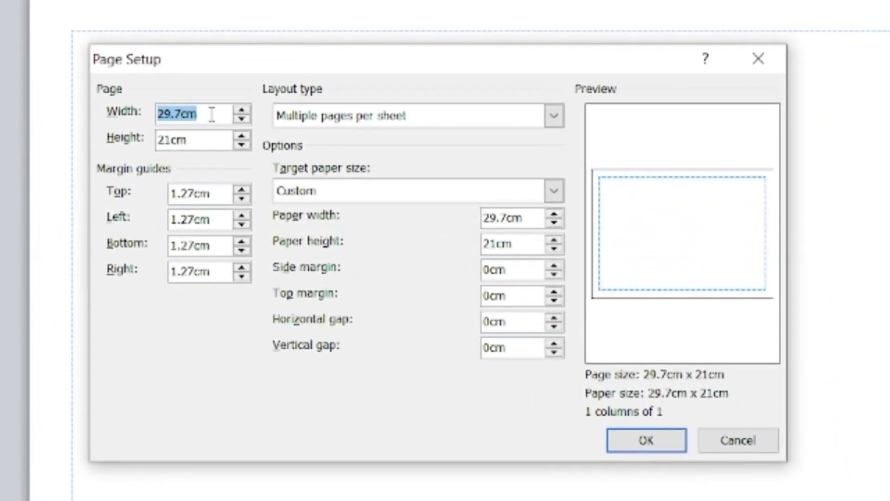
{"action": "left_click_drag", "start_coordinate": [212, 113], "coordinate": [109, 116]}
{"action": "type", "text": "42"}
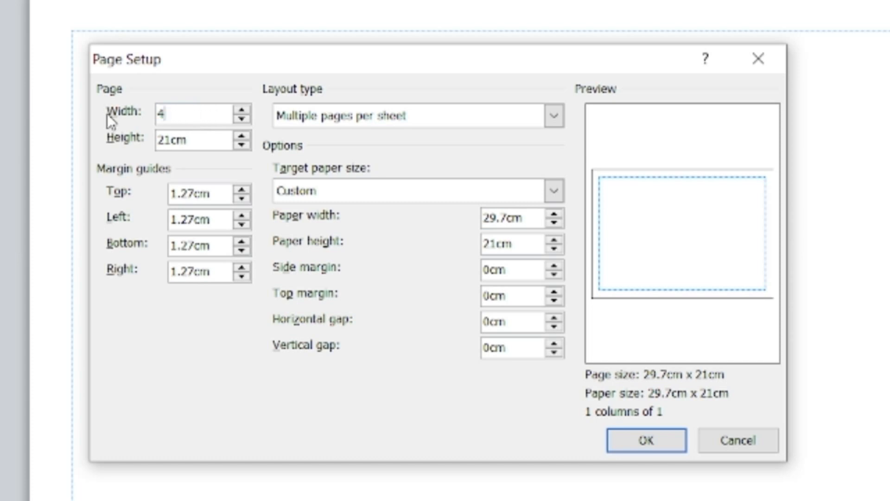
{"action": "left_click", "coordinate": [190, 143]}
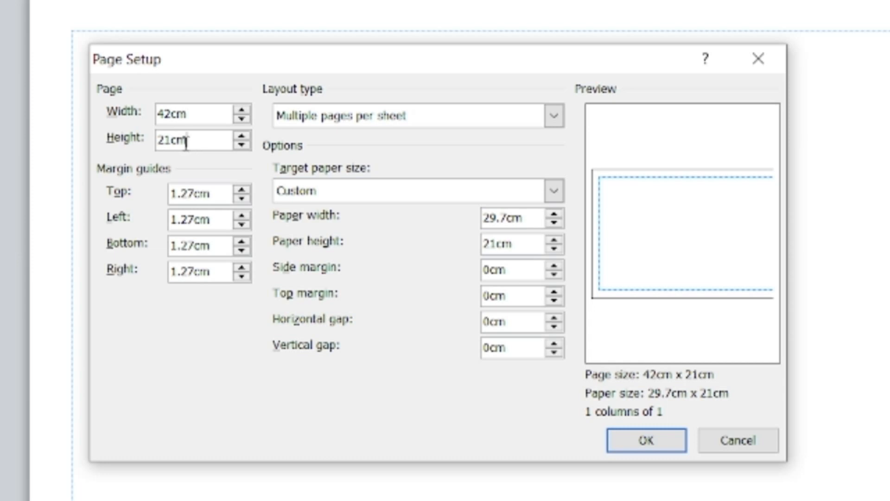
{"action": "left_click_drag", "start_coordinate": [194, 144], "coordinate": [97, 152]}
{"action": "type", "text": "42"}
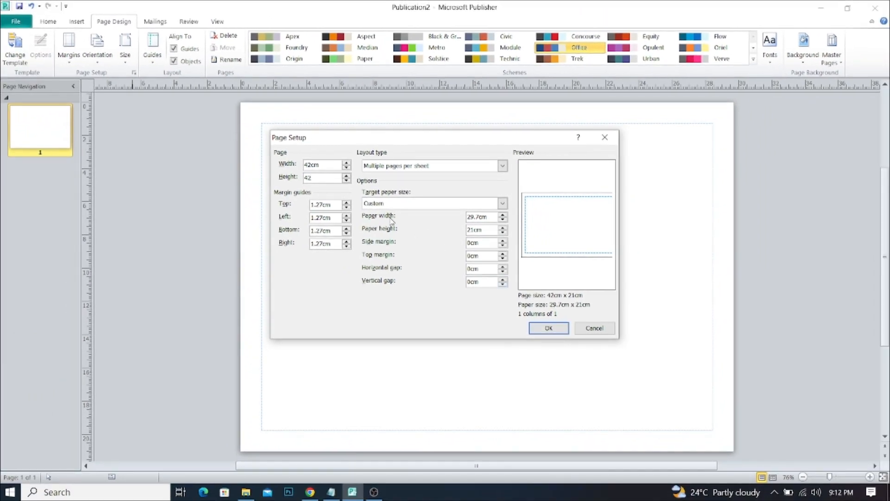
{"action": "left_click", "coordinate": [328, 169]}
{"action": "left_click", "coordinate": [543, 329]}
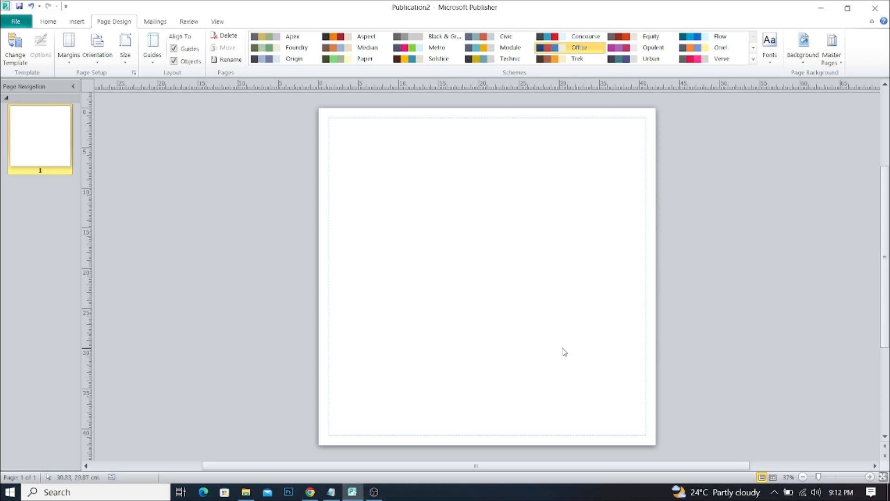
Draw a rectangle about 31 cm wide and 35 cm high starting at the page's upper-left corner
{"action": "left_click", "coordinate": [77, 21]}
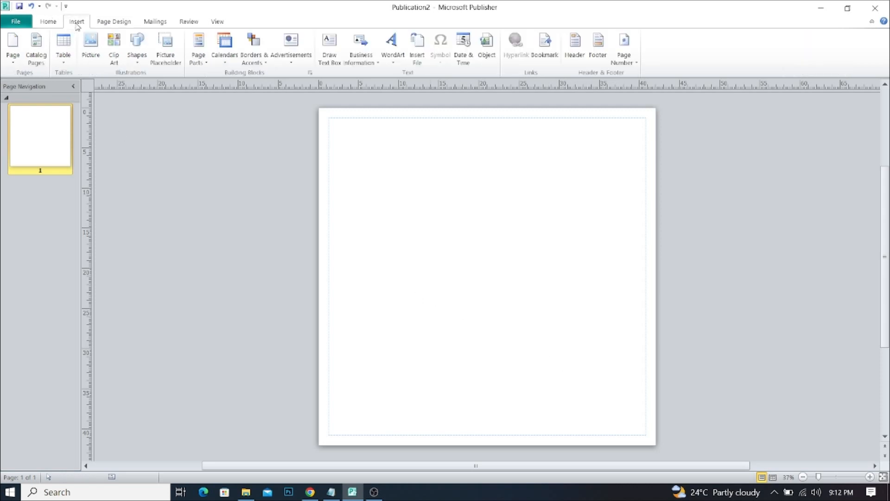
{"action": "left_click", "coordinate": [137, 64]}
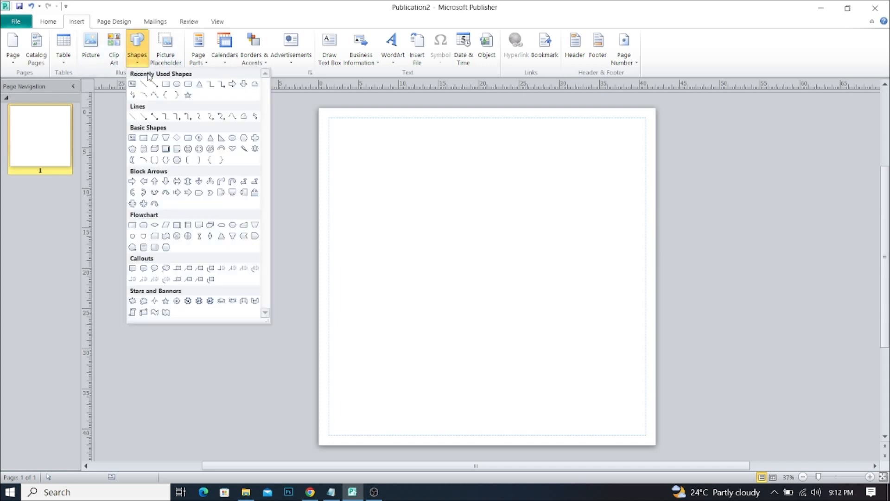
{"action": "left_click", "coordinate": [166, 84]}
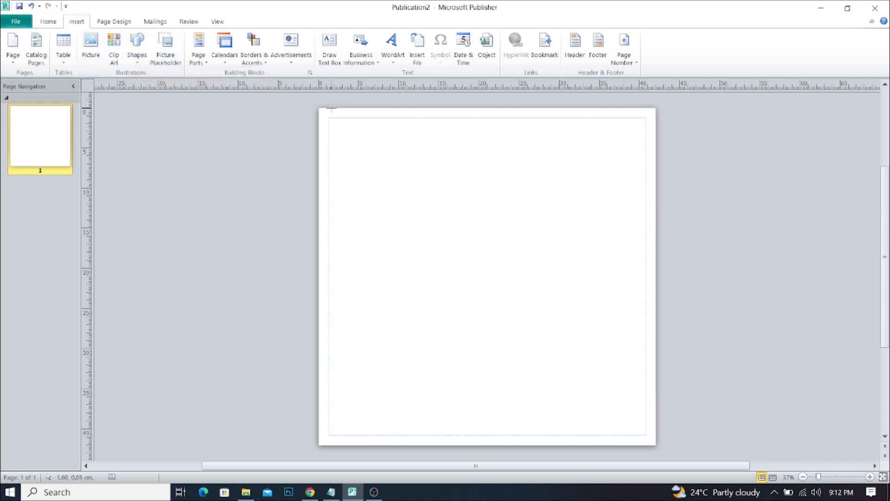
{"action": "mouse_move", "coordinate": [319, 108]}
{"action": "left_mouse_down"}
{"action": "mouse_move", "coordinate": [334, 139]}
{"action": "mouse_move", "coordinate": [554, 268]}
{"action": "mouse_move", "coordinate": [566, 391]}
{"action": "left_mouse_up"}
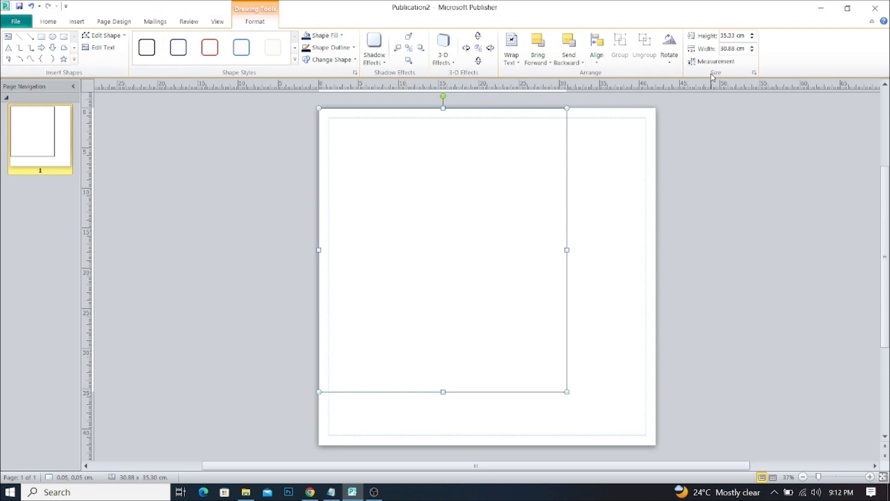
Set the rectangle's height and width to 42 cm
{"action": "left_click_drag", "start_coordinate": [721, 35], "coordinate": [795, 41]}
{"action": "type", "text": "42"}
{"action": "left_click", "coordinate": [743, 49]}
{"action": "type", "text": "42"}
{"action": "key", "text": "Return"}
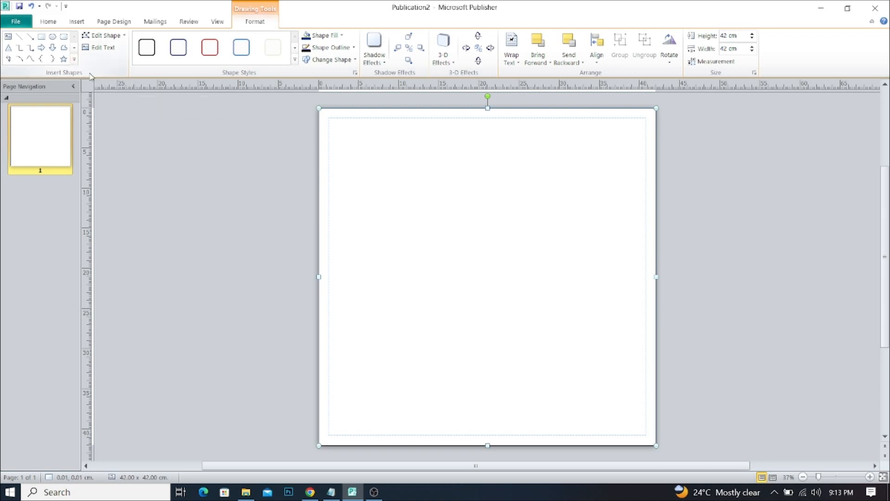
Draw a rounded rectangle about 26 cm wide and 23 cm high overlapping the page's upper-left corner
{"action": "left_click", "coordinate": [74, 60]}
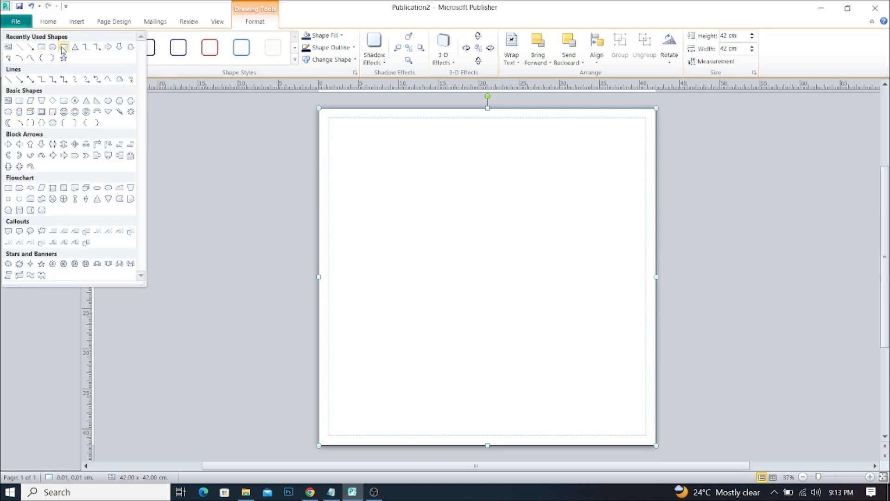
{"action": "left_click", "coordinate": [63, 49]}
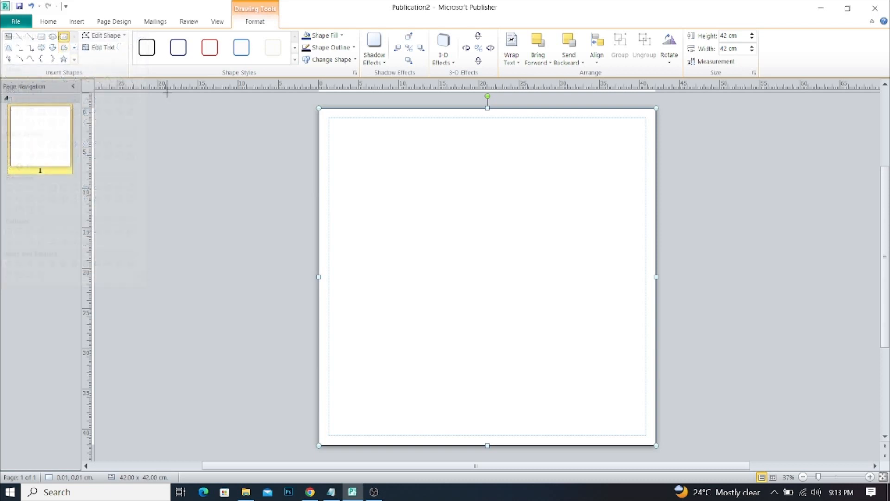
{"action": "mouse_move", "coordinate": [258, 103]}
{"action": "left_mouse_down"}
{"action": "mouse_move", "coordinate": [329, 202]}
{"action": "mouse_move", "coordinate": [433, 230]}
{"action": "mouse_move", "coordinate": [468, 284]}
{"action": "left_mouse_up"}
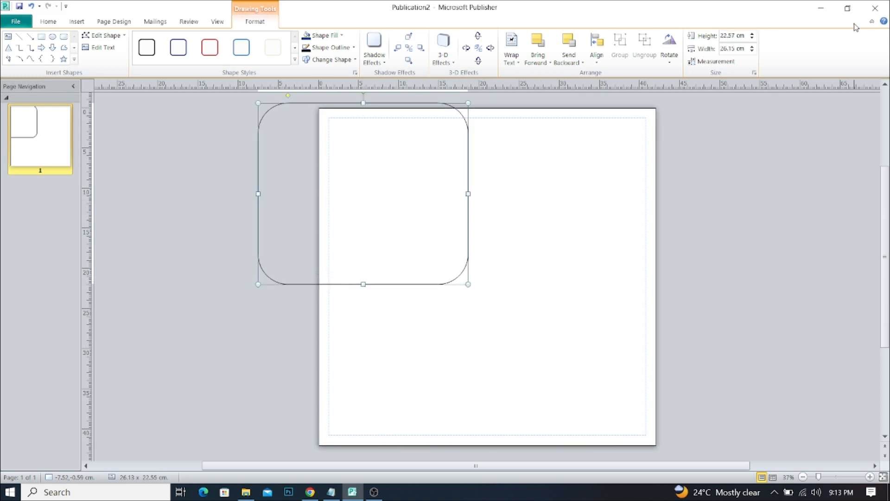
View the images in the desktop's img folder in File Explorer and return to Publisher
{"action": "left_click", "coordinate": [820, 8]}
{"action": "double_click", "coordinate": [103, 23]}
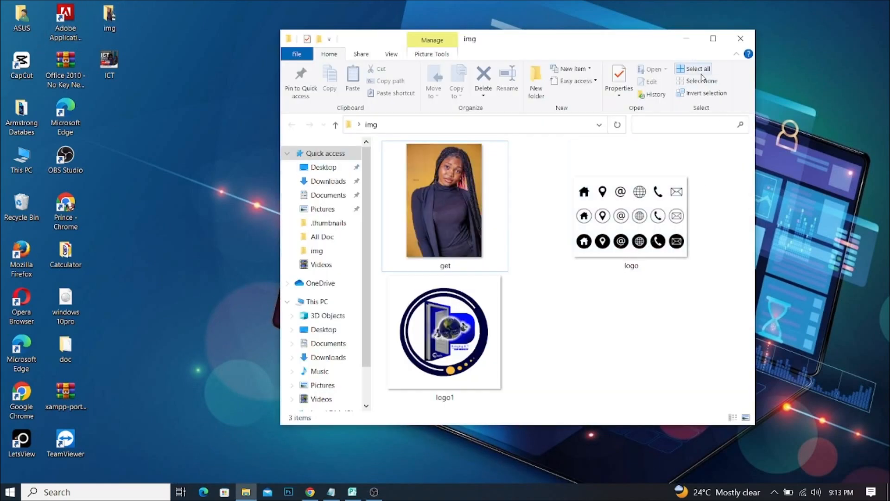
{"action": "left_click", "coordinate": [713, 39]}
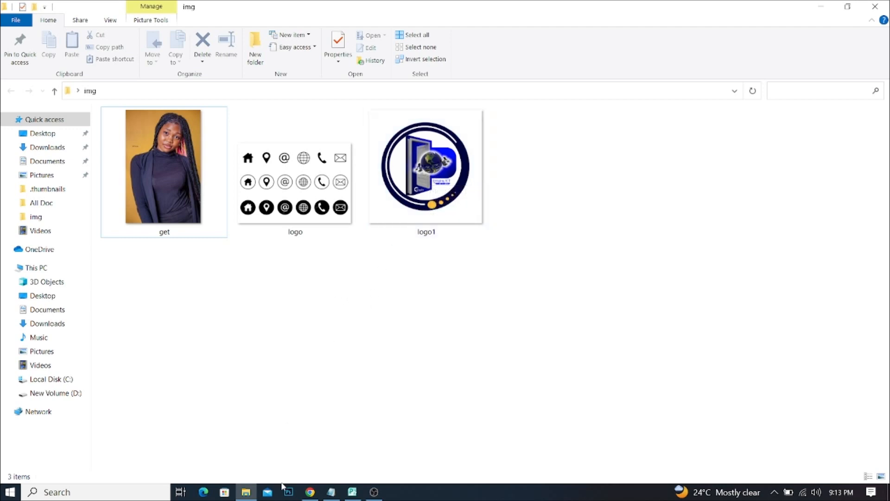
{"action": "left_click", "coordinate": [352, 491]}
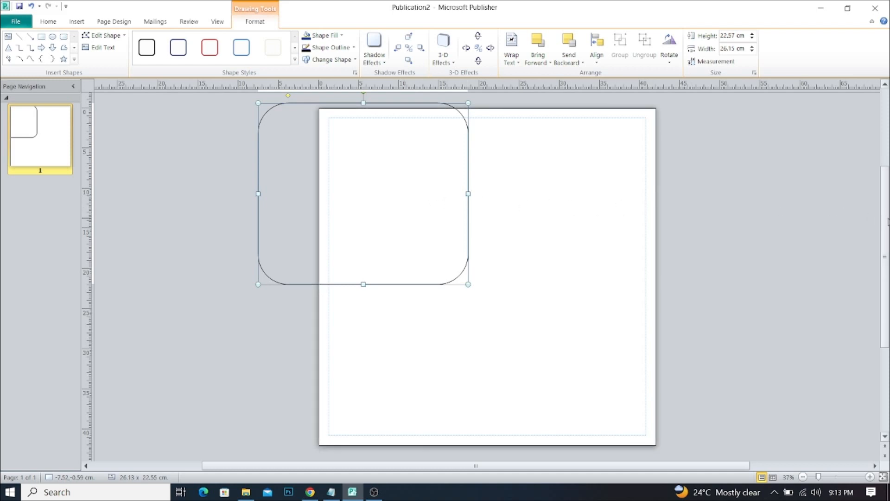
Tilt the rounded rectangle counter-clockwise over the page's upper-left corner and enlarge it to about 28.4 by 25.7 cm
{"action": "scroll", "coordinate": [886, 221], "scroll_direction": "up", "scroll_amount": 2}
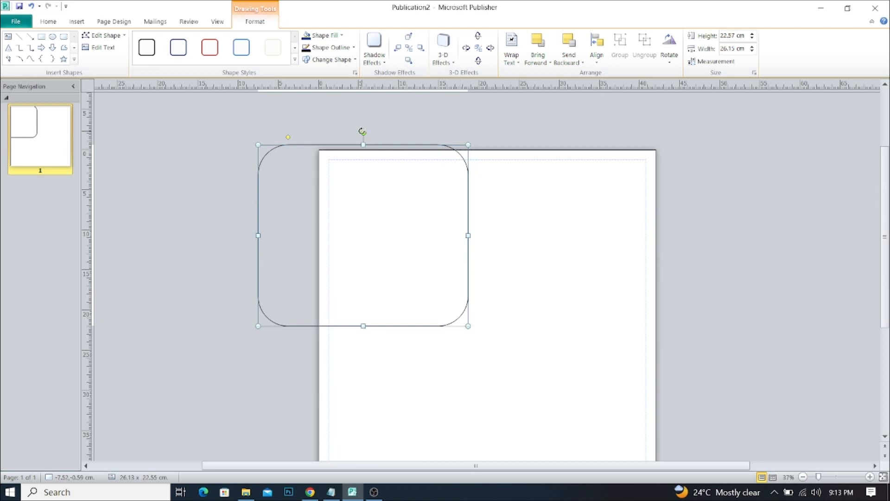
{"action": "left_click_drag", "start_coordinate": [362, 132], "coordinate": [301, 147]}
{"action": "left_click_drag", "start_coordinate": [366, 235], "coordinate": [345, 210]}
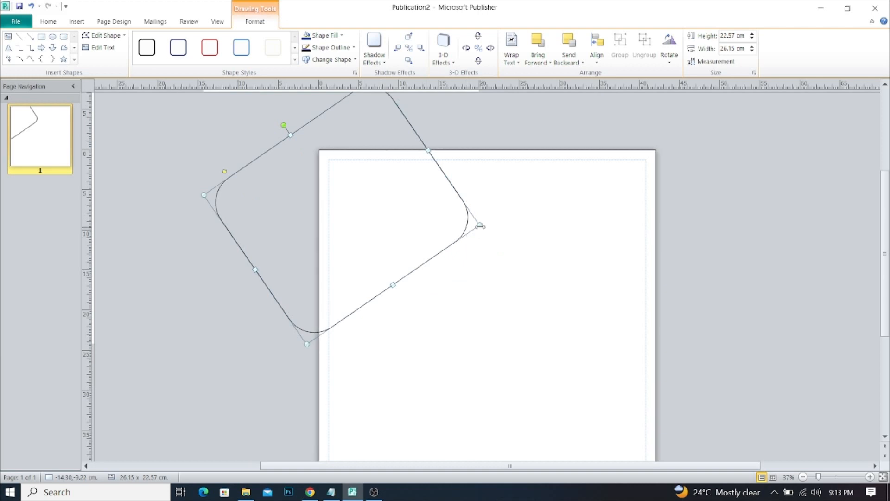
{"action": "left_click_drag", "start_coordinate": [479, 225], "coordinate": [509, 237]}
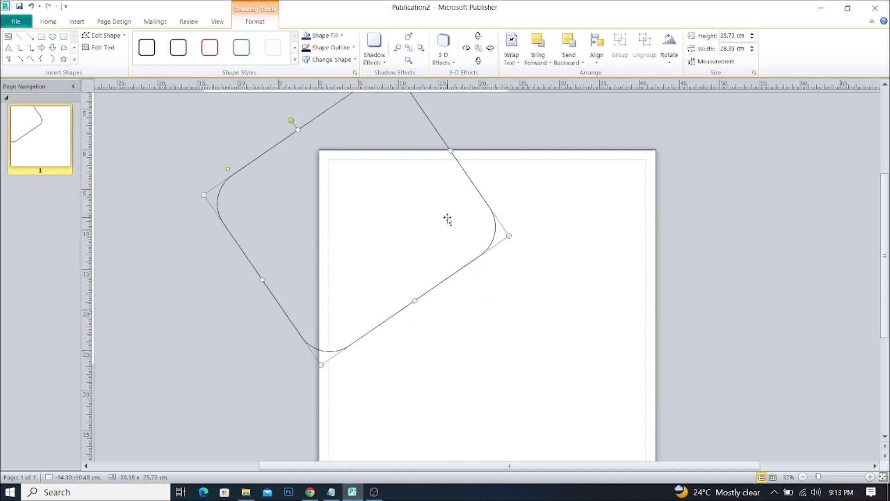
{"action": "left_click_drag", "start_coordinate": [288, 117], "coordinate": [279, 119]}
{"action": "left_click_drag", "start_coordinate": [363, 125], "coordinate": [380, 133]}
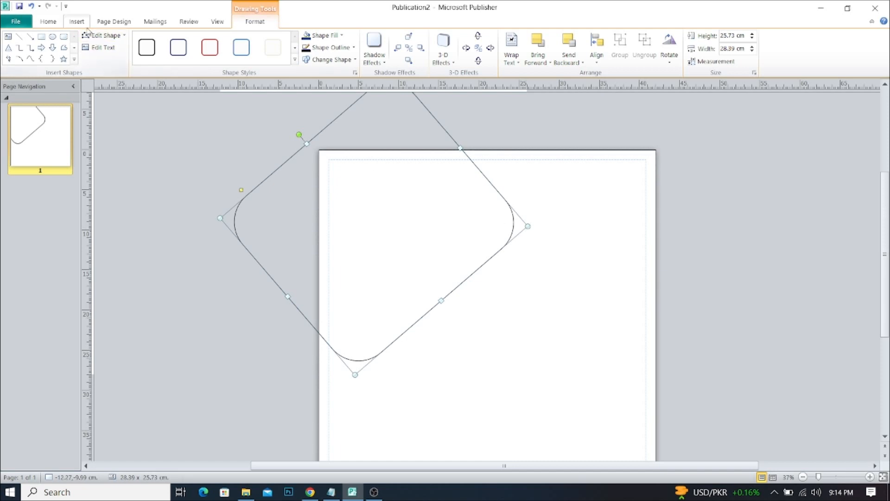
Duplicate the tilted rounded rectangle and place the copy over the page's upper-right corner
{"action": "left_click", "coordinate": [48, 22]}
{"action": "left_click", "coordinate": [44, 49]}
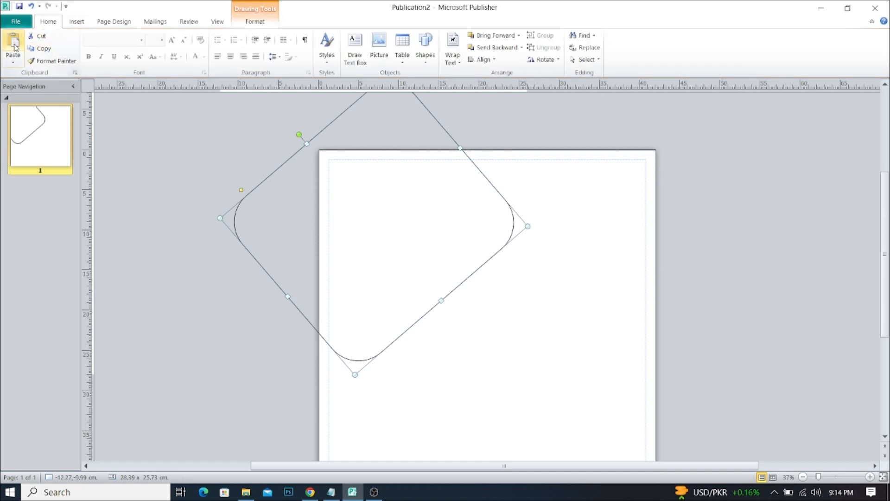
{"action": "left_click", "coordinate": [13, 45]}
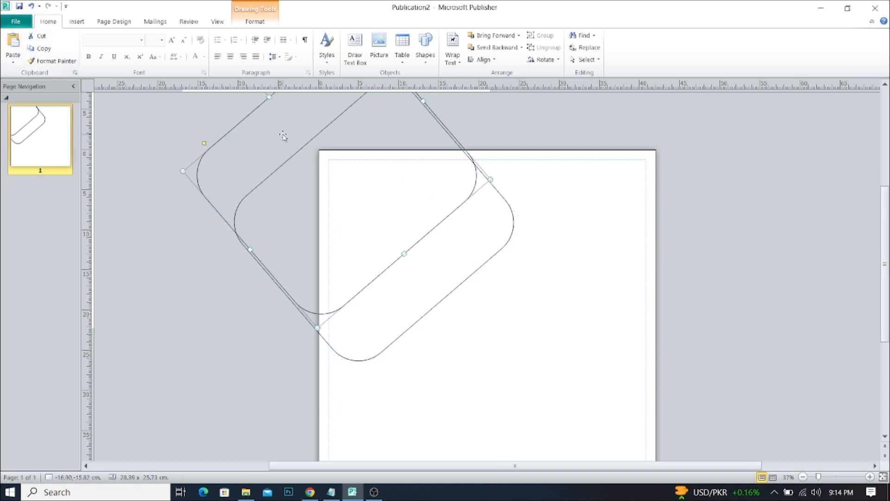
{"action": "left_click_drag", "start_coordinate": [270, 130], "coordinate": [637, 182]}
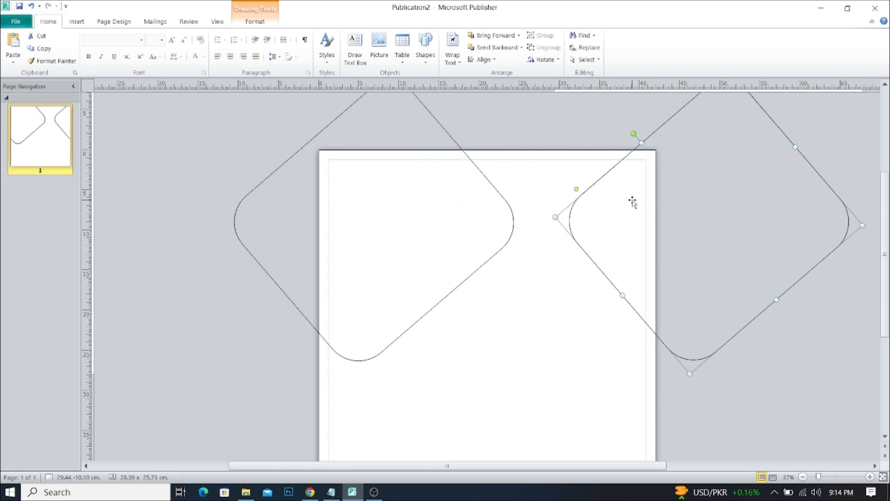
Set text wrapping to None for both tilted rounded rectangles
{"action": "left_click", "coordinate": [452, 43]}
{"action": "left_click", "coordinate": [467, 75]}
{"action": "left_click", "coordinate": [398, 130]}
{"action": "left_click", "coordinate": [448, 46]}
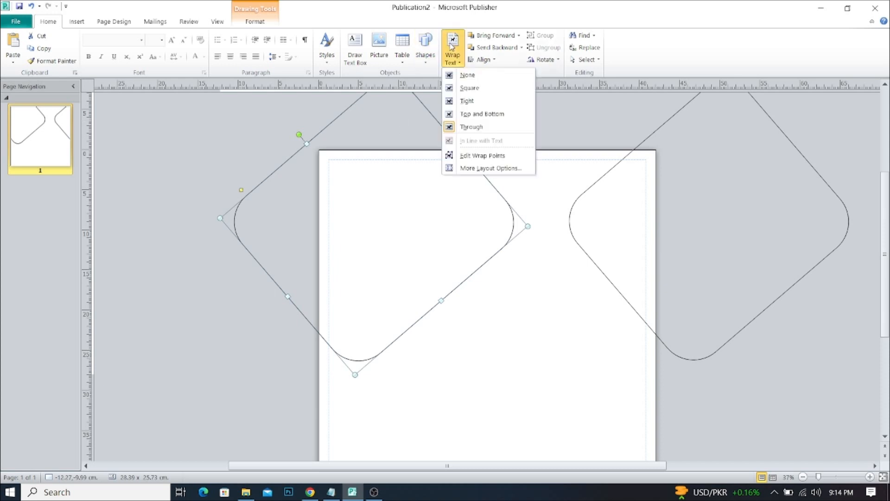
{"action": "left_click", "coordinate": [469, 87]}
{"action": "left_click", "coordinate": [453, 46]}
{"action": "left_click", "coordinate": [467, 76]}
Place the copied rounded rectangle over the original, offset slightly to the right, and give it an orange fill and outline
{"action": "left_click_drag", "start_coordinate": [739, 183], "coordinate": [417, 188]}
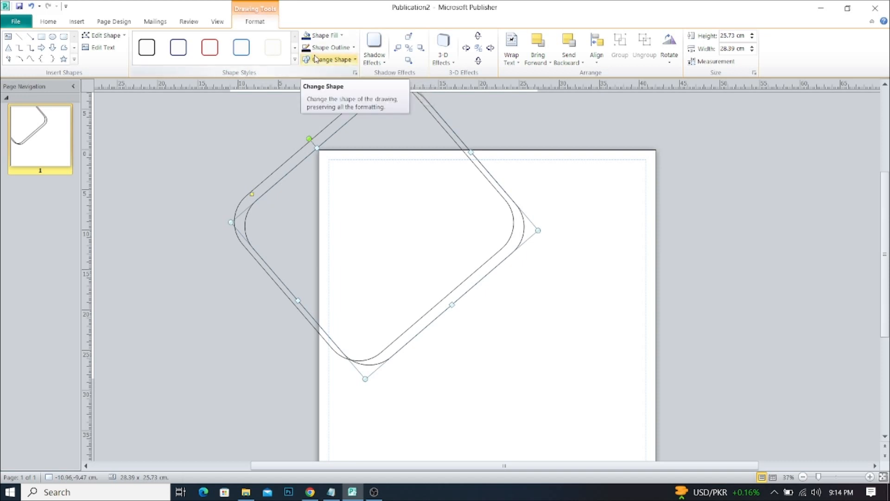
{"action": "left_click", "coordinate": [342, 36]}
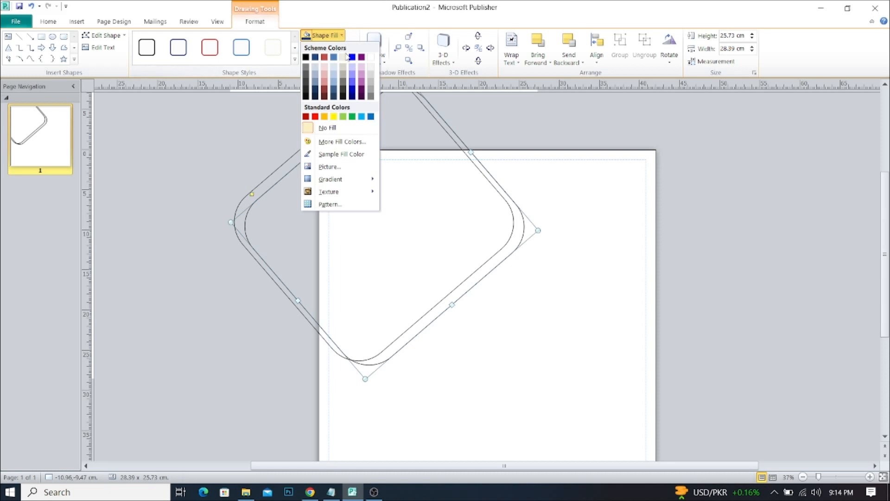
{"action": "left_click", "coordinate": [330, 141]}
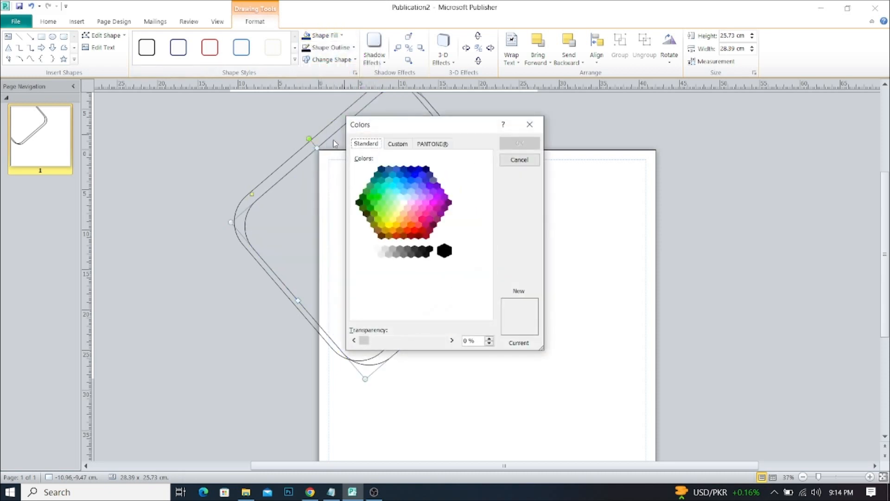
{"action": "left_click", "coordinate": [392, 230]}
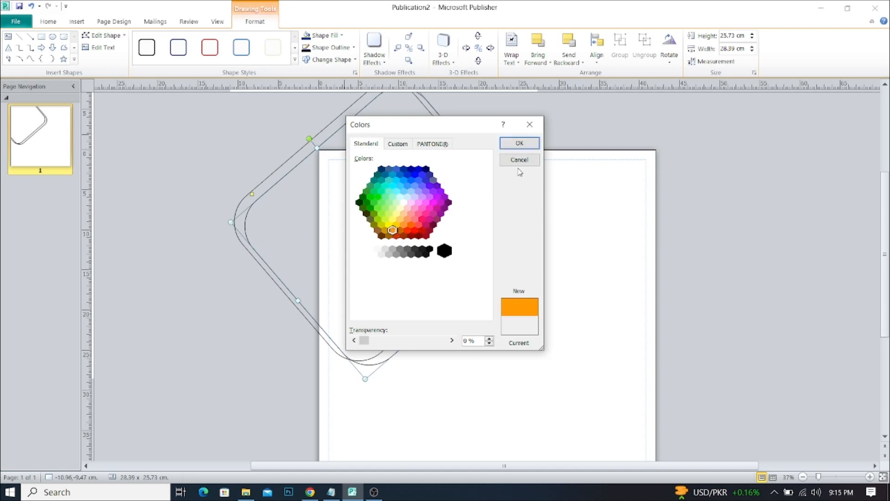
{"action": "left_click", "coordinate": [519, 143]}
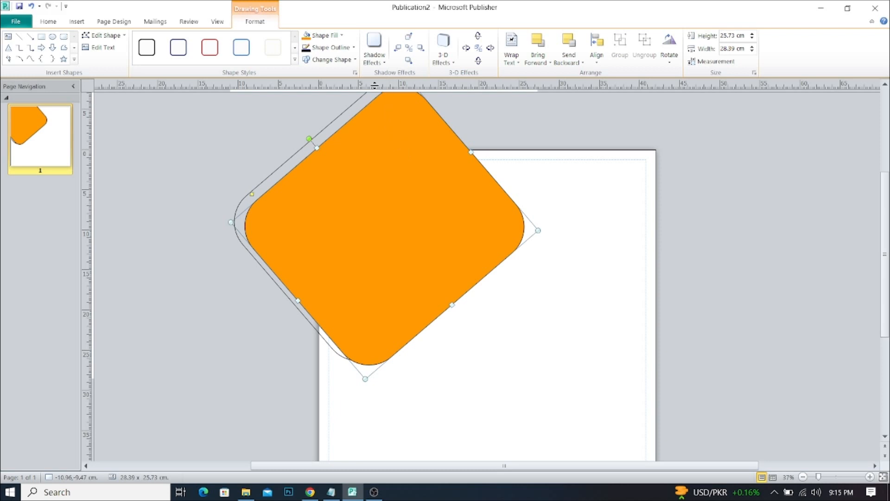
{"action": "left_click", "coordinate": [353, 48]}
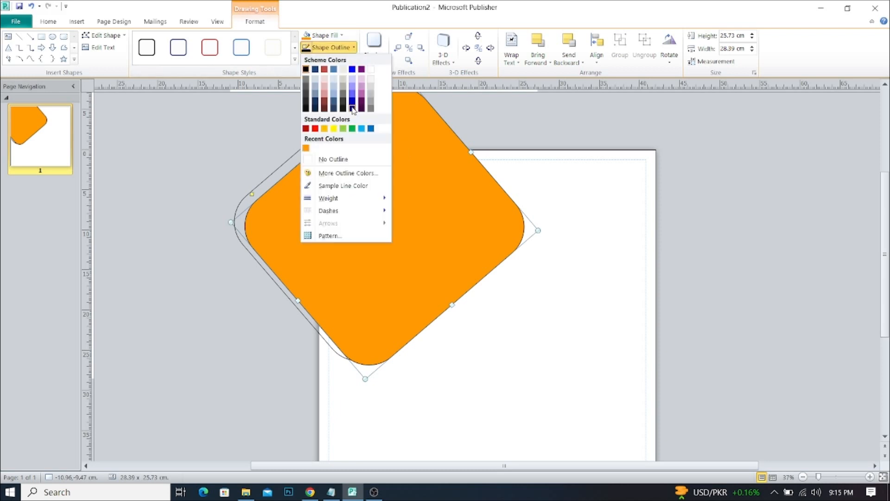
{"action": "left_click", "coordinate": [306, 147]}
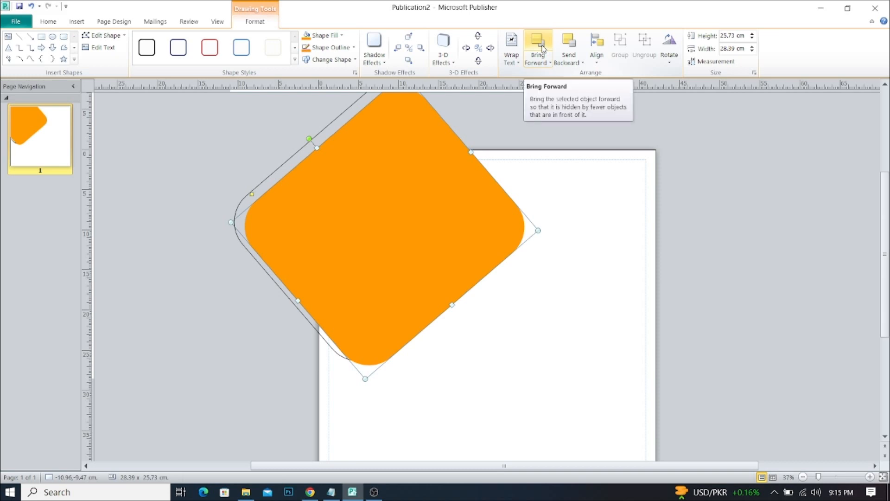
Send the orange rounded rectangle behind the outlined original, then duplicate it and place the copy over it, offset slightly down and to the left
{"action": "left_click", "coordinate": [564, 51]}
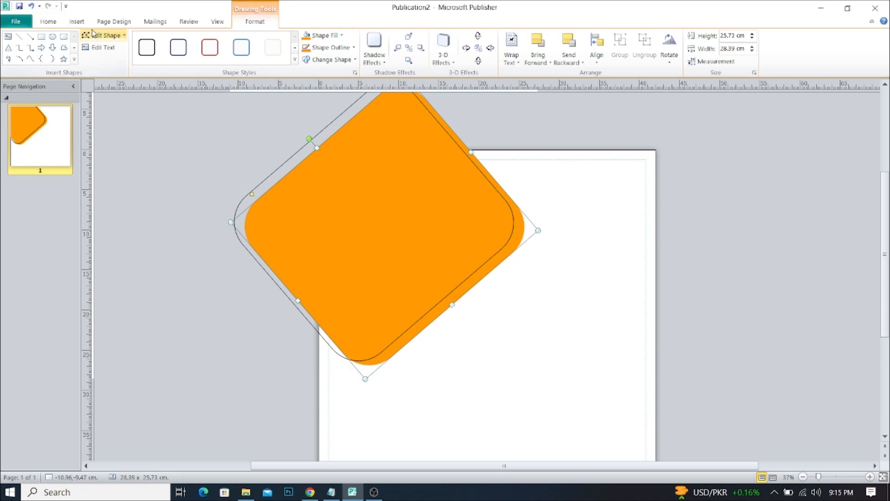
{"action": "left_click", "coordinate": [48, 23]}
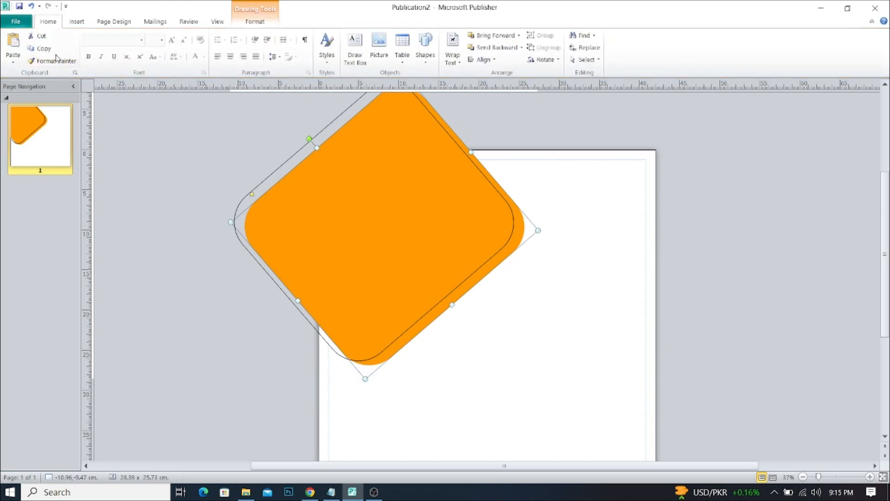
{"action": "left_click", "coordinate": [42, 48]}
{"action": "left_click", "coordinate": [13, 46]}
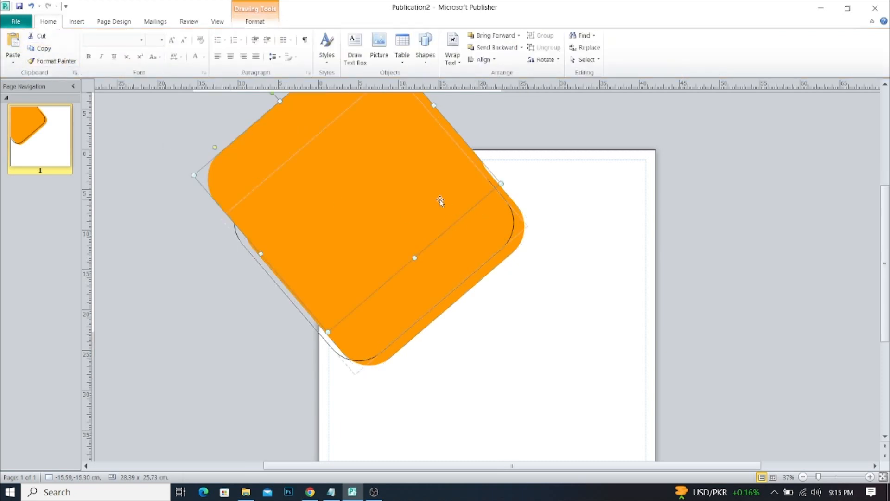
{"action": "left_click_drag", "start_coordinate": [298, 153], "coordinate": [369, 230]}
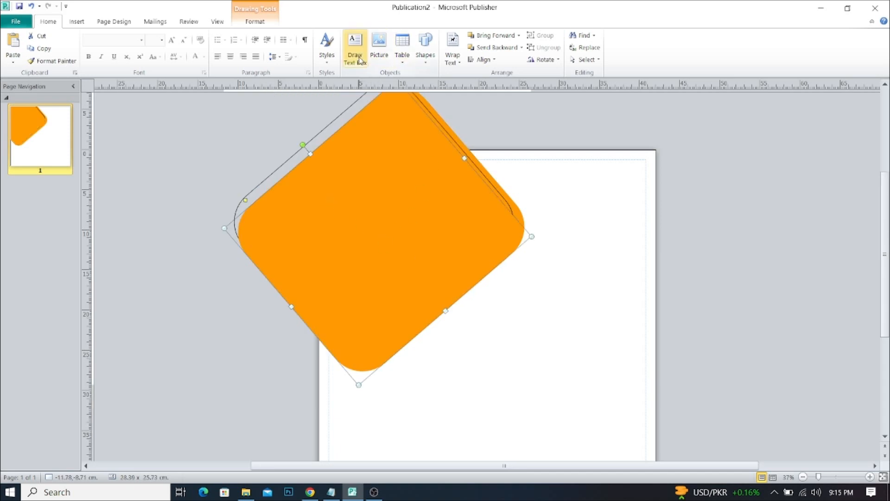
Give the new rounded rectangle copy a dark navy blue fill and a matching navy outline
{"action": "left_click", "coordinate": [256, 22]}
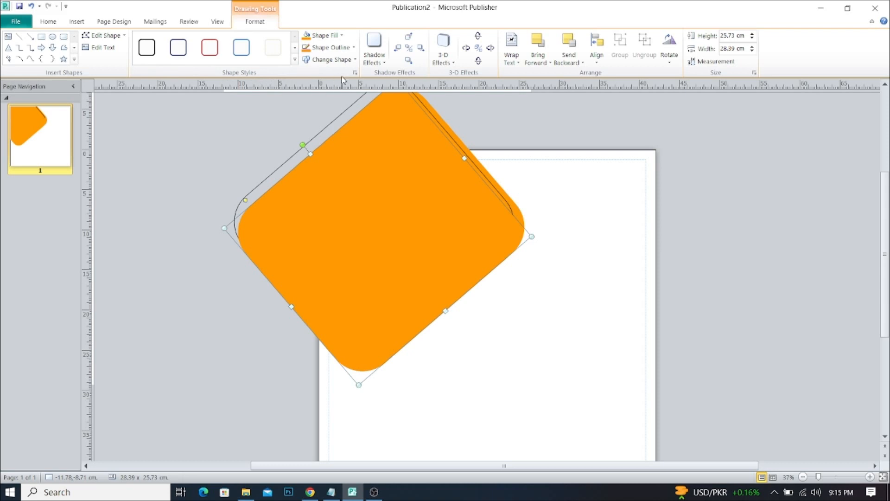
{"action": "left_click", "coordinate": [341, 35]}
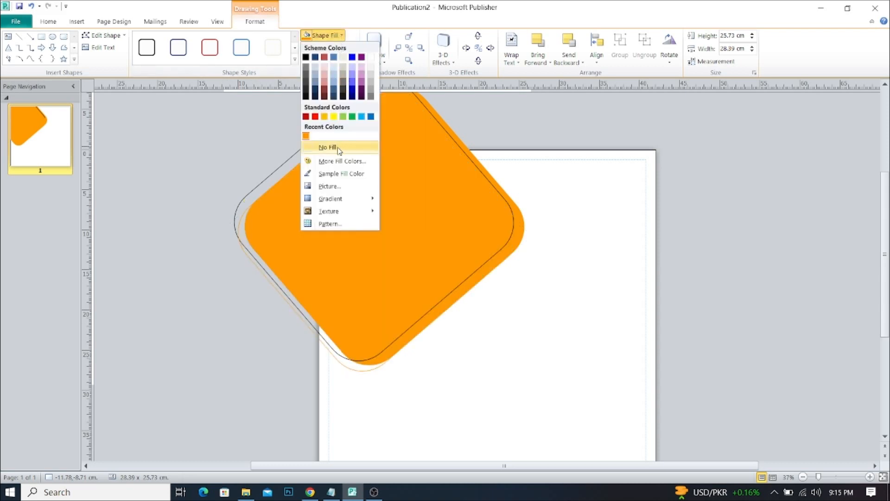
{"action": "left_click", "coordinate": [336, 161]}
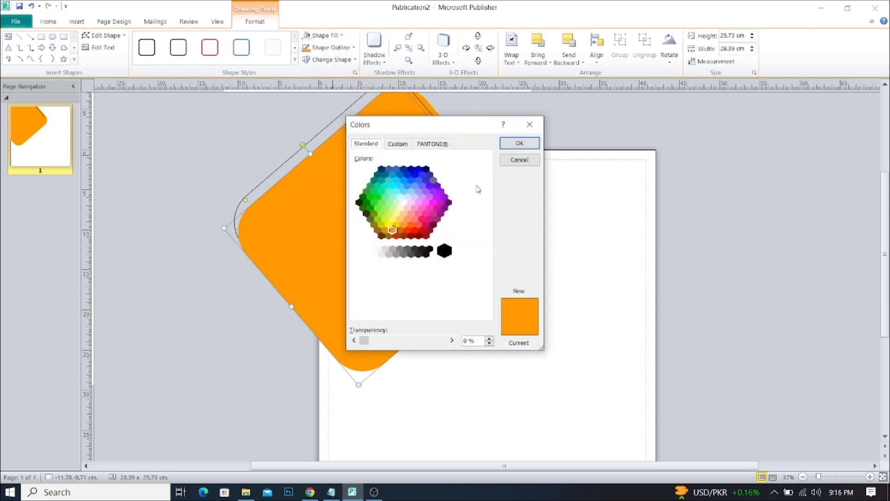
{"action": "left_click", "coordinate": [427, 170]}
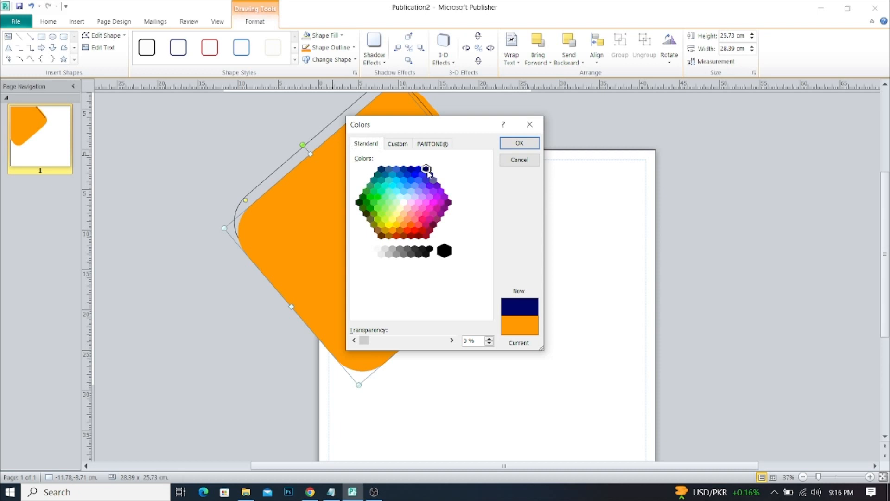
{"action": "left_click", "coordinate": [520, 143]}
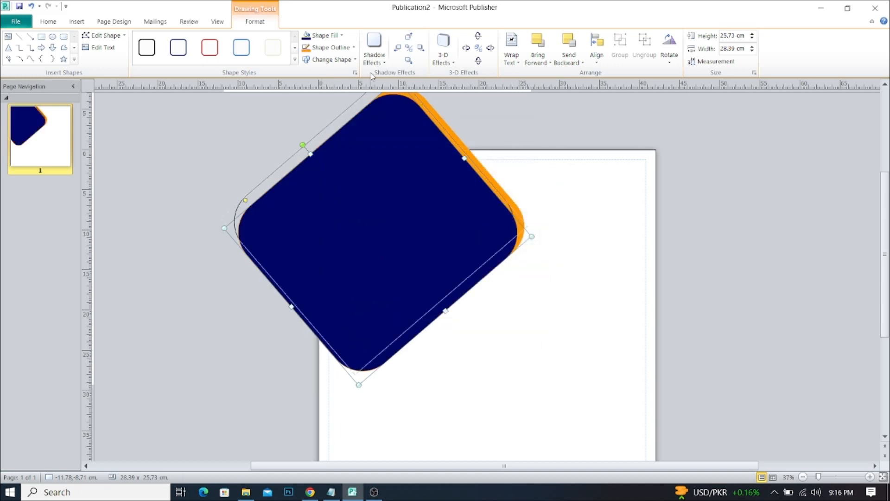
{"action": "left_click", "coordinate": [343, 49]}
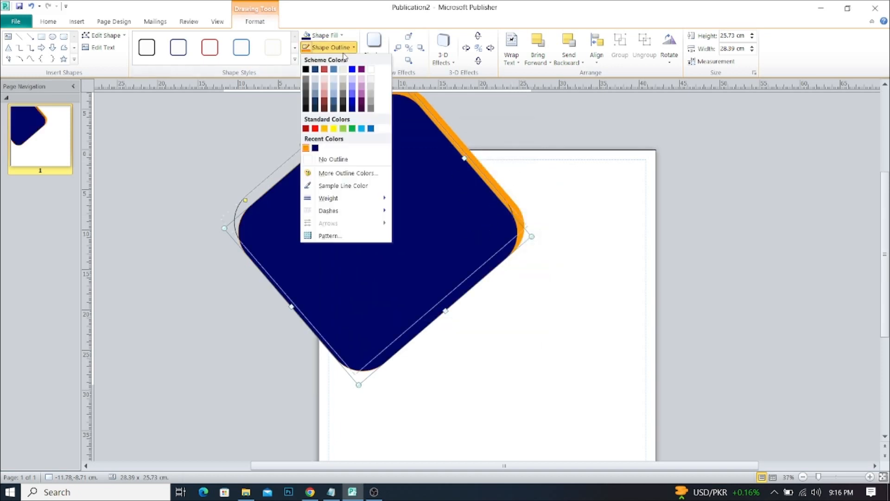
{"action": "left_click", "coordinate": [315, 148]}
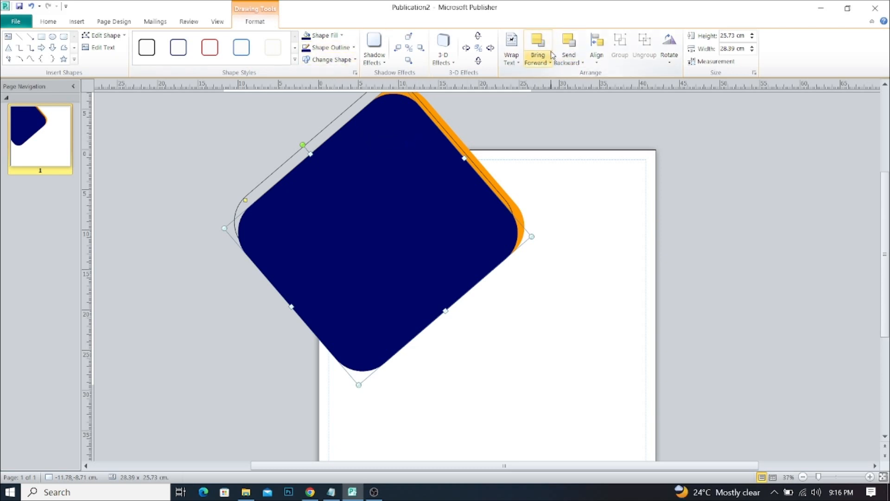
Stack the navy rounded rectangle between the orange one and the outlined original, and nudge it slightly left and up
{"action": "left_click", "coordinate": [565, 47]}
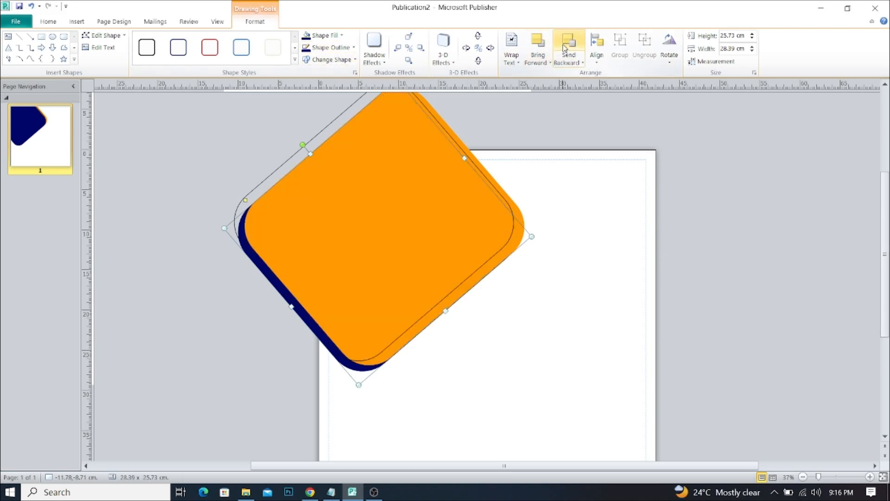
{"action": "left_click", "coordinate": [546, 47]}
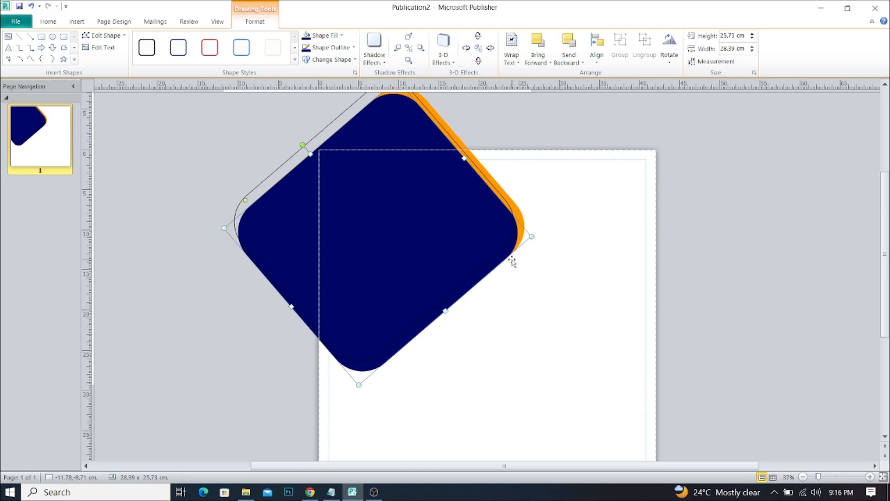
{"action": "key", "text": "Left"}
{"action": "key", "text": "Left"}
{"action": "key", "text": "Left"}
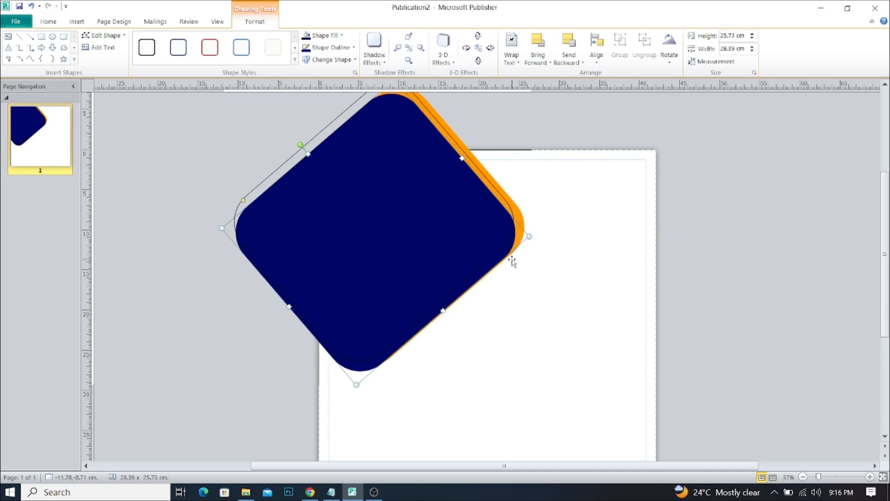
{"action": "key", "text": "Up"}
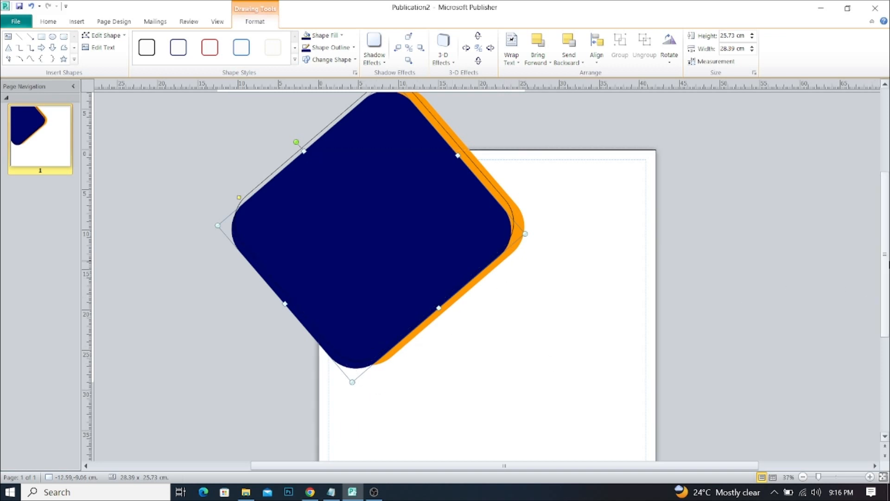
Tilt the navy rounded rectangle slightly further counter-clockwise
{"action": "scroll", "coordinate": [887, 264], "scroll_direction": "up", "scroll_amount": 2}
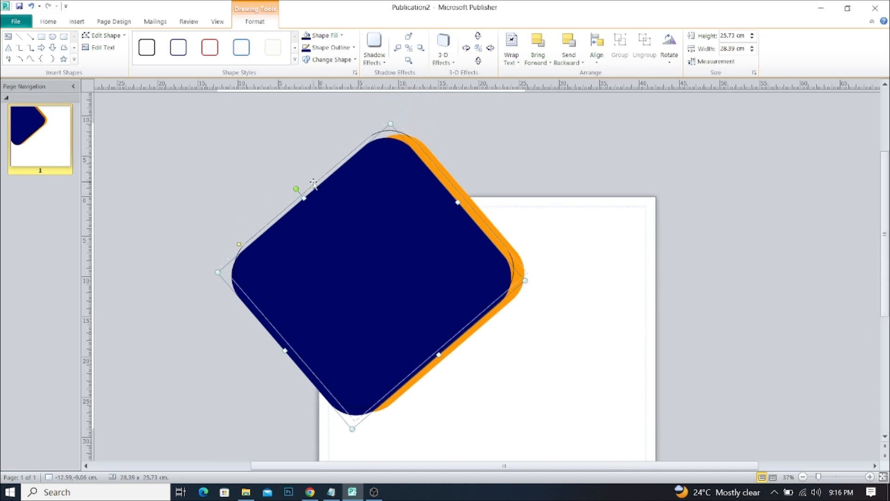
{"action": "left_click_drag", "start_coordinate": [297, 188], "coordinate": [299, 198]}
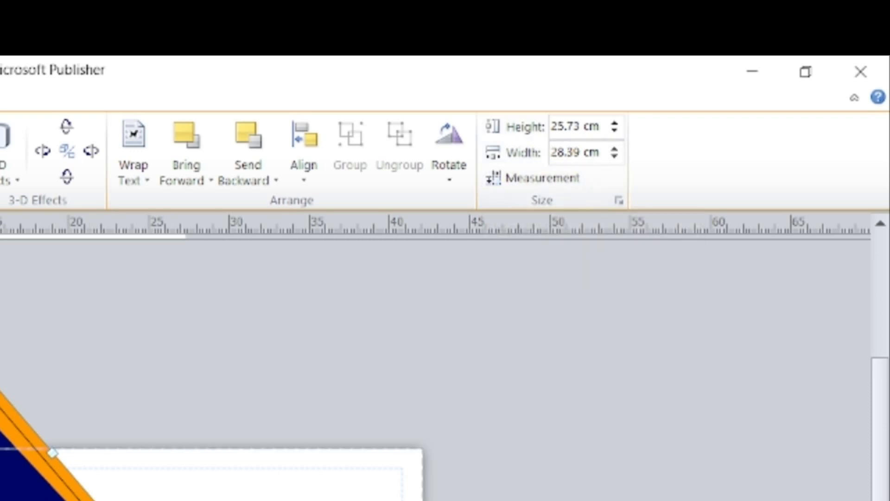
{"action": "left_click", "coordinate": [17, 482]}
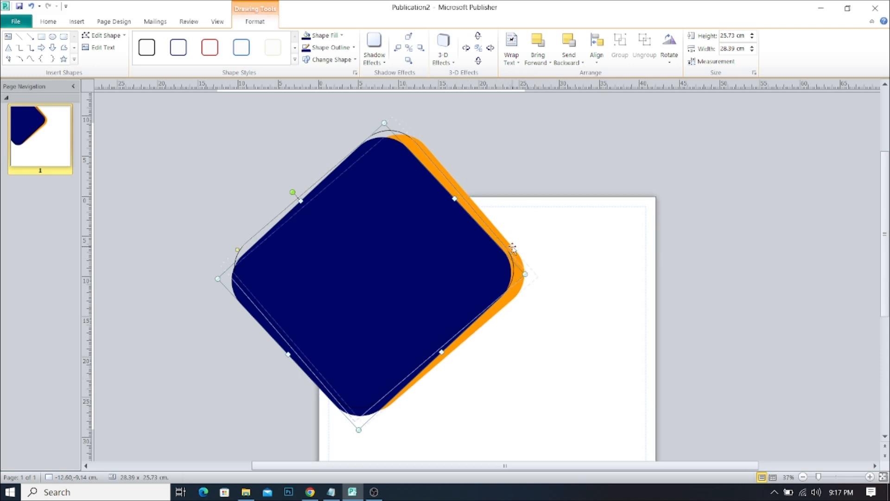
Nudge the orange rounded rectangle up and left so its edge shows along the navy shape's upper sides
{"action": "left_click", "coordinate": [502, 310]}
{"action": "key", "text": "Up"}
{"action": "key", "text": "Up"}
{"action": "key", "text": "Up"}
{"action": "key", "text": "Up"}
{"action": "key", "text": "Left"}
{"action": "key", "text": "Left"}
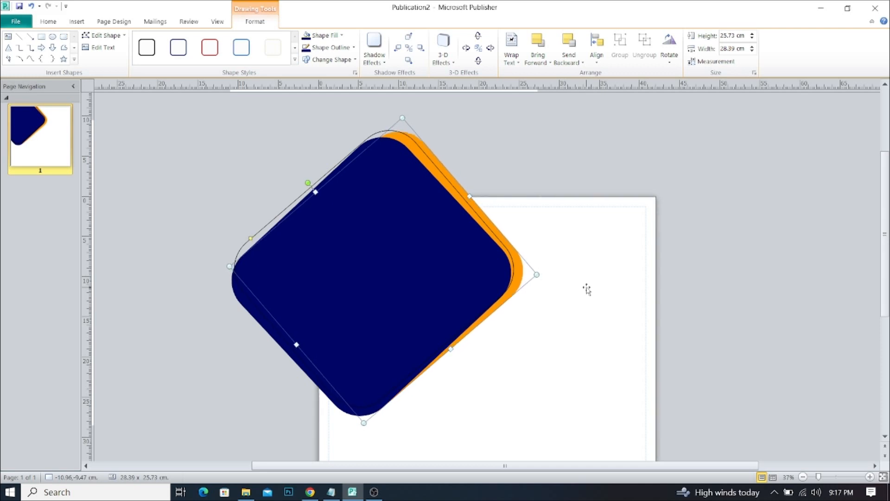
{"action": "key", "text": "Left"}
{"action": "key", "text": "Left"}
{"action": "key", "text": "Left"}
{"action": "key", "text": "Left"}
{"action": "key", "text": "Right"}
{"action": "key", "text": "Right"}
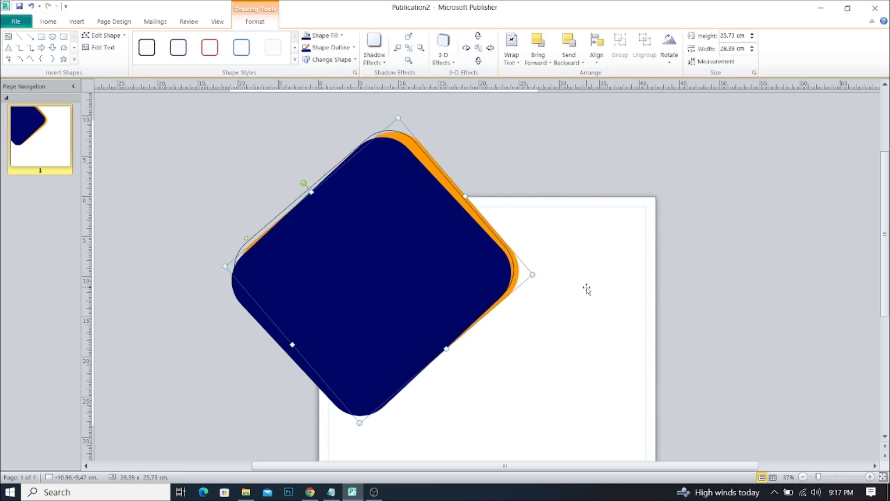
{"action": "key", "text": "Up"}
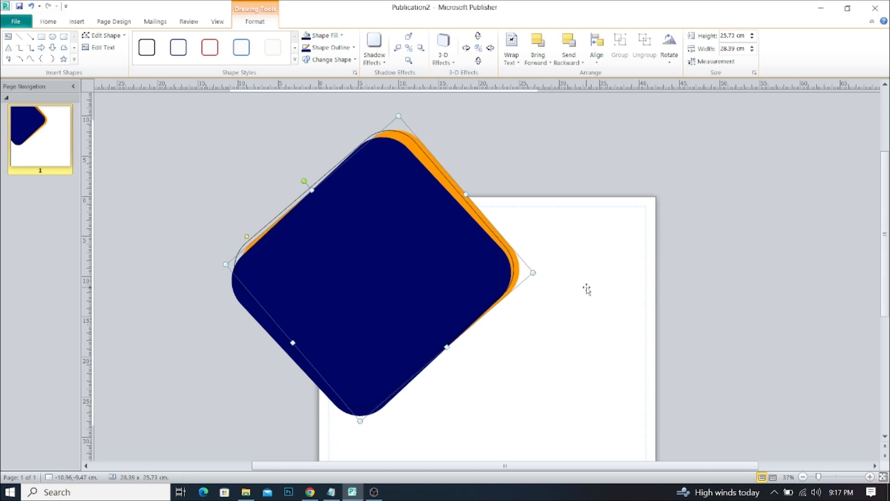
{"action": "key", "text": "Up"}
{"action": "key", "text": "Up"}
{"action": "key", "text": "Up"}
{"action": "key", "text": "Up"}
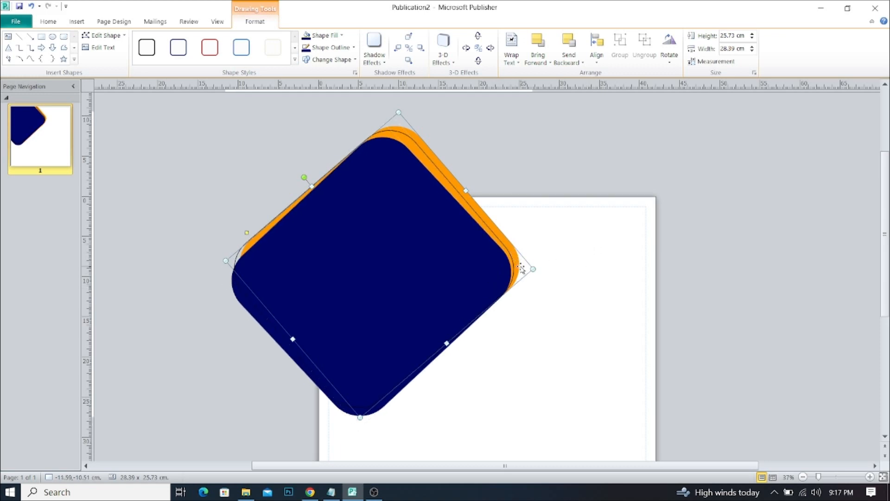
Nudge the navy rounded rectangle slightly upward in fine increments
{"action": "left_click", "coordinate": [393, 274]}
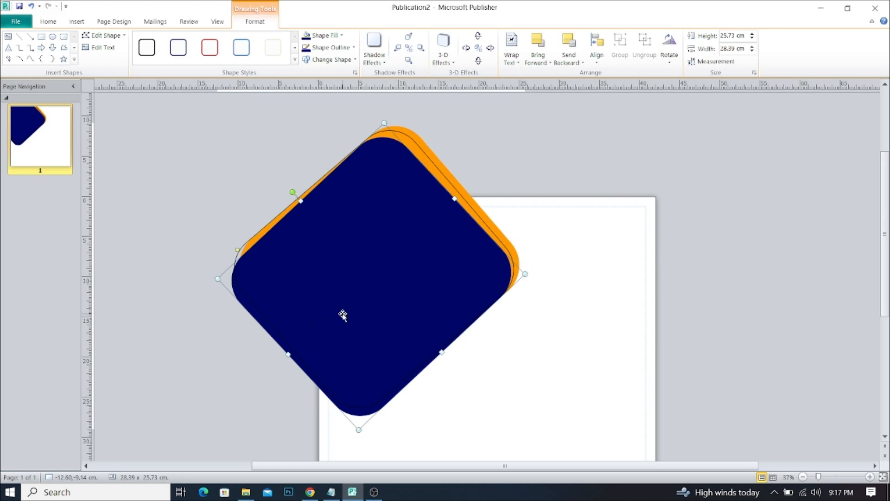
{"action": "key", "text": "alt+Up"}
{"action": "key", "text": "alt+Up"}
{"action": "key", "text": "alt+Up"}
{"action": "key", "text": "alt+Up"}
{"action": "key", "text": "alt+Up"}
{"action": "key", "text": "alt+Up"}
{"action": "key", "text": "alt+Up"}
{"action": "key", "text": "alt+Up"}
{"action": "key", "text": "alt+Up"}
{"action": "key", "text": "alt+Up"}
{"action": "key", "text": "alt+Down"}
{"action": "key", "text": "alt+Down"}
{"action": "key", "text": "alt+Down"}
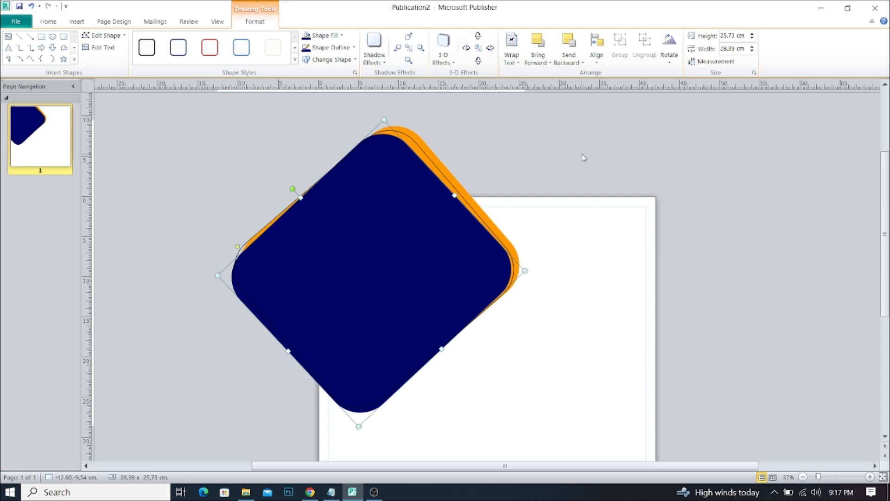
Give the unfilled original rounded rectangle a white fill and remove its outline
{"action": "left_click_drag", "start_coordinate": [408, 139], "coordinate": [419, 145]}
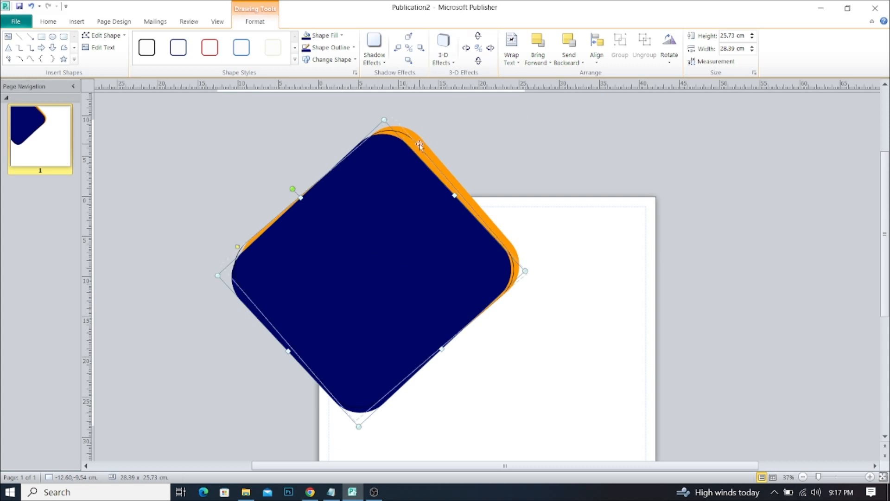
{"action": "left_click", "coordinate": [419, 146]}
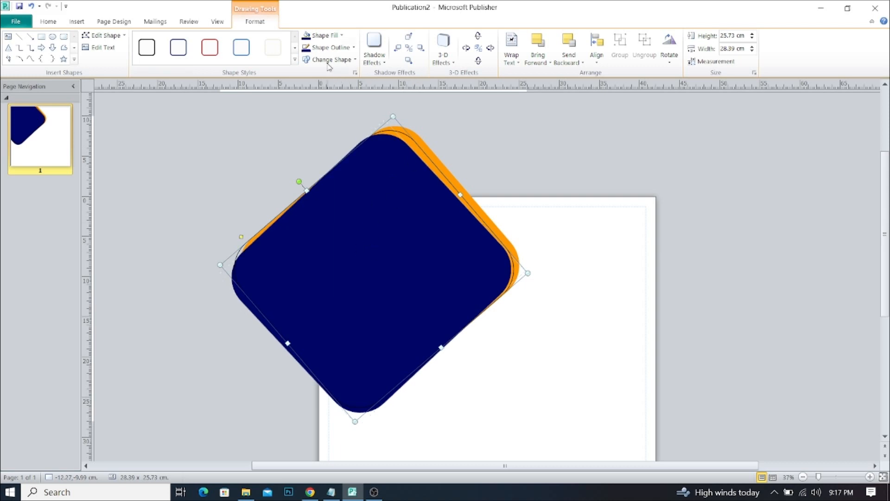
{"action": "left_click", "coordinate": [329, 41]}
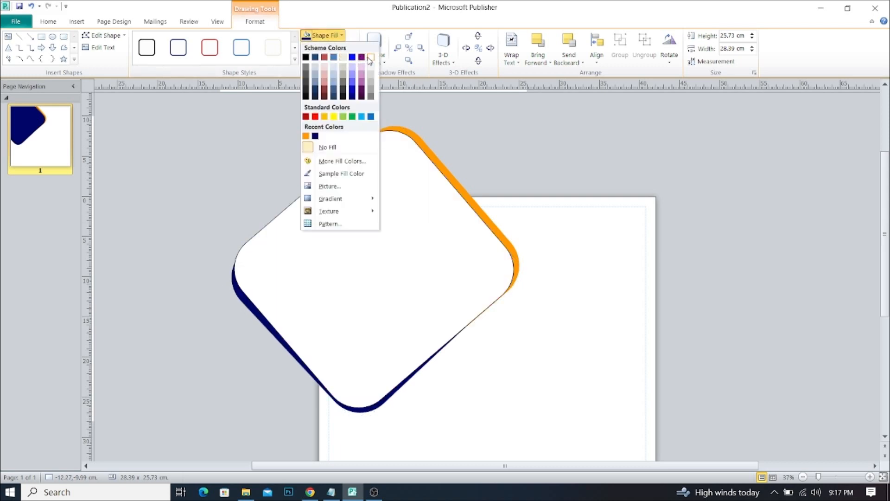
{"action": "left_click", "coordinate": [371, 57]}
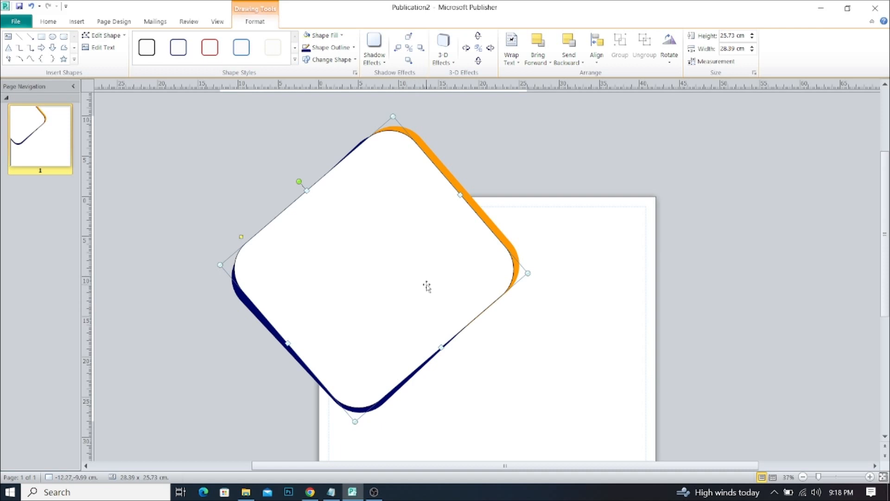
{"action": "left_click", "coordinate": [604, 253]}
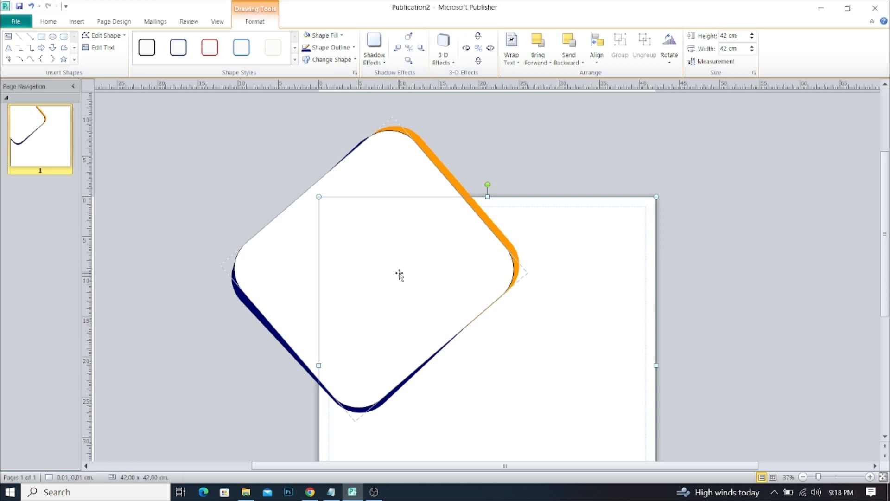
{"action": "left_click", "coordinate": [411, 252]}
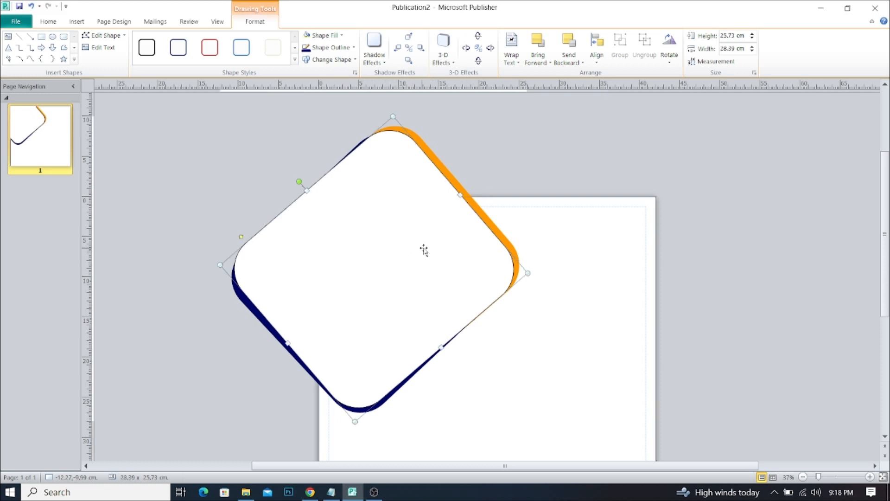
{"action": "left_click", "coordinate": [348, 48]}
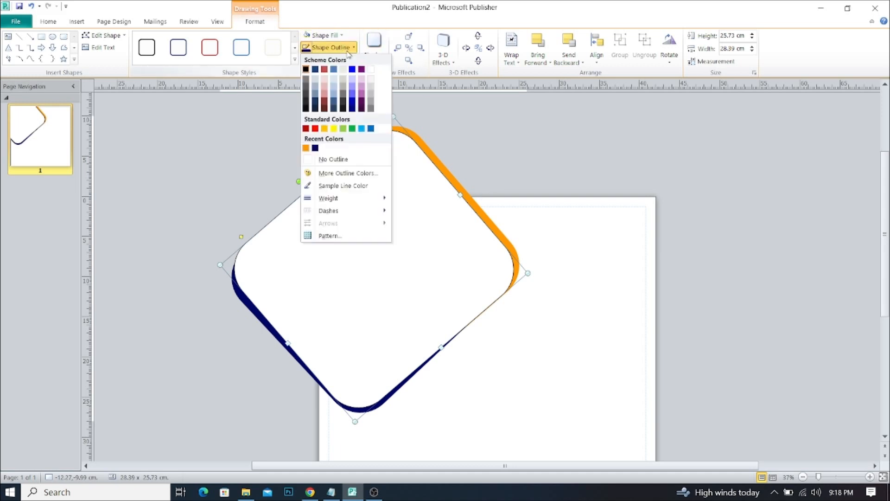
{"action": "left_click", "coordinate": [333, 159]}
{"action": "left_click", "coordinate": [748, 281]}
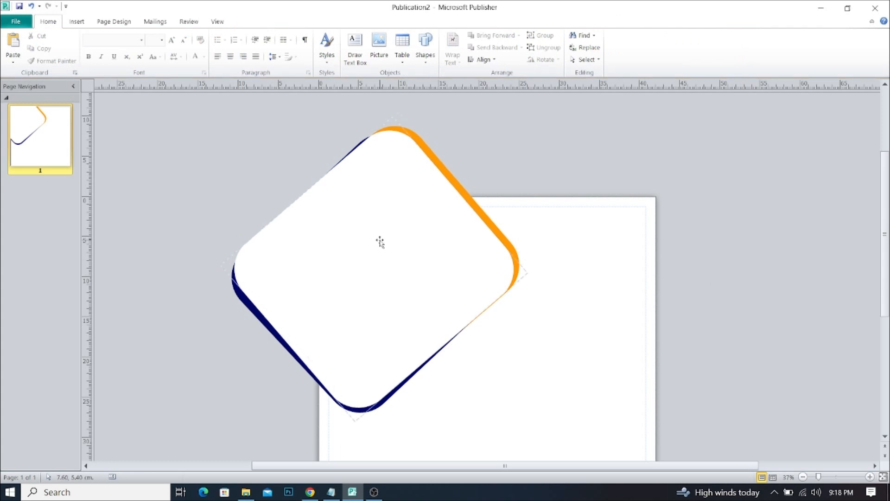
Insert the picture named get from the img folder on the Desktop
{"action": "left_click", "coordinate": [85, 24]}
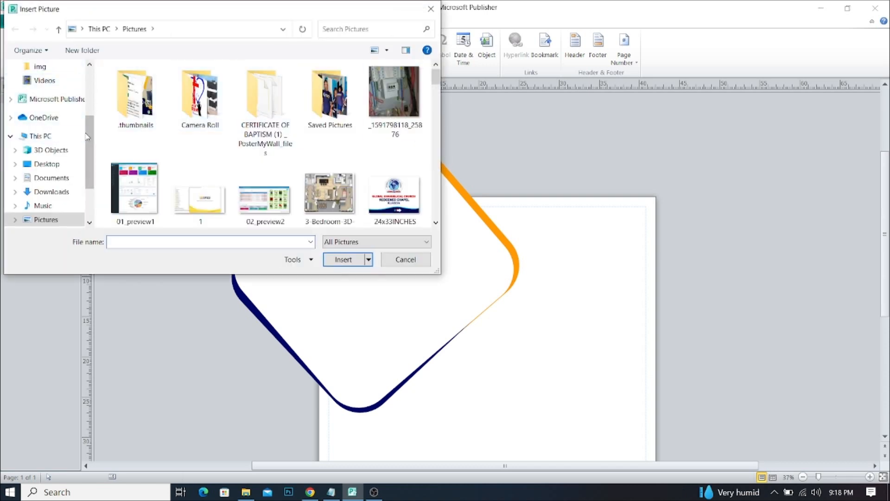
{"action": "left_click_drag", "start_coordinate": [91, 131], "coordinate": [91, 85]}
{"action": "left_click", "coordinate": [47, 89]}
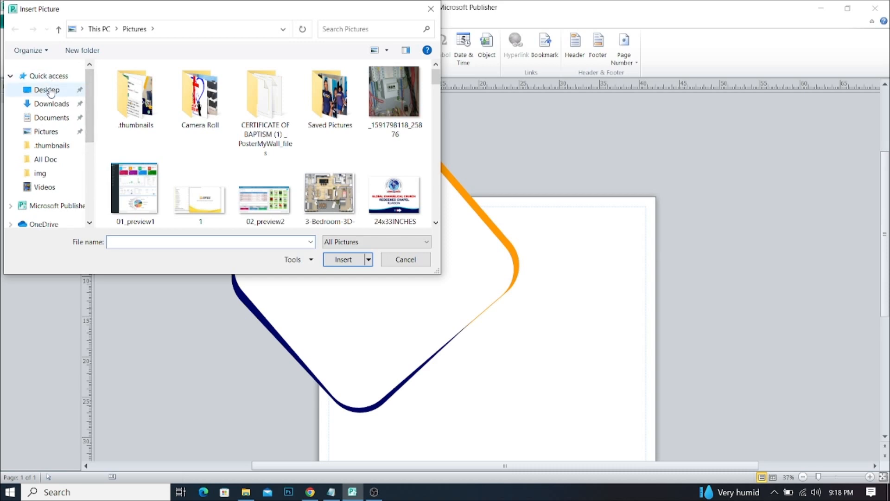
{"action": "double_click", "coordinate": [345, 98]}
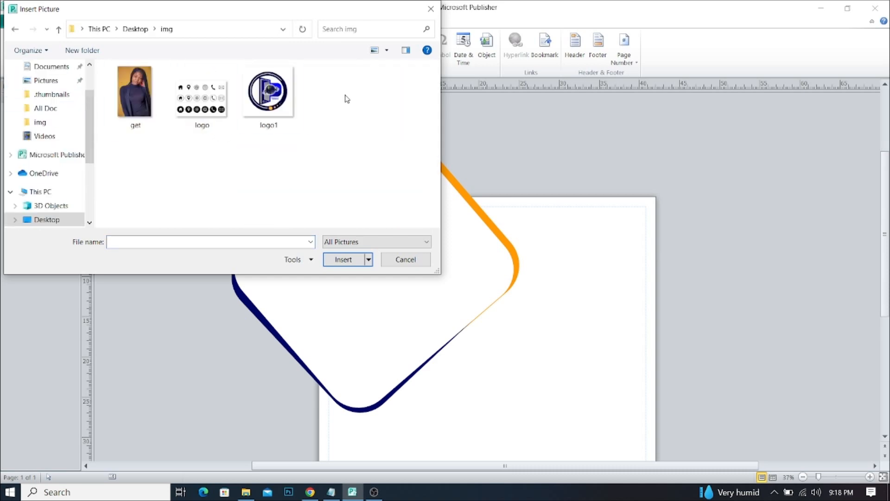
{"action": "left_click", "coordinate": [135, 87]}
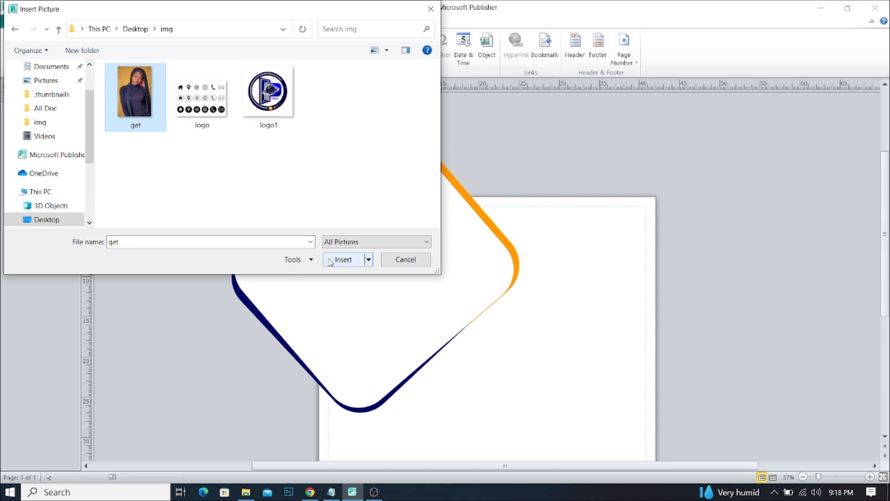
{"action": "left_click", "coordinate": [343, 259]}
Resize the inserted portrait photo to about 26.4 × 39.8 cm and place it over the lower part of the white rounded rectangle
{"action": "left_click_drag", "start_coordinate": [464, 310], "coordinate": [332, 416]}
{"action": "left_click_drag", "start_coordinate": [427, 408], "coordinate": [386, 293]}
{"action": "left_click_drag", "start_coordinate": [466, 422], "coordinate": [569, 463]}
{"action": "left_click_drag", "start_coordinate": [454, 280], "coordinate": [407, 286]}
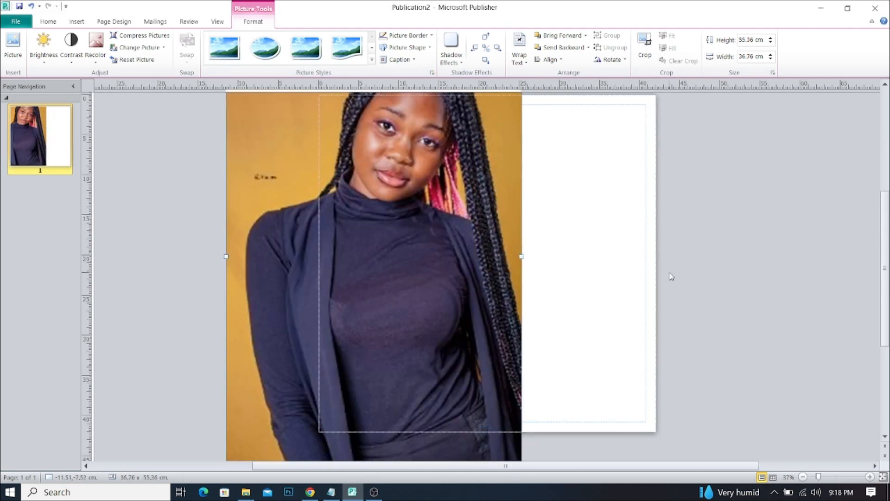
{"action": "left_click_drag", "start_coordinate": [885, 244], "coordinate": [880, 201]}
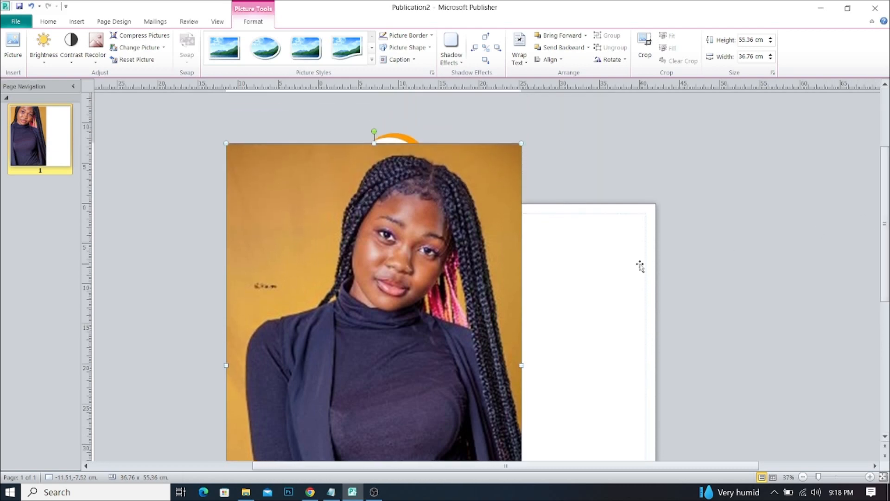
{"action": "left_click_drag", "start_coordinate": [395, 274], "coordinate": [400, 266]}
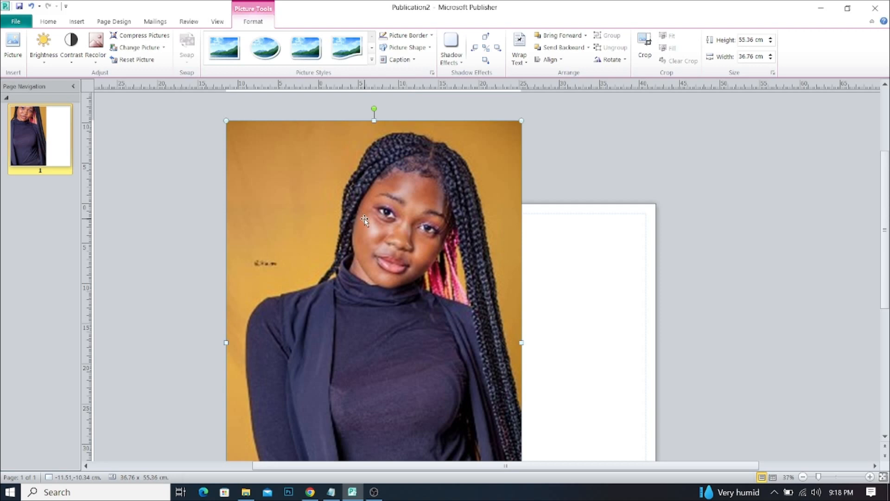
{"action": "left_click_drag", "start_coordinate": [378, 206], "coordinate": [383, 224]}
{"action": "left_click_drag", "start_coordinate": [212, 172], "coordinate": [296, 297]}
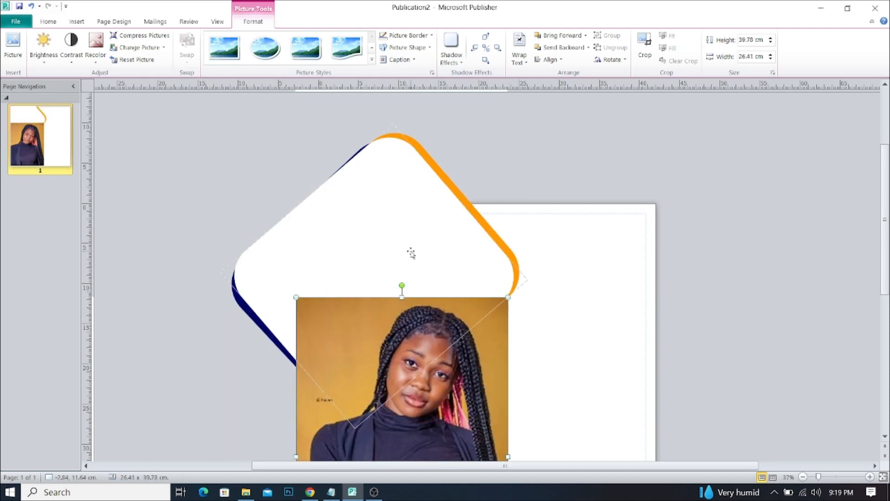
Bring the 42 × 42 cm page-sized square forward three levels in the stacking order
{"action": "left_click", "coordinate": [477, 294]}
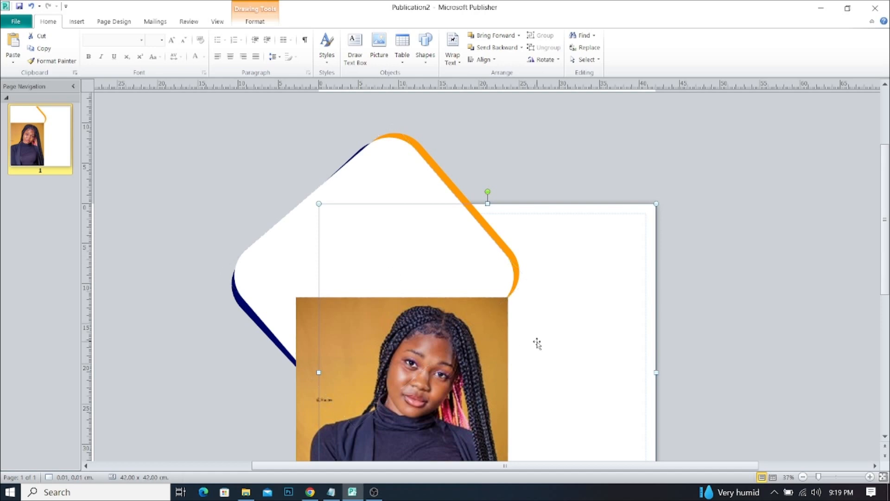
{"action": "left_click", "coordinate": [255, 21]}
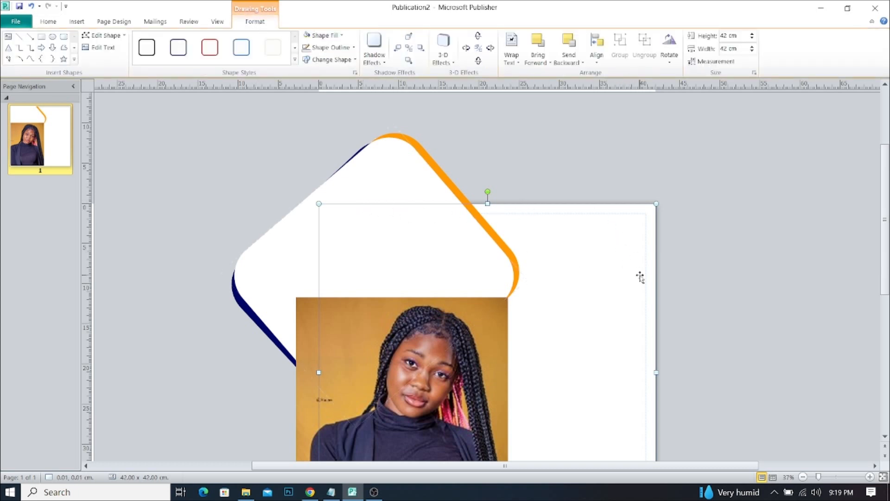
{"action": "scroll", "coordinate": [875, 187], "scroll_direction": "down", "scroll_amount": 2}
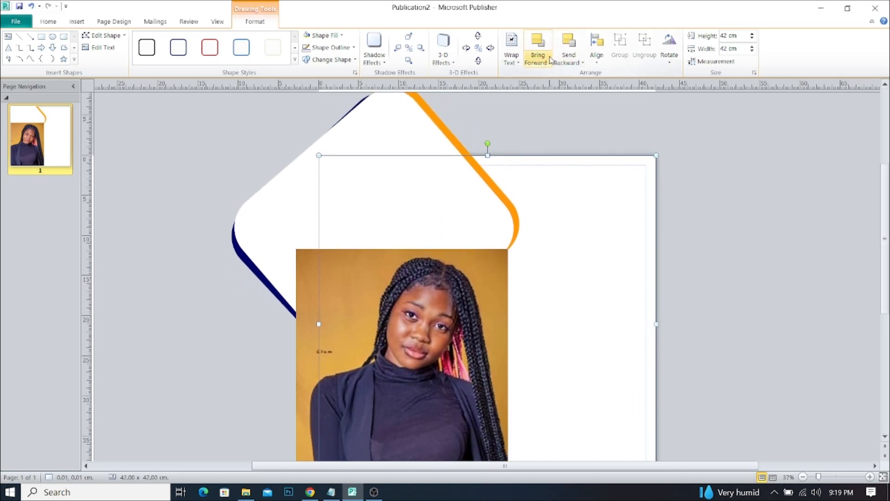
{"action": "left_click", "coordinate": [540, 46]}
{"action": "left_click", "coordinate": [539, 47]}
{"action": "left_click", "coordinate": [539, 47]}
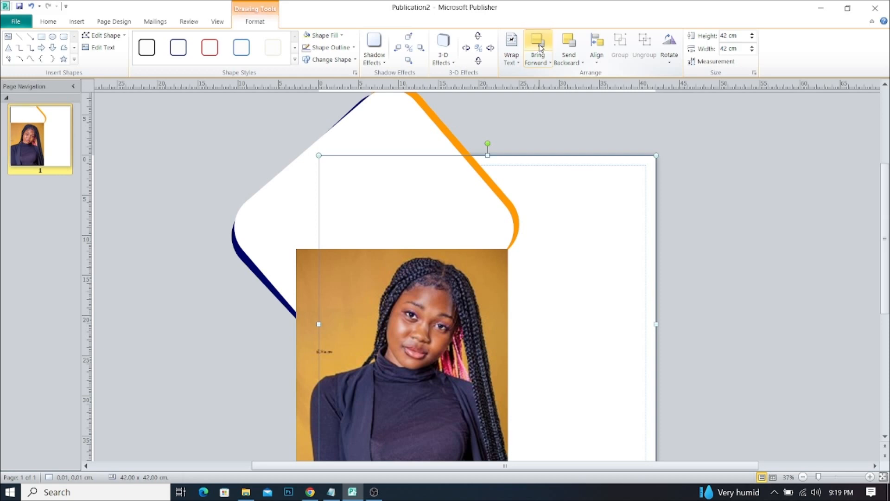
{"action": "left_click", "coordinate": [712, 206]}
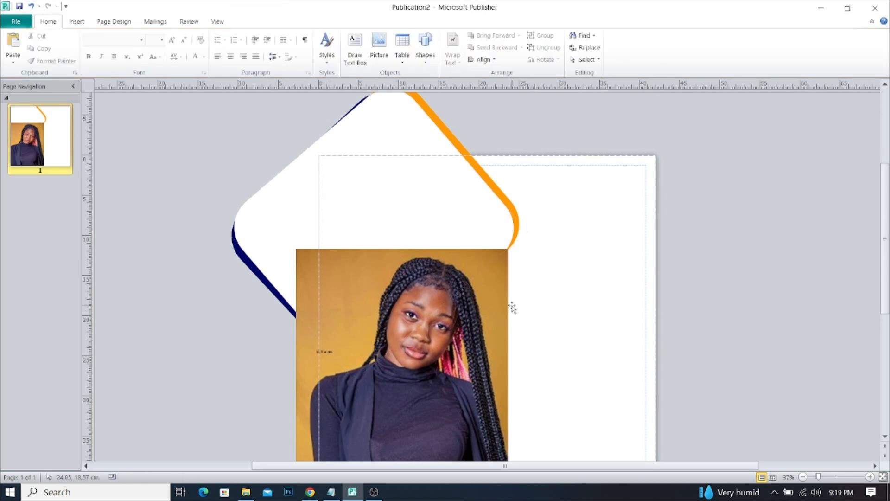
Move the portrait photo up over the tilted shapes and enlarge it to about 29.8 × 44.9 cm
{"action": "left_click", "coordinate": [397, 368]}
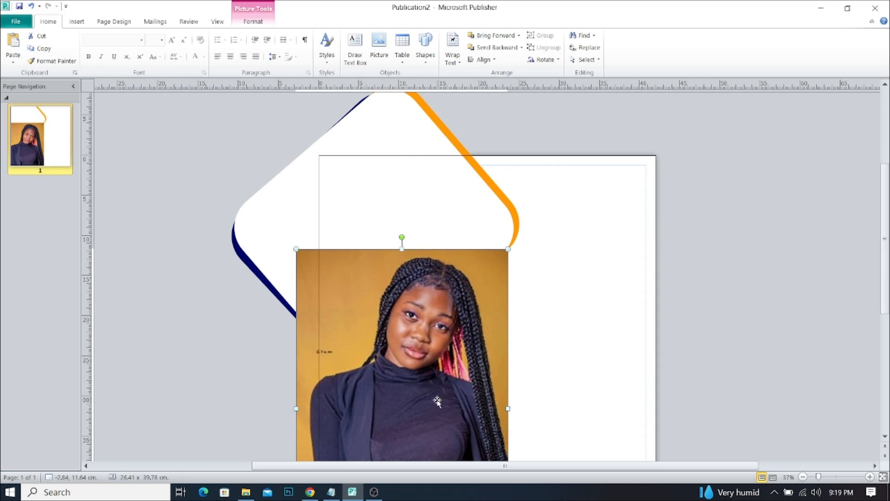
{"action": "left_click_drag", "start_coordinate": [442, 397], "coordinate": [449, 304]}
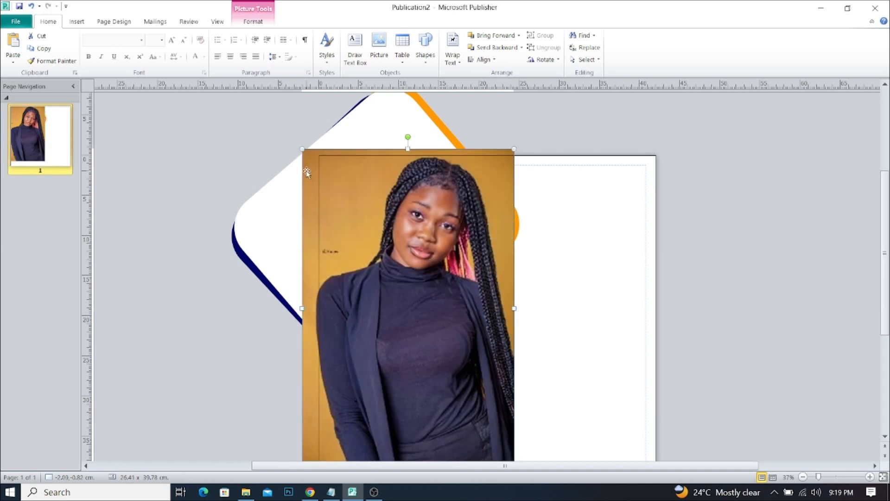
{"action": "left_click_drag", "start_coordinate": [302, 149], "coordinate": [275, 107]}
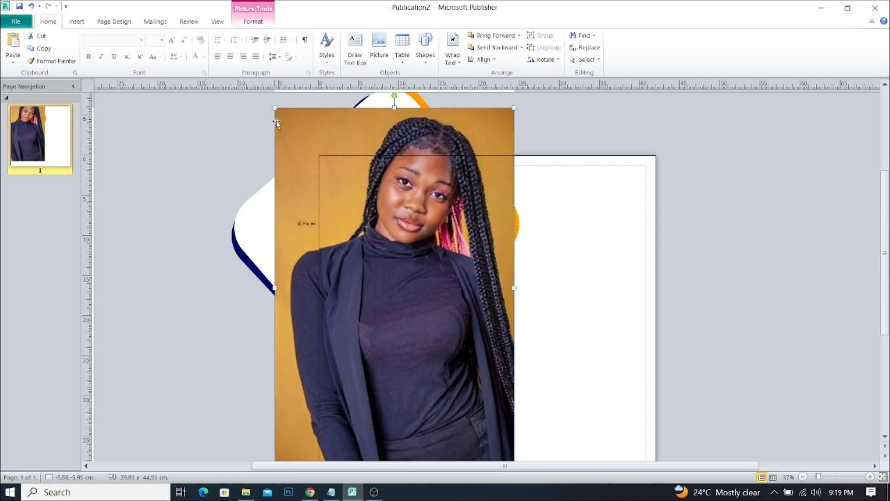
{"action": "left_click_drag", "start_coordinate": [469, 334], "coordinate": [465, 392]}
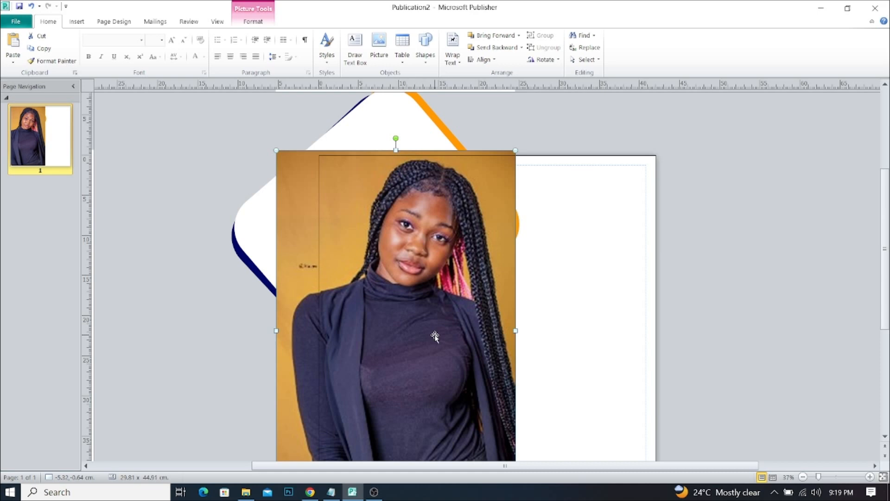
Set the portrait photo's text wrapping to None and open its wrap points for editing
{"action": "left_click", "coordinate": [454, 41]}
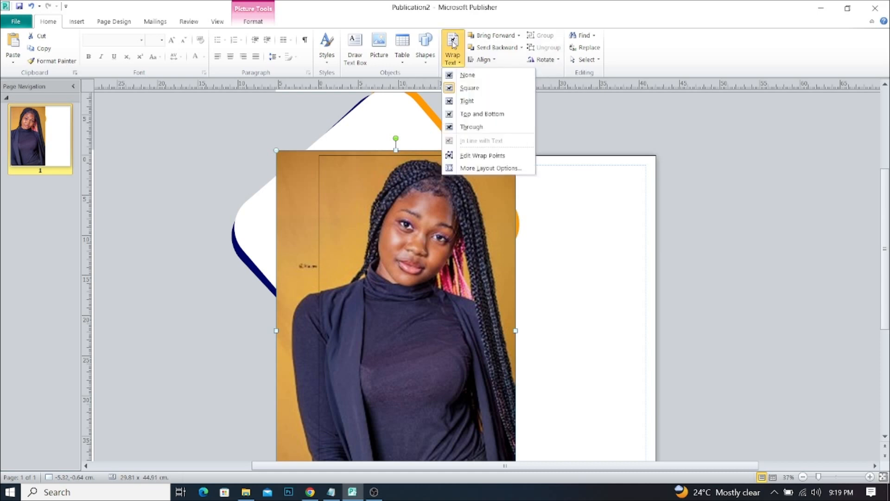
{"action": "left_click", "coordinate": [459, 56]}
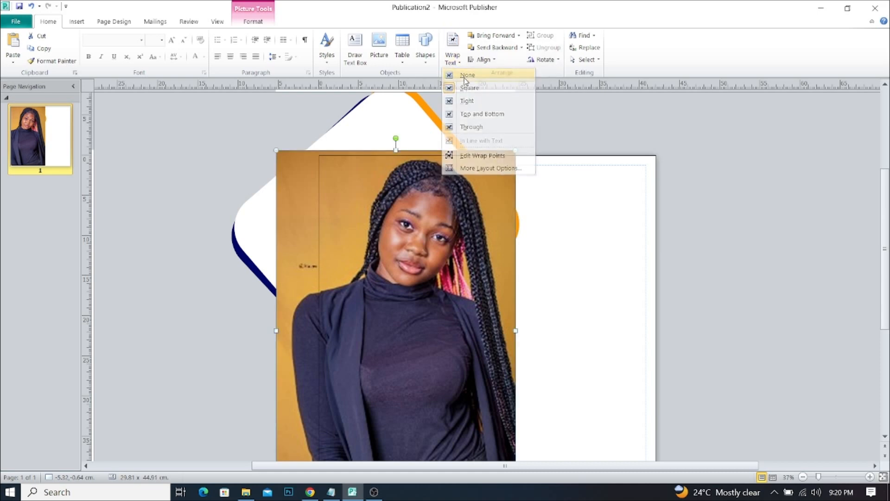
{"action": "left_click", "coordinate": [456, 49]}
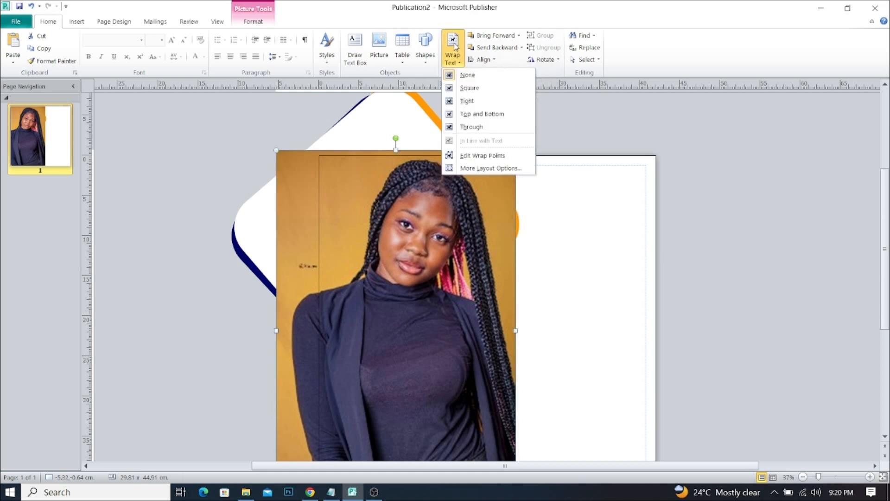
{"action": "left_click", "coordinate": [468, 159]}
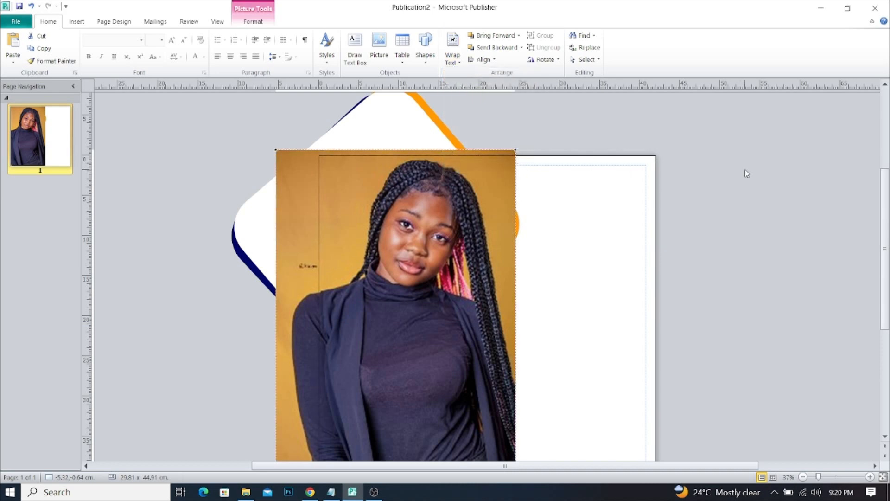
Pull the photo's lower-right wrap point up and inward, and add wrap points tracing the white shape's rounded right corner
{"action": "scroll", "coordinate": [885, 188], "scroll_direction": "down", "scroll_amount": 3}
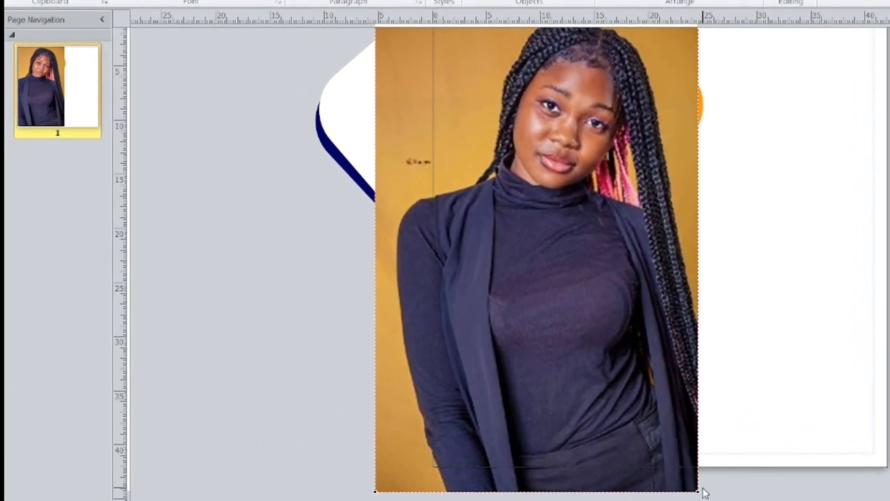
{"action": "left_click_drag", "start_coordinate": [699, 490], "coordinate": [665, 195]}
{"action": "mouse_move", "coordinate": [687, 88]}
{"action": "left_mouse_down"}
{"action": "mouse_move", "coordinate": [693, 113]}
{"action": "mouse_move", "coordinate": [689, 100]}
{"action": "left_mouse_up"}
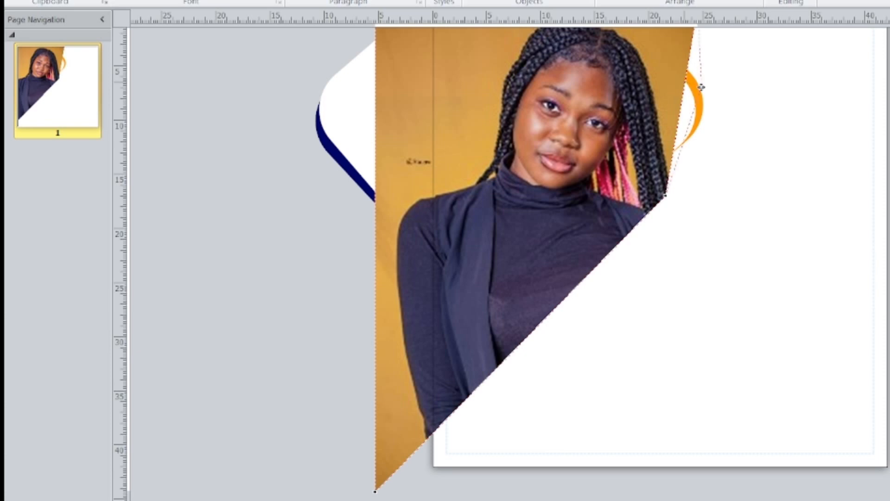
{"action": "left_click", "coordinate": [683, 82]}
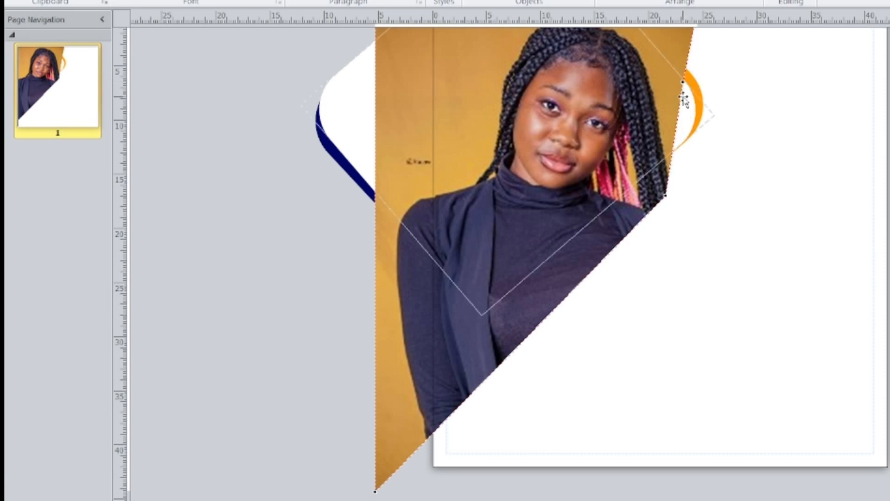
{"action": "left_click_drag", "start_coordinate": [679, 97], "coordinate": [692, 92]}
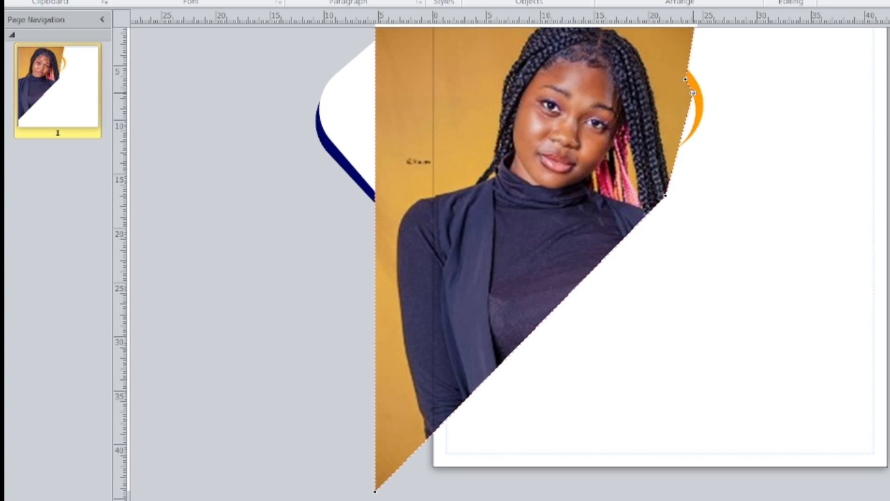
{"action": "left_click_drag", "start_coordinate": [685, 118], "coordinate": [691, 117]}
{"action": "left_click_drag", "start_coordinate": [695, 114], "coordinate": [695, 113]}
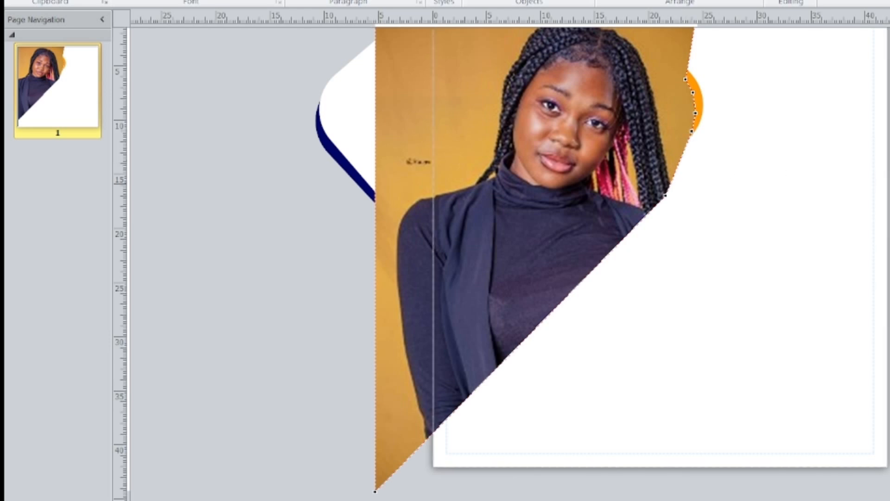
Move the photo's upper-right wrap point onto the white shape's upper-right edge, beside the orange border
{"action": "scroll", "coordinate": [691, 131], "scroll_direction": "up", "scroll_amount": 2}
{"action": "scroll", "coordinate": [691, 132], "scroll_direction": "up", "scroll_amount": 3}
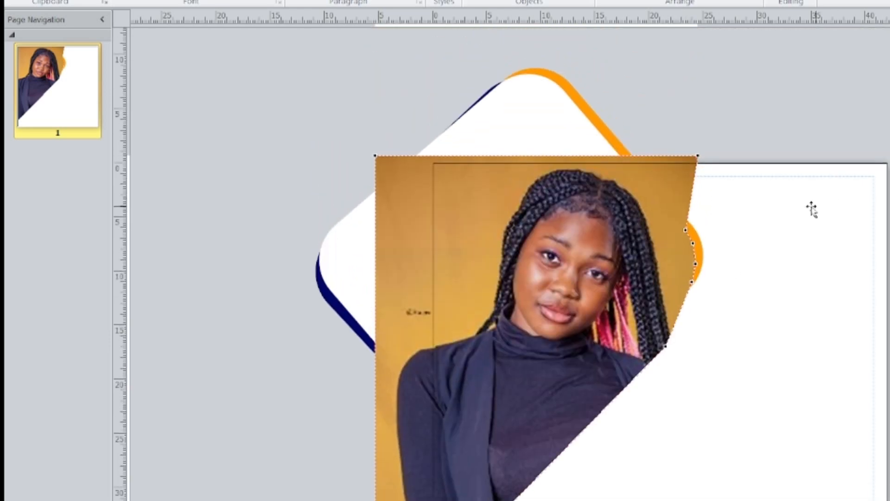
{"action": "left_click_drag", "start_coordinate": [698, 154], "coordinate": [596, 119]}
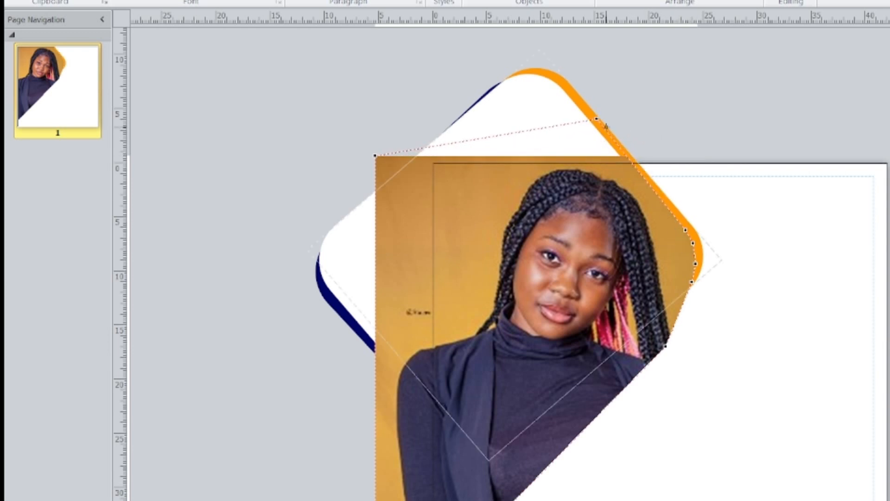
{"action": "left_click", "coordinate": [590, 117]}
{"action": "left_click_drag", "start_coordinate": [588, 116], "coordinate": [582, 116]}
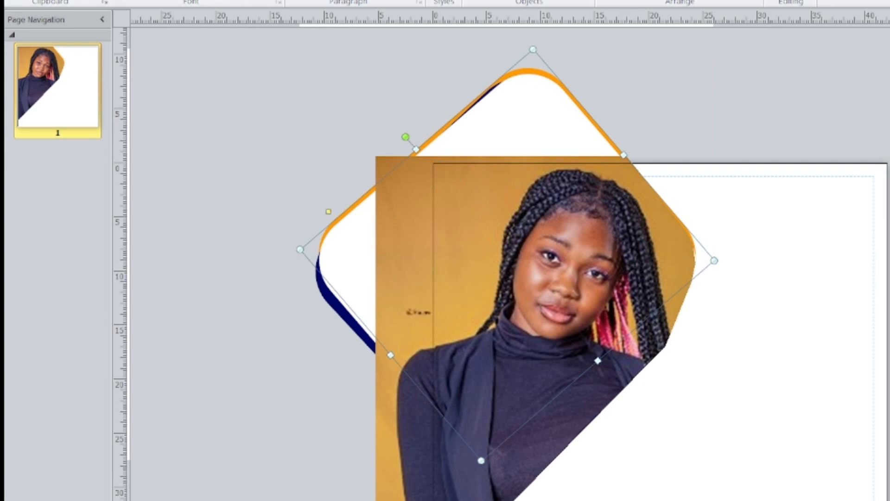
{"action": "key", "text": "ctrl+z"}
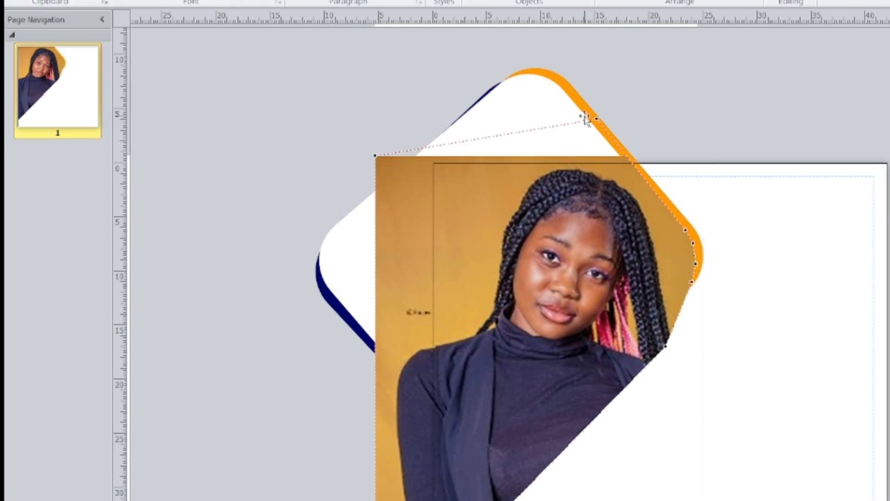
Shift the photo's upper-right wrap point slightly inward and pull its lower-left wrap point up to just outside the navy left edge
{"action": "left_click_drag", "start_coordinate": [595, 120], "coordinate": [588, 119]}
{"action": "scroll", "coordinate": [510, 265], "scroll_direction": "down", "scroll_amount": 3}
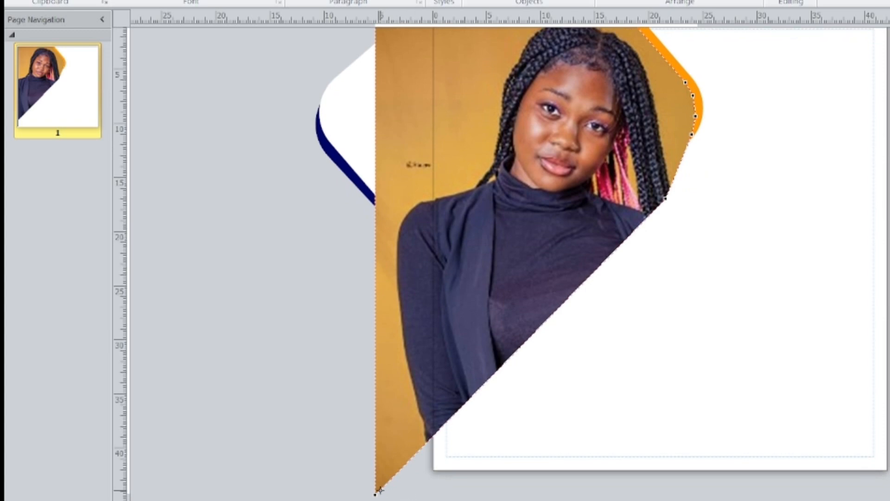
{"action": "left_click_drag", "start_coordinate": [375, 493], "coordinate": [342, 217]}
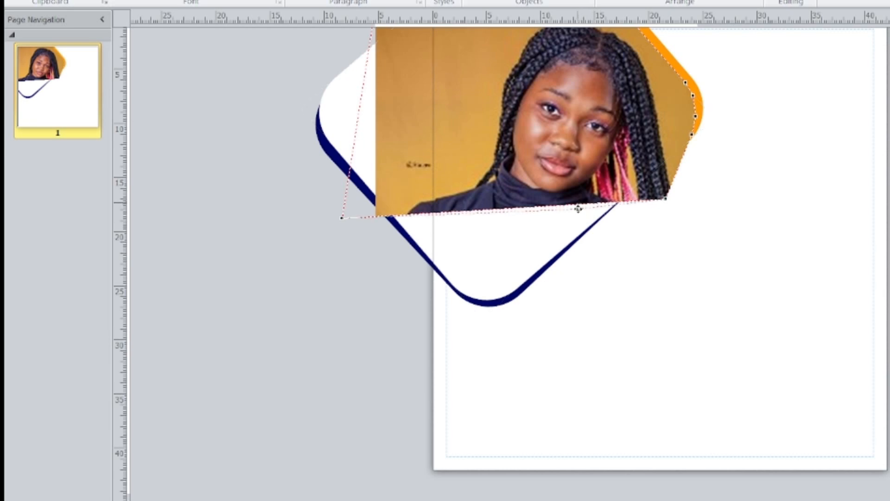
Stretch the photo's lower wrap edge down to the white shape's bottom corner and add wrap points following its straight lower-right side
{"action": "left_click_drag", "start_coordinate": [582, 212], "coordinate": [519, 285]}
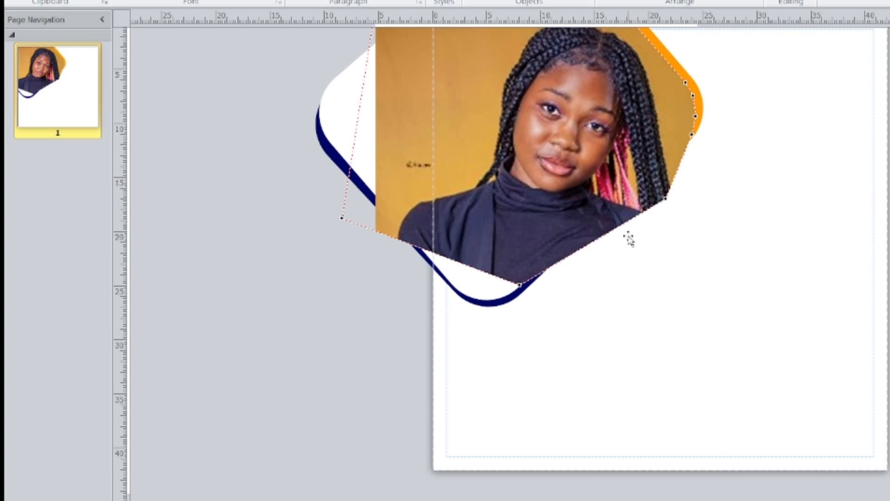
{"action": "mouse_move", "coordinate": [614, 211]}
{"action": "left_mouse_down"}
{"action": "mouse_move", "coordinate": [603, 185]}
{"action": "mouse_move", "coordinate": [609, 207]}
{"action": "left_mouse_up"}
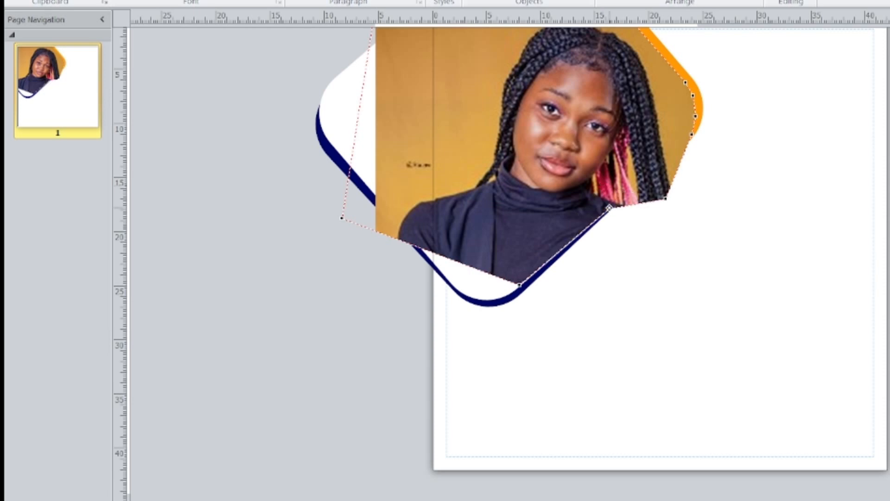
{"action": "left_click_drag", "start_coordinate": [649, 172], "coordinate": [634, 151]}
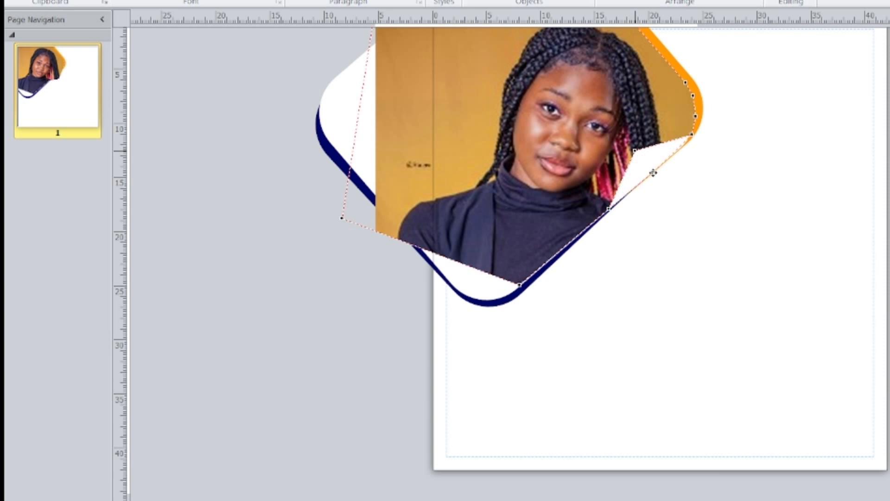
{"action": "key", "text": "ctrl+z"}
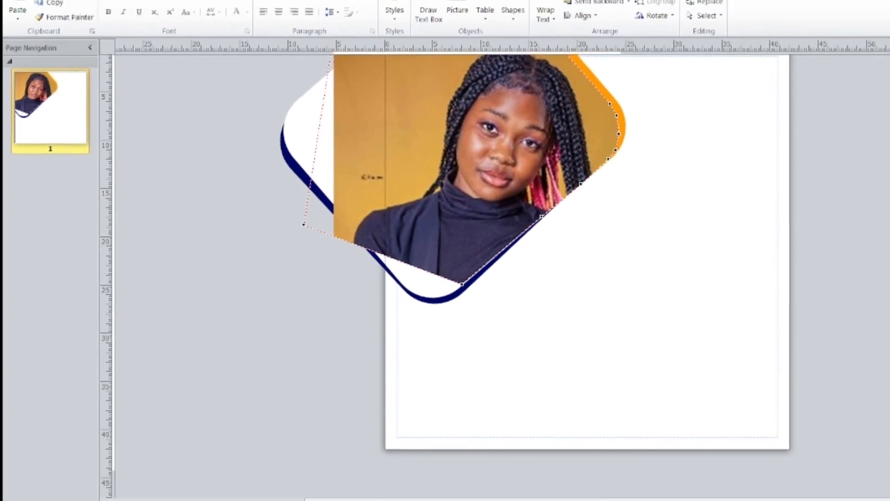
Add wrap points tracing the white shape's rounded bottom corner and continue them up its lower-left side along the navy border
{"action": "left_click", "coordinate": [871, 477]}
{"action": "left_click", "coordinate": [870, 477]}
{"action": "left_click", "coordinate": [871, 478]}
{"action": "left_click", "coordinate": [871, 478]}
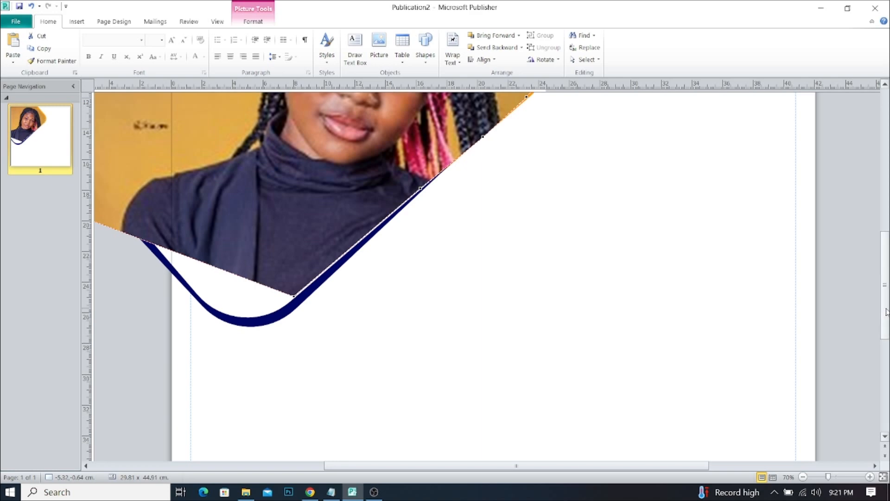
{"action": "left_click_drag", "start_coordinate": [886, 312], "coordinate": [869, 264]}
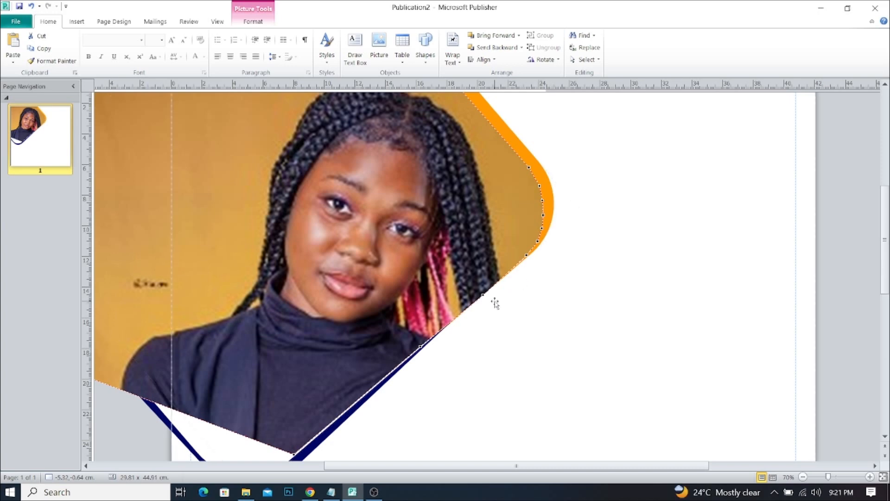
{"action": "scroll", "coordinate": [251, 342], "scroll_direction": "down", "scroll_amount": 3}
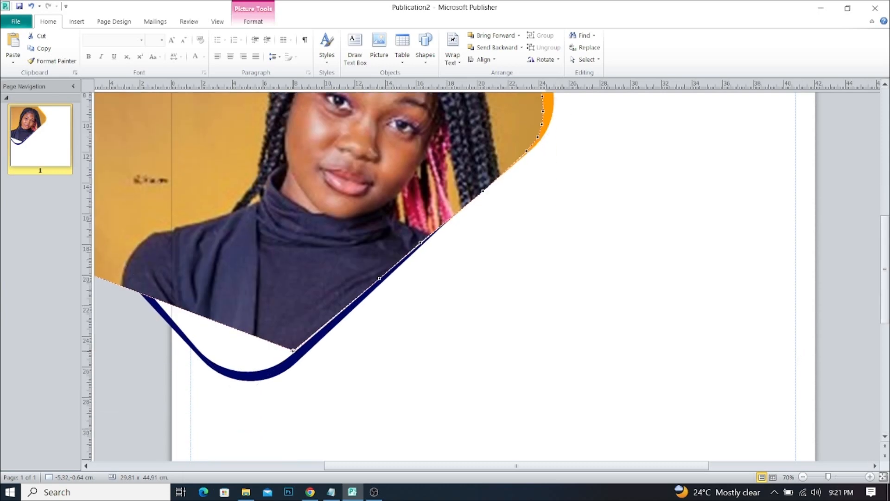
{"action": "left_click_drag", "start_coordinate": [252, 342], "coordinate": [171, 319]}
{"action": "left_click_drag", "start_coordinate": [152, 275], "coordinate": [141, 285]}
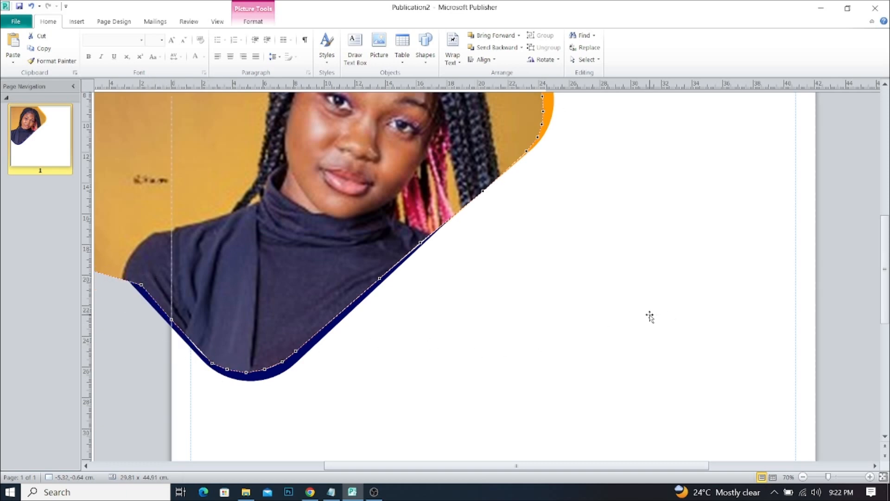
{"action": "left_click_drag", "start_coordinate": [885, 281], "coordinate": [879, 239]}
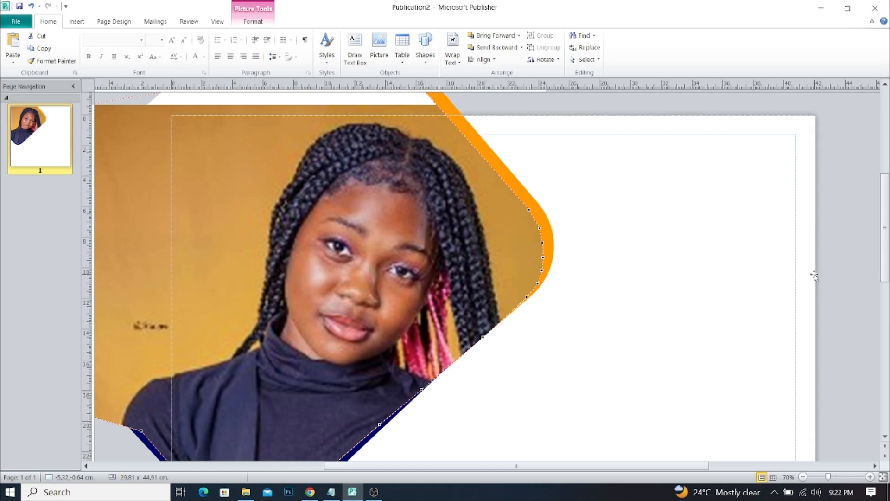
{"action": "left_click", "coordinate": [832, 278]}
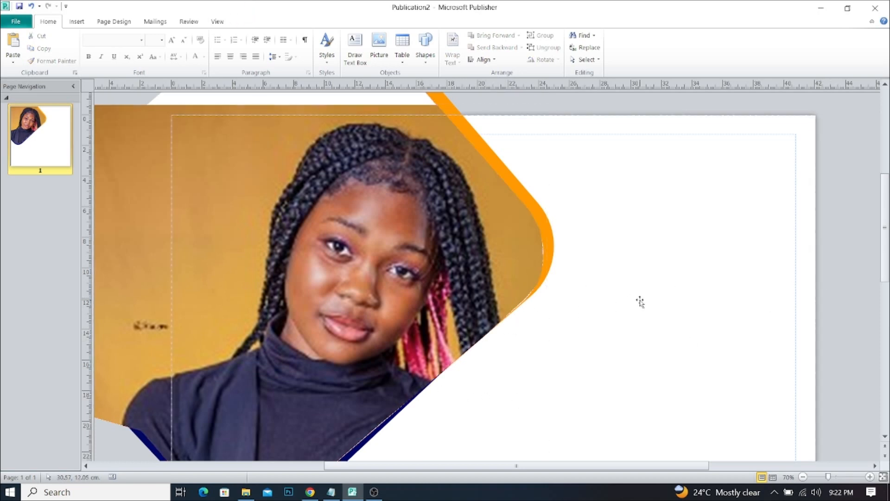
Reopen the photo's wrap points and examine their fit around the rounded right corner beside the orange border
{"action": "left_click", "coordinate": [452, 249]}
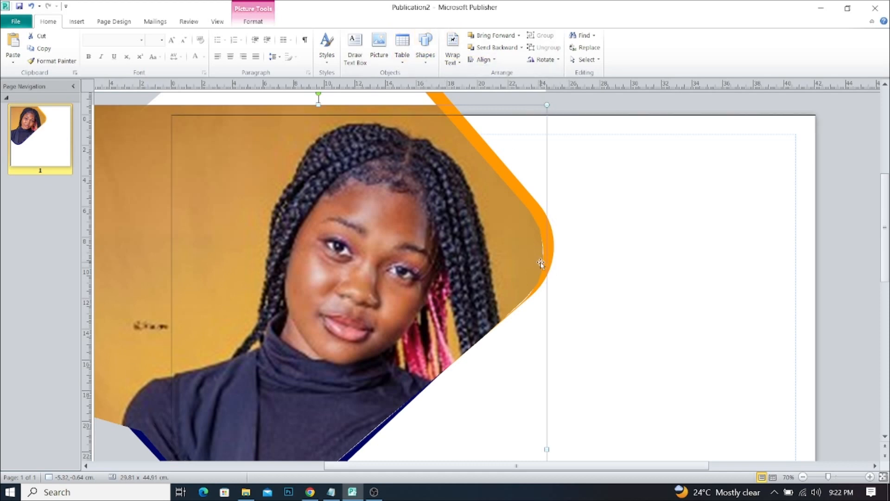
{"action": "left_click", "coordinate": [870, 477]}
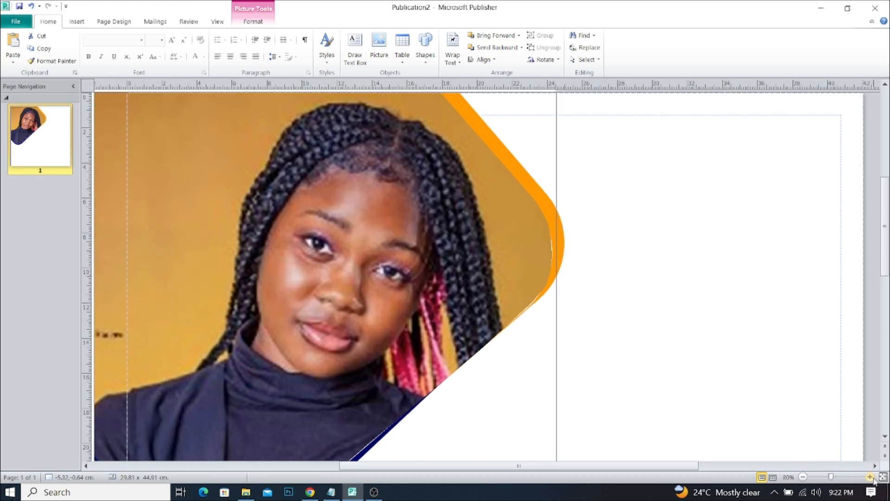
{"action": "left_click", "coordinate": [870, 477]}
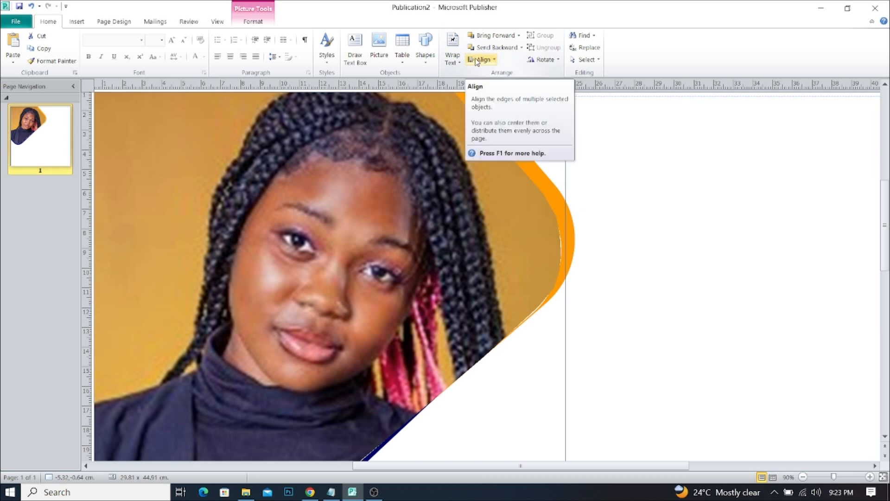
{"action": "left_click", "coordinate": [452, 48]}
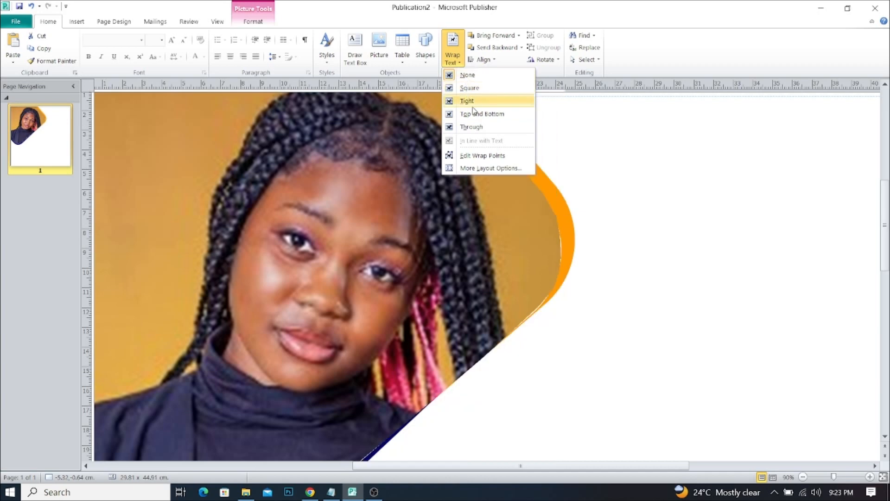
{"action": "left_click", "coordinate": [481, 155]}
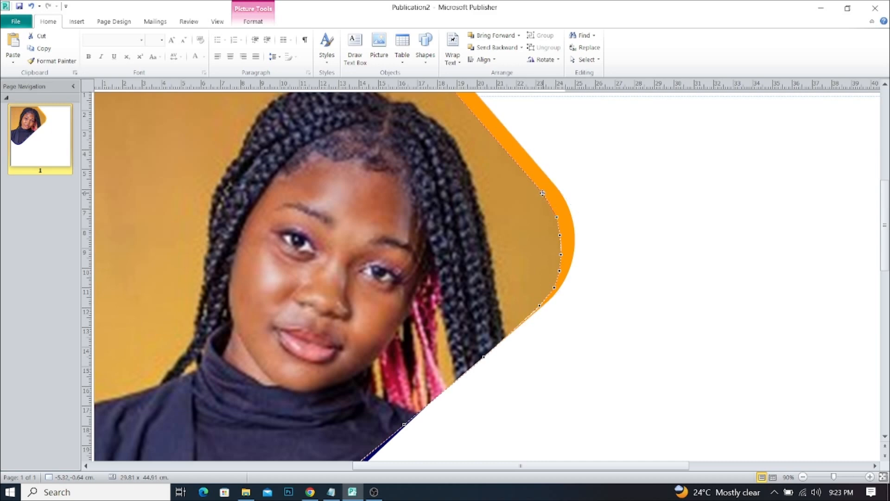
{"action": "left_click", "coordinate": [560, 235]}
{"action": "left_click", "coordinate": [543, 266]}
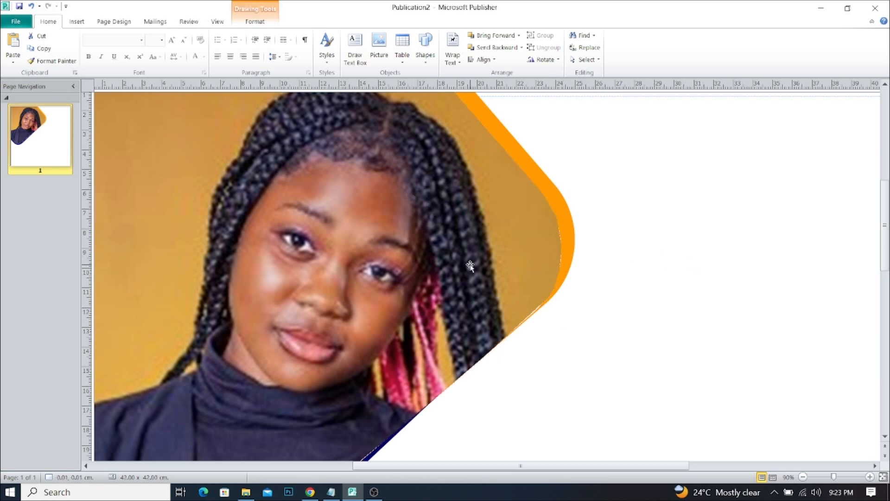
Give the white rounded rectangle behind the photo an orange outline from the recent colors
{"action": "left_click", "coordinate": [803, 477]}
{"action": "left_click", "coordinate": [803, 477]}
{"action": "left_click", "coordinate": [803, 477]}
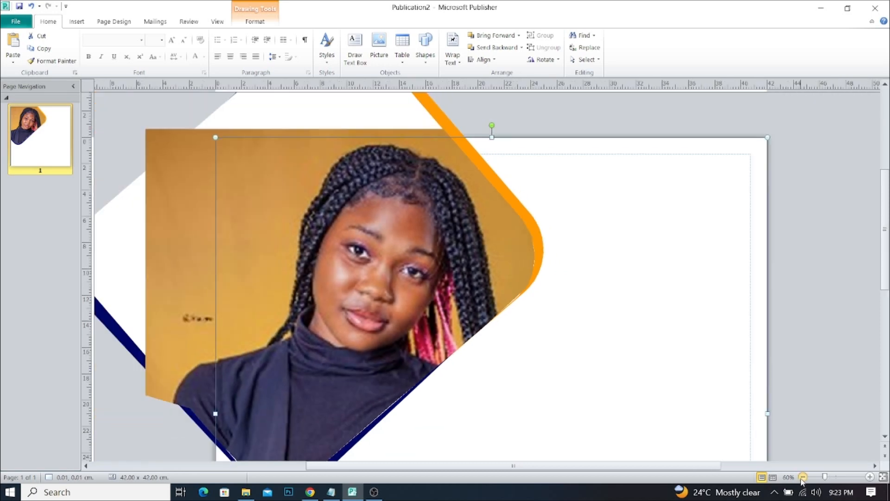
{"action": "left_click", "coordinate": [802, 477]}
{"action": "left_click", "coordinate": [883, 477]}
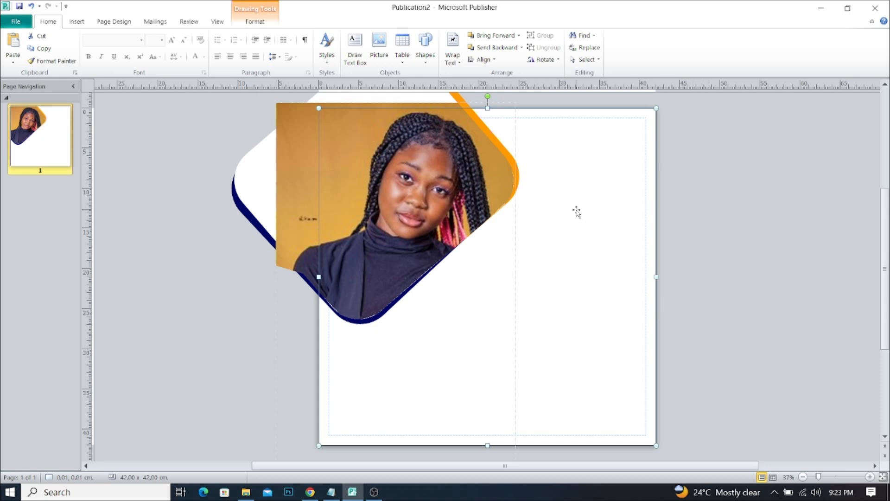
{"action": "left_click", "coordinate": [250, 179]}
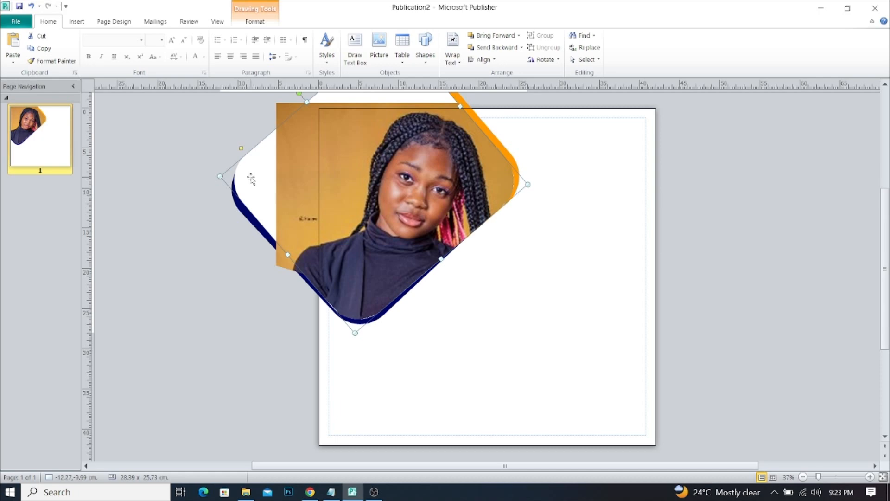
{"action": "left_click", "coordinate": [265, 23]}
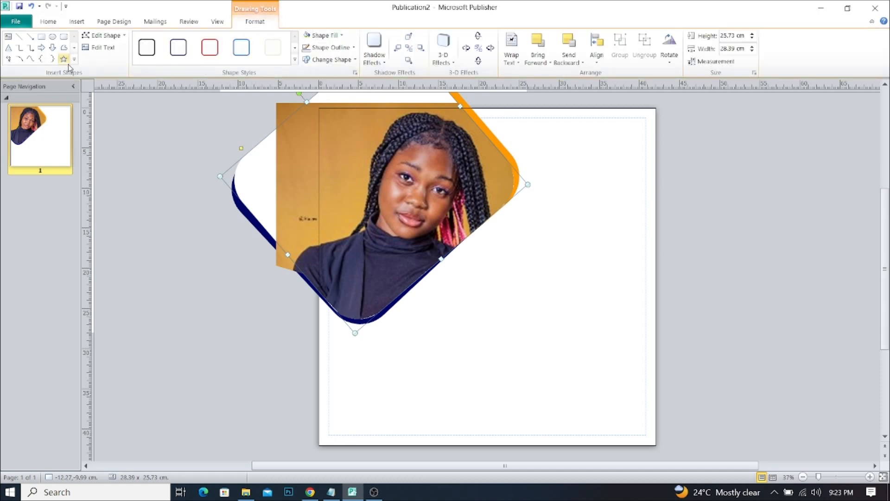
{"action": "left_click", "coordinate": [354, 48]}
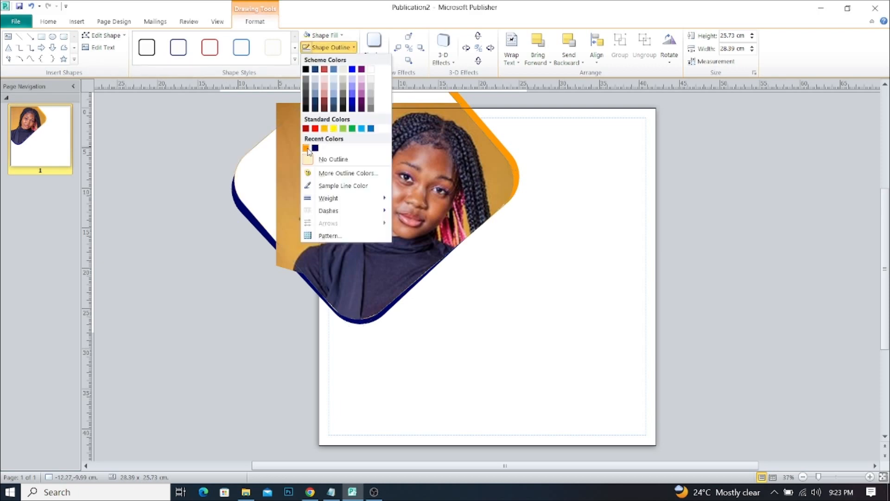
{"action": "left_click", "coordinate": [326, 159]}
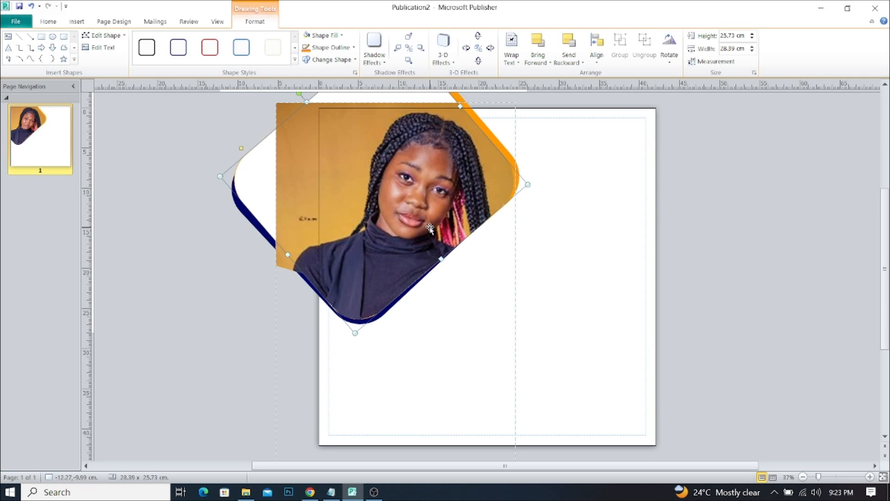
Set the white rounded rectangle's outline weight to 6 pt
{"action": "left_click", "coordinate": [353, 48]}
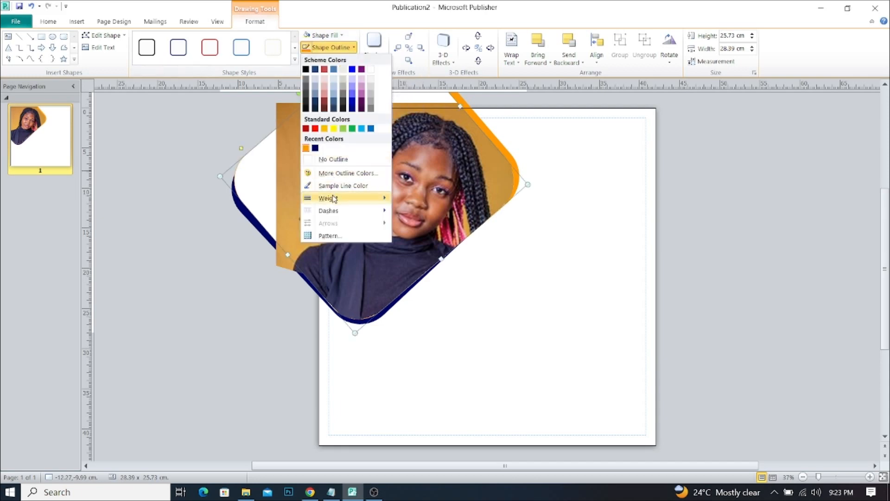
{"action": "mouse_move", "coordinate": [333, 198]}
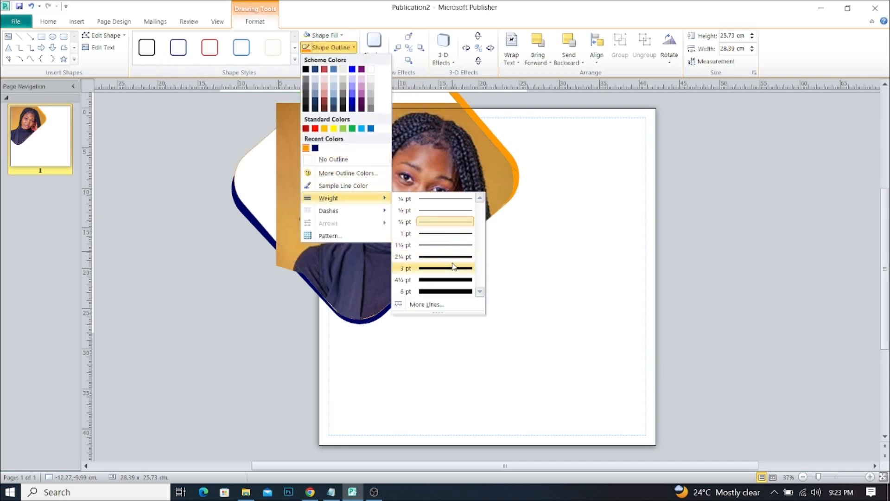
{"action": "left_click", "coordinate": [445, 291]}
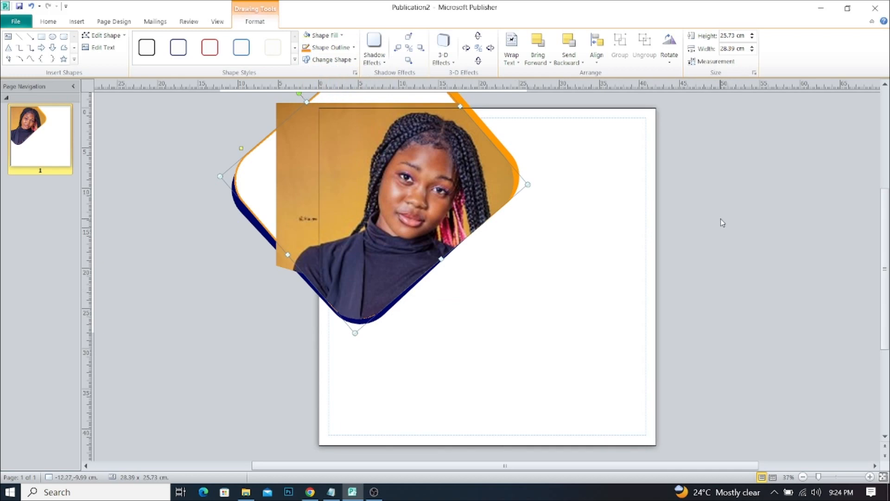
{"action": "left_click", "coordinate": [721, 222]}
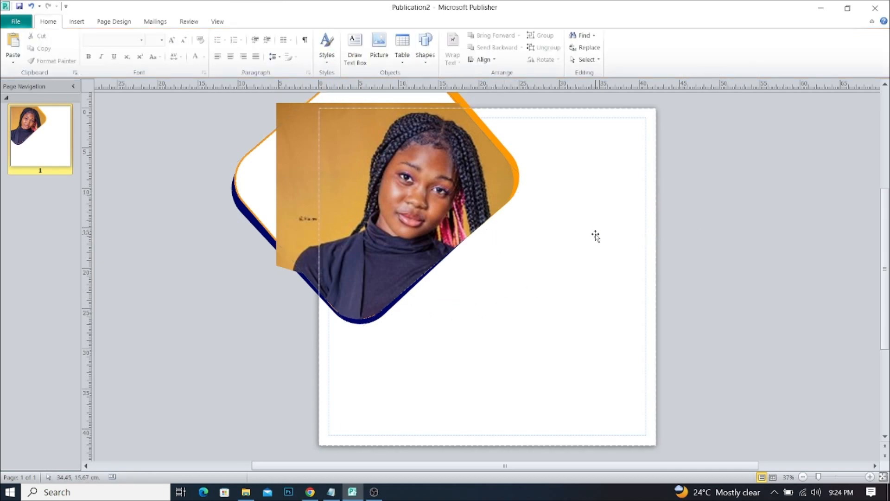
Reapply the recent orange to the white rounded rectangle's outline and set its line weight to 10 pt
{"action": "left_click", "coordinate": [249, 181]}
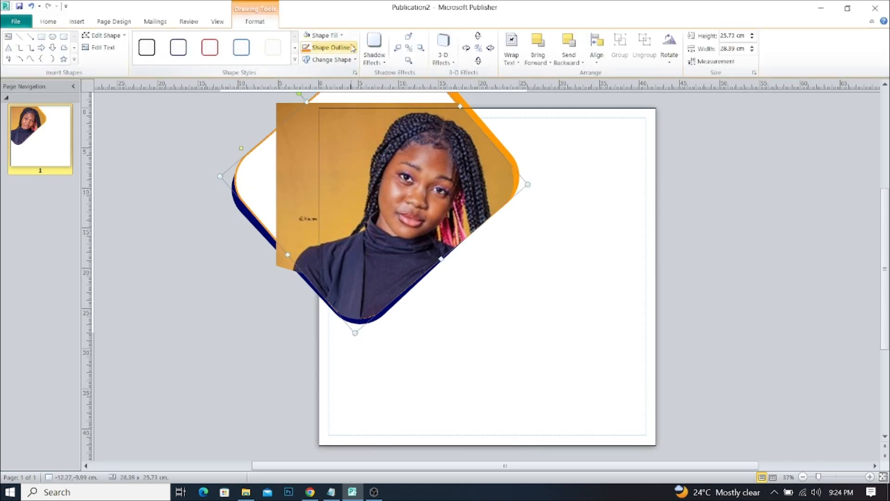
{"action": "left_click", "coordinate": [352, 48]}
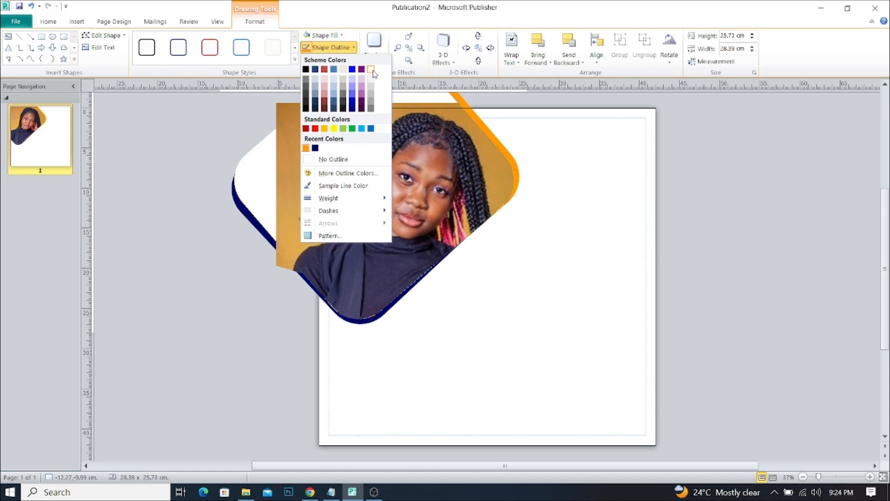
{"action": "left_click", "coordinate": [306, 148]}
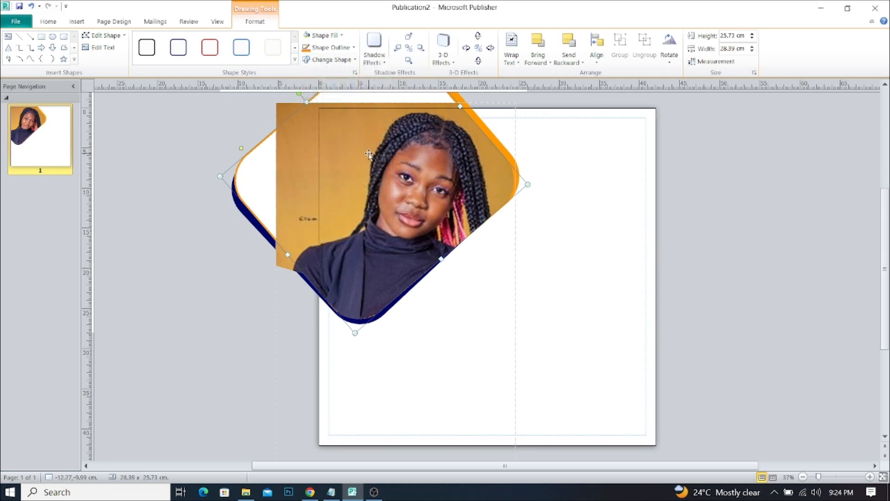
{"action": "left_click", "coordinate": [351, 50]}
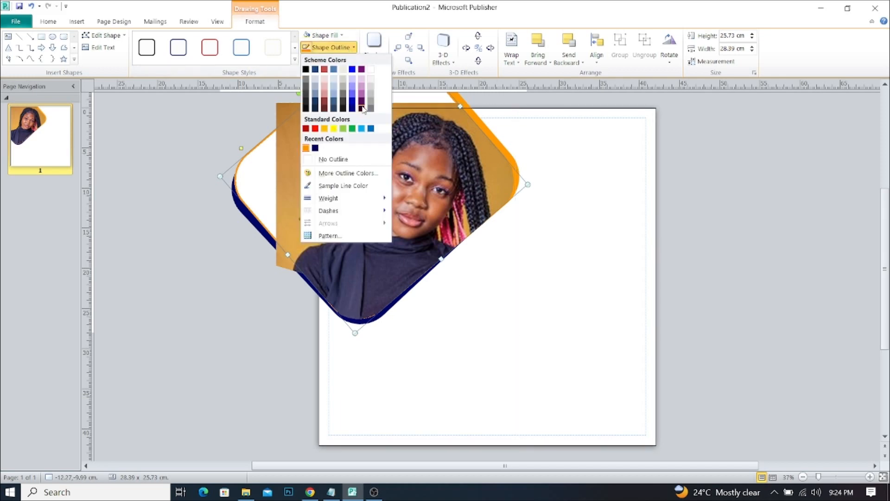
{"action": "left_click", "coordinate": [440, 307]}
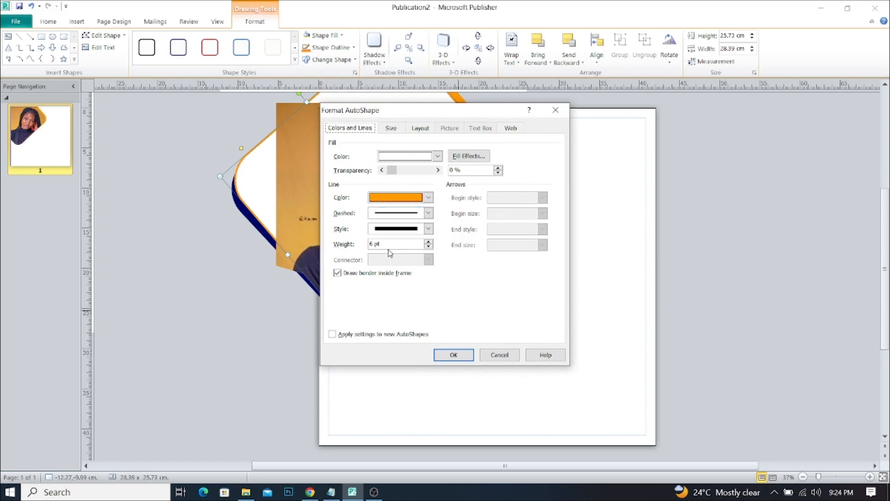
{"action": "left_click_drag", "start_coordinate": [389, 244], "coordinate": [350, 245]}
{"action": "type", "text": "10"}
{"action": "left_click", "coordinate": [453, 354]}
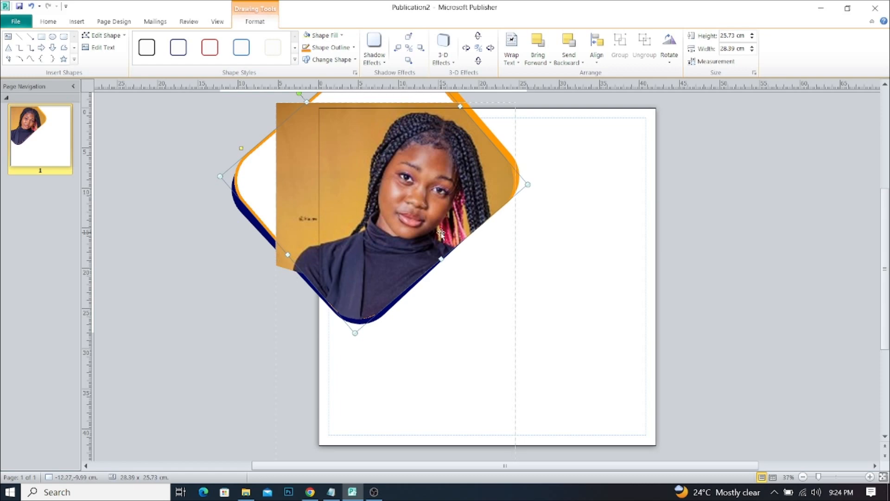
{"action": "left_click", "coordinate": [700, 220]}
Draw a rounded rectangle about 26.15 × 23.09 cm below the photo and tilt it counterclockwise over the page's lower-left edge
{"action": "scroll", "coordinate": [768, 248], "scroll_direction": "up", "scroll_amount": 1}
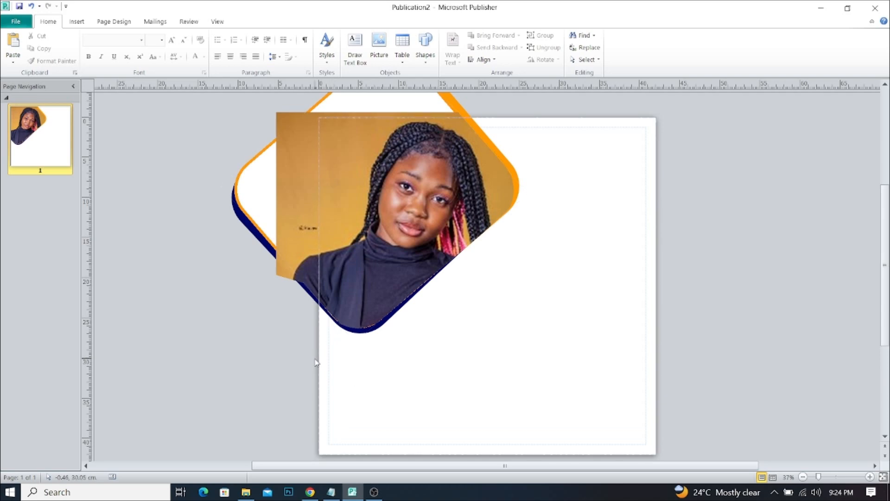
{"action": "left_click", "coordinate": [82, 25]}
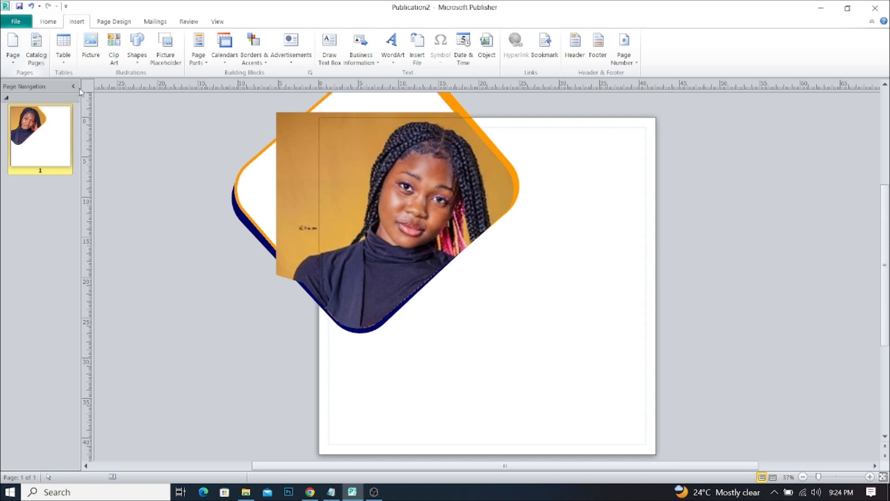
{"action": "left_click", "coordinate": [138, 62]}
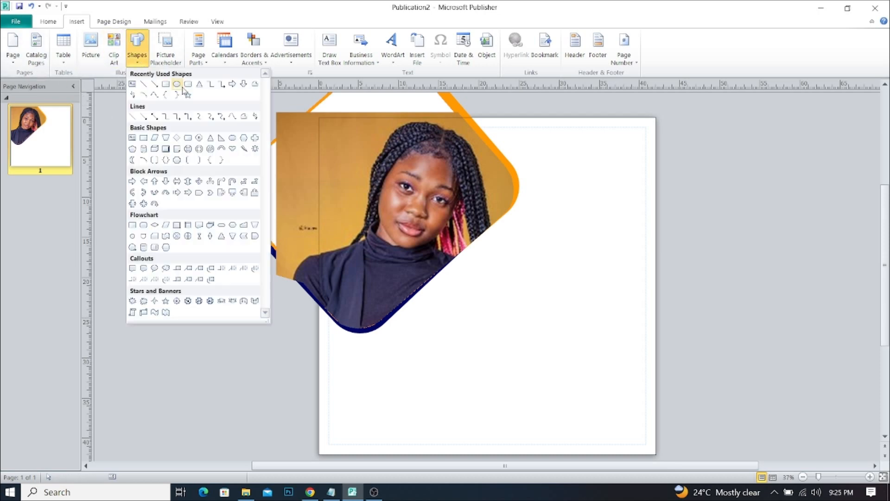
{"action": "left_click", "coordinate": [189, 84]}
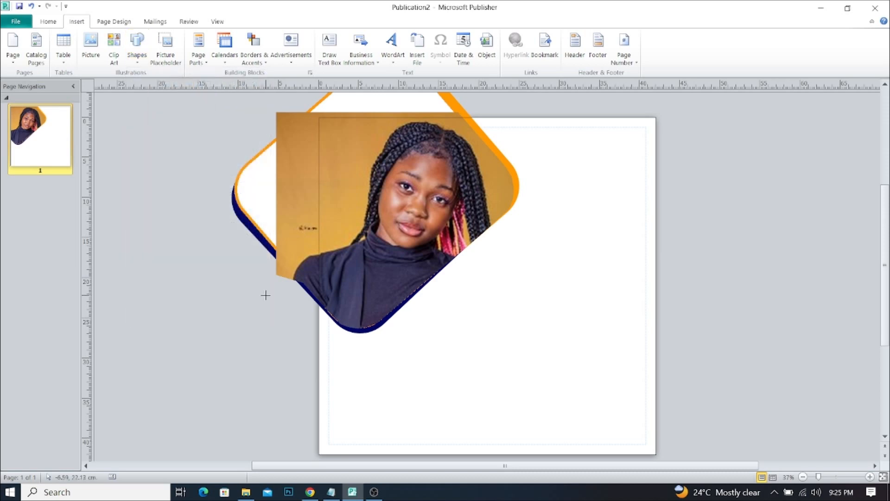
{"action": "mouse_move", "coordinate": [294, 279]}
{"action": "left_mouse_down"}
{"action": "mouse_move", "coordinate": [471, 454]}
{"action": "mouse_move", "coordinate": [469, 442]}
{"action": "mouse_move", "coordinate": [510, 378]}
{"action": "mouse_move", "coordinate": [503, 371]}
{"action": "left_mouse_up"}
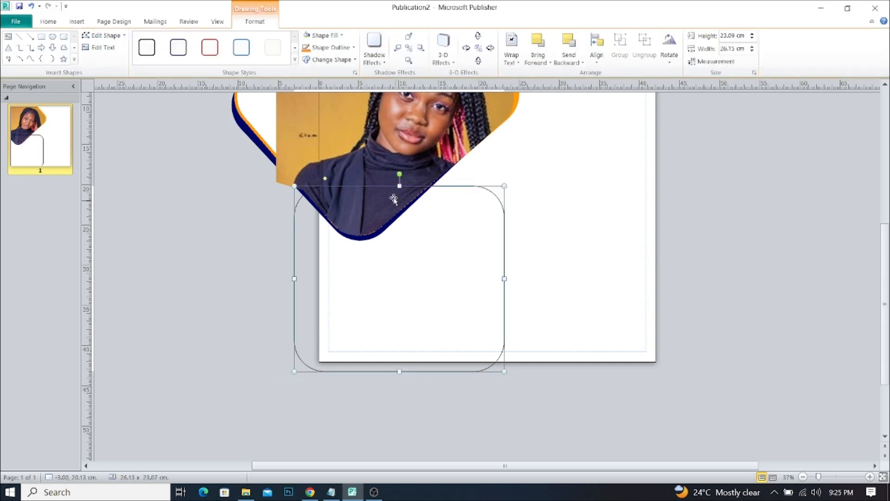
{"action": "mouse_move", "coordinate": [401, 174]}
{"action": "left_mouse_down"}
{"action": "mouse_move", "coordinate": [370, 171]}
{"action": "mouse_move", "coordinate": [359, 182]}
{"action": "left_mouse_up"}
{"action": "left_click_drag", "start_coordinate": [429, 281], "coordinate": [396, 289]}
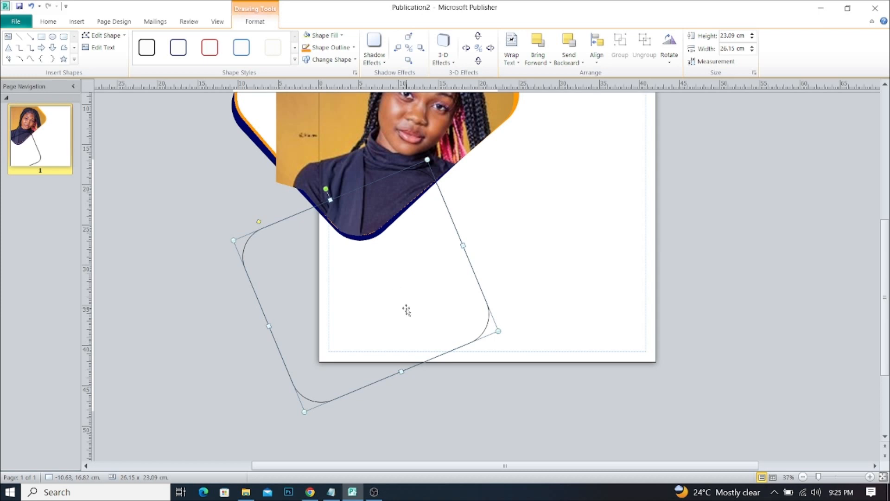
Give the new tilted rounded rectangle the recent navy as fill and outline, and send it backward behind the photo
{"action": "left_click", "coordinate": [336, 36]}
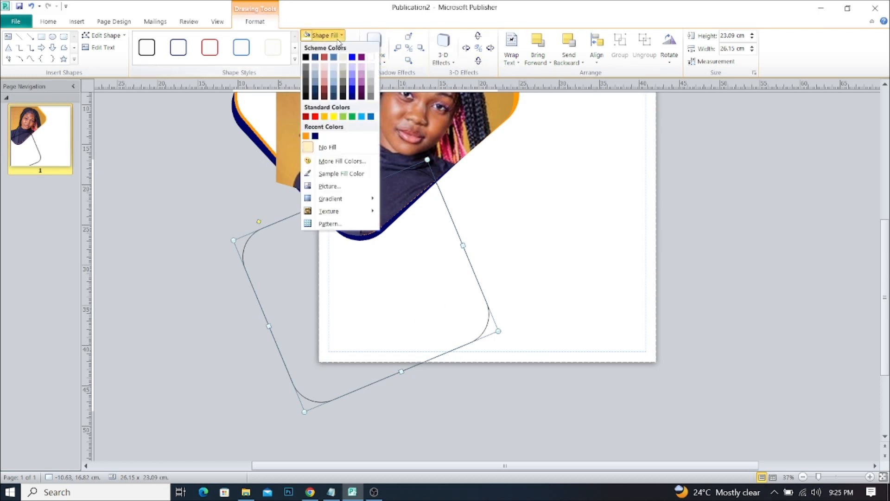
{"action": "left_click", "coordinate": [315, 135]}
{"action": "left_click", "coordinate": [354, 48]}
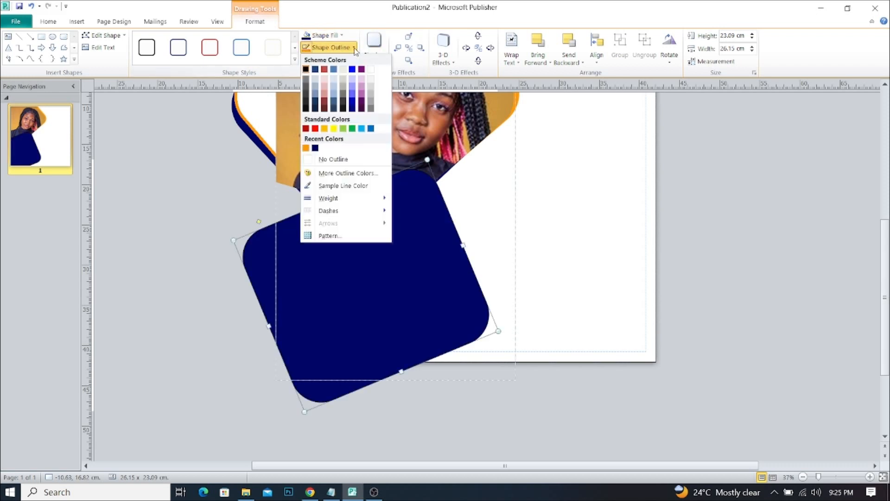
{"action": "left_click", "coordinate": [315, 148]}
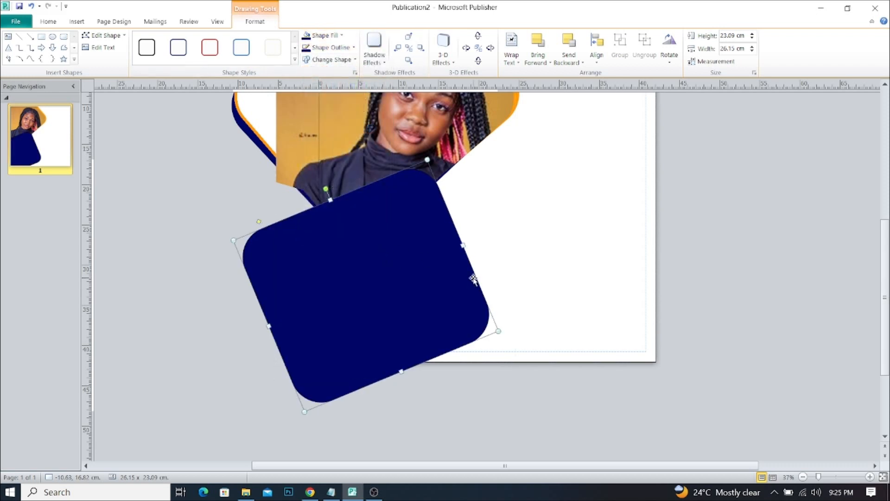
{"action": "left_click", "coordinate": [567, 45]}
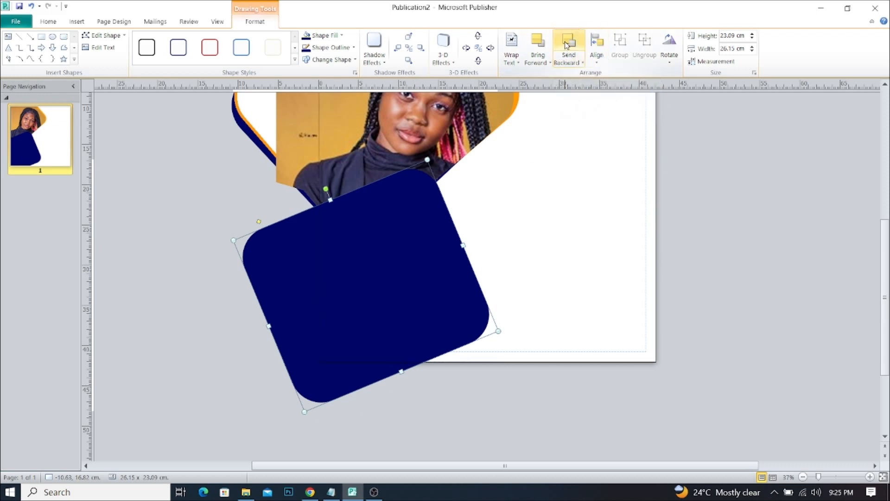
{"action": "left_click", "coordinate": [566, 46]}
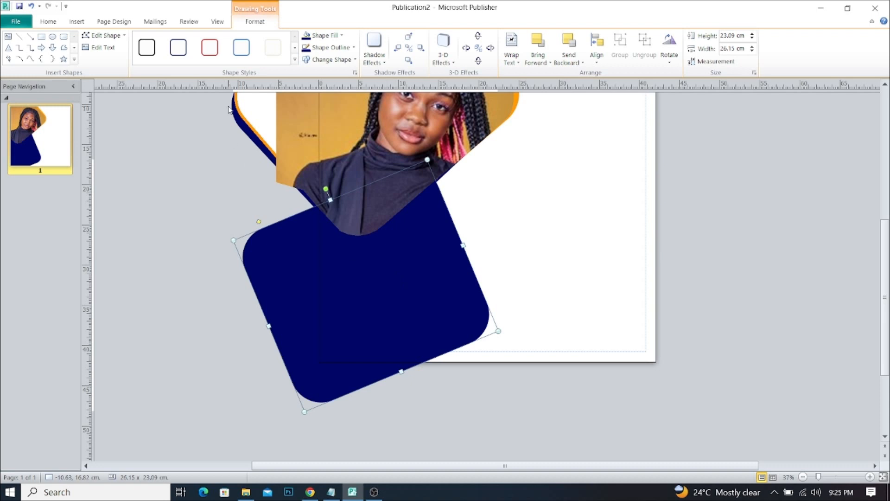
Darken the fill of the navy rounded rectangle behind the photo to the custom RGB color 0, 0, 64
{"action": "left_click", "coordinate": [250, 138]}
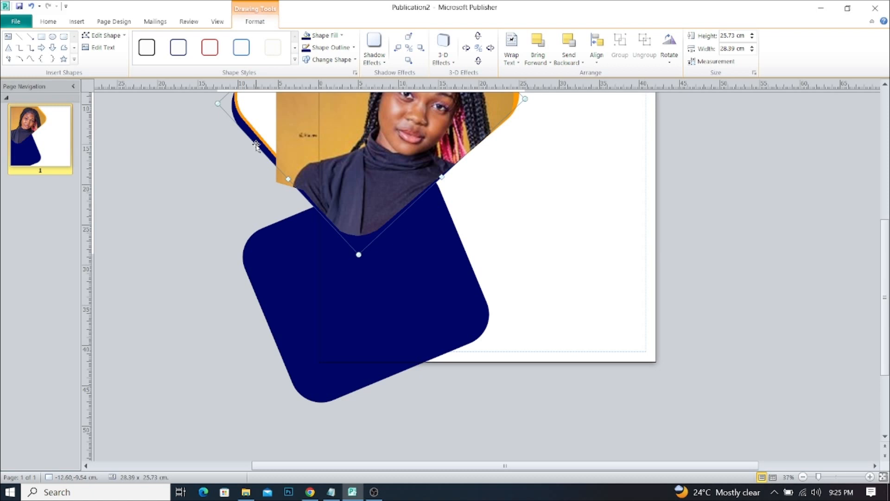
{"action": "left_click", "coordinate": [341, 35]}
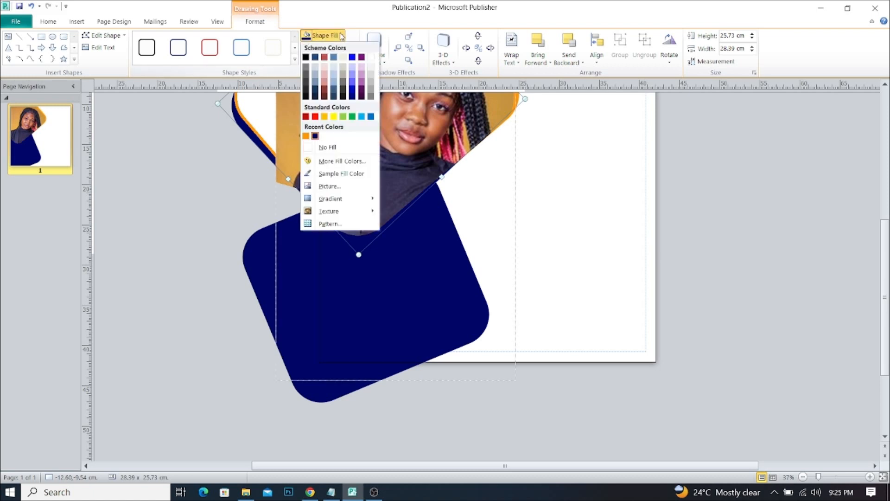
{"action": "left_click", "coordinate": [346, 165]}
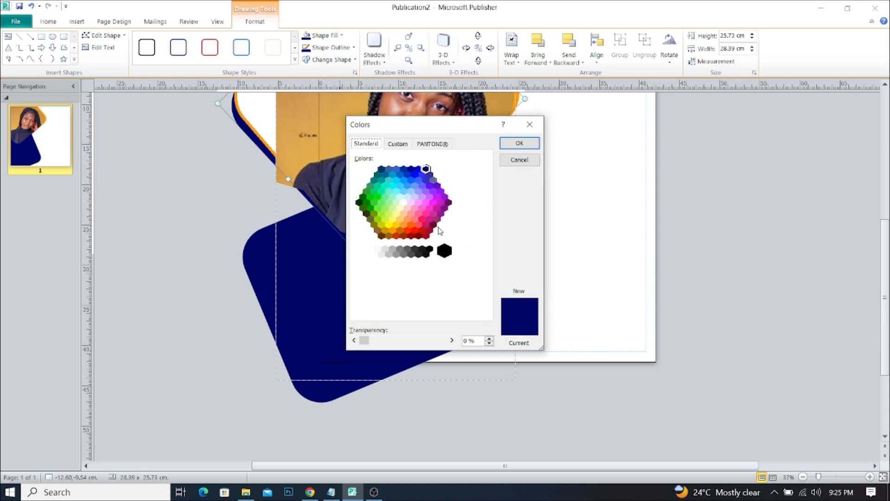
{"action": "left_click", "coordinate": [396, 145]}
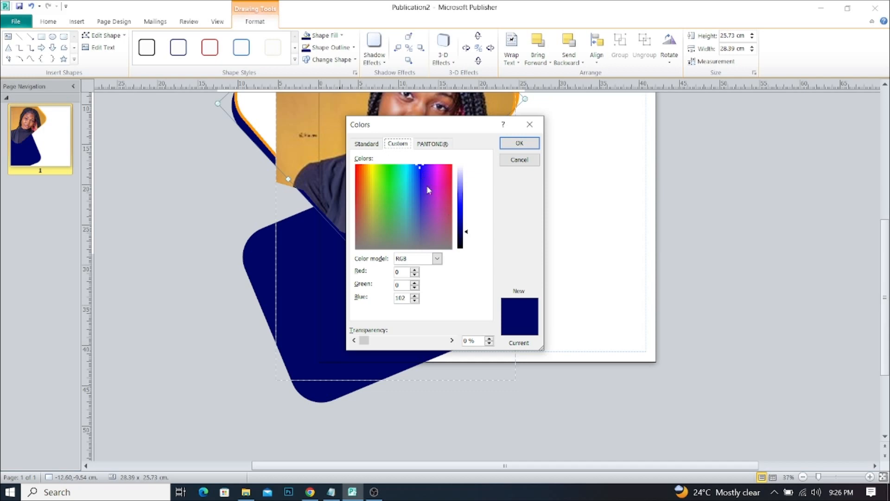
{"action": "left_click", "coordinate": [375, 148]}
{"action": "left_click", "coordinate": [397, 148]}
{"action": "left_click_drag", "start_coordinate": [462, 235], "coordinate": [461, 237]}
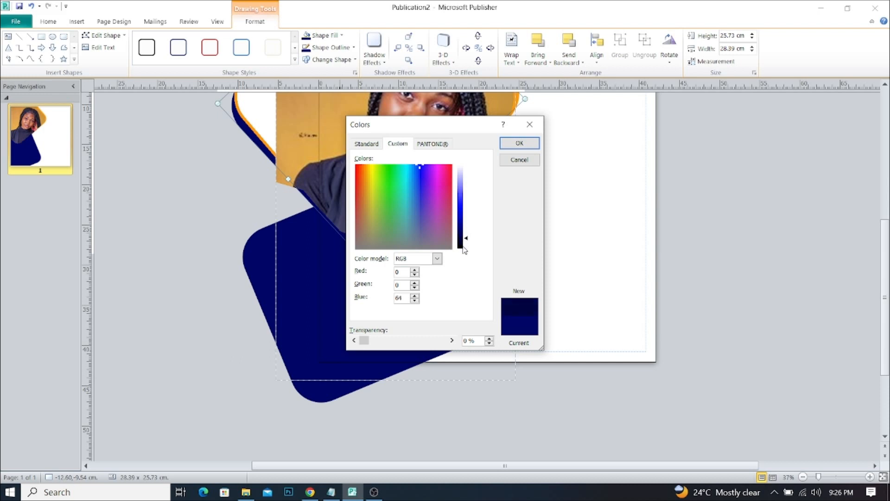
{"action": "left_click", "coordinate": [517, 143]}
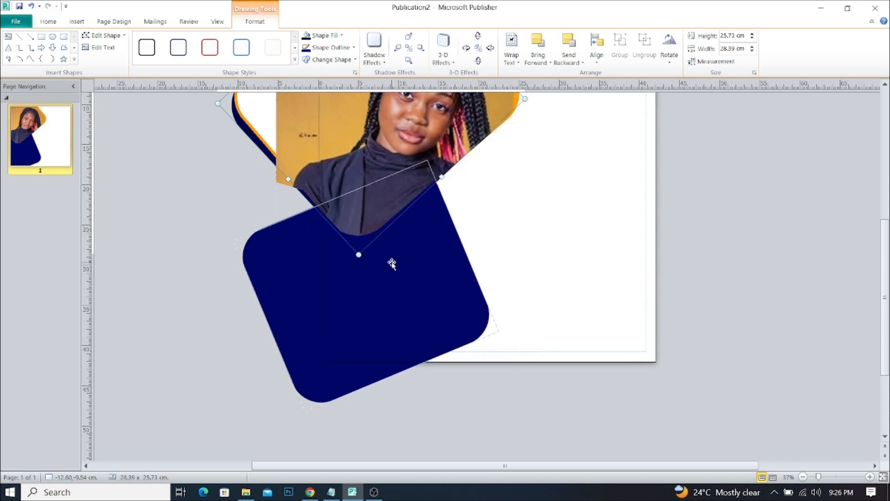
Send the lower navy rounded rectangle further backward, behind the layered rounded rectangles under the photo
{"action": "left_click", "coordinate": [286, 268]}
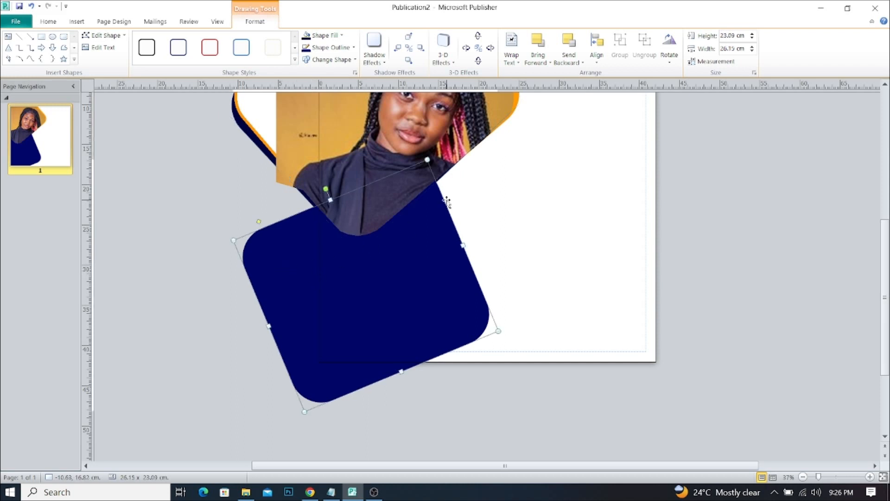
{"action": "left_click", "coordinate": [573, 56]}
{"action": "left_click", "coordinate": [574, 57]}
{"action": "left_click", "coordinate": [574, 56]}
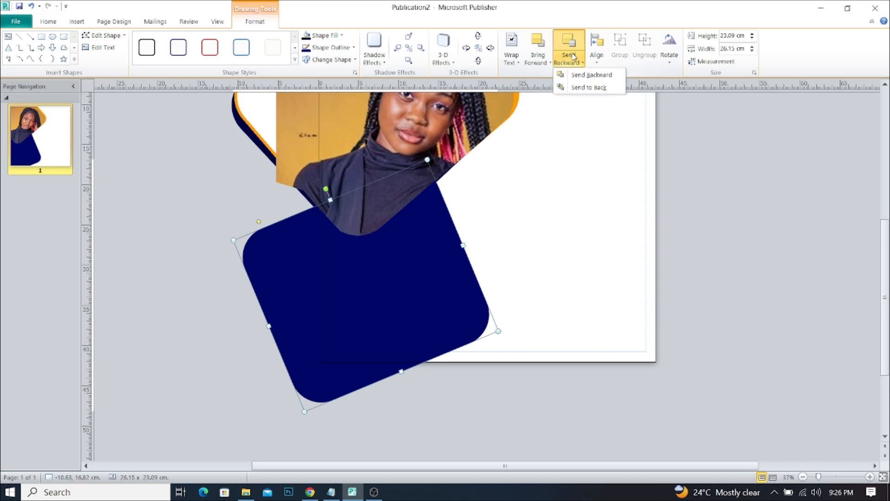
{"action": "left_click", "coordinate": [573, 53]}
{"action": "left_click", "coordinate": [572, 54]}
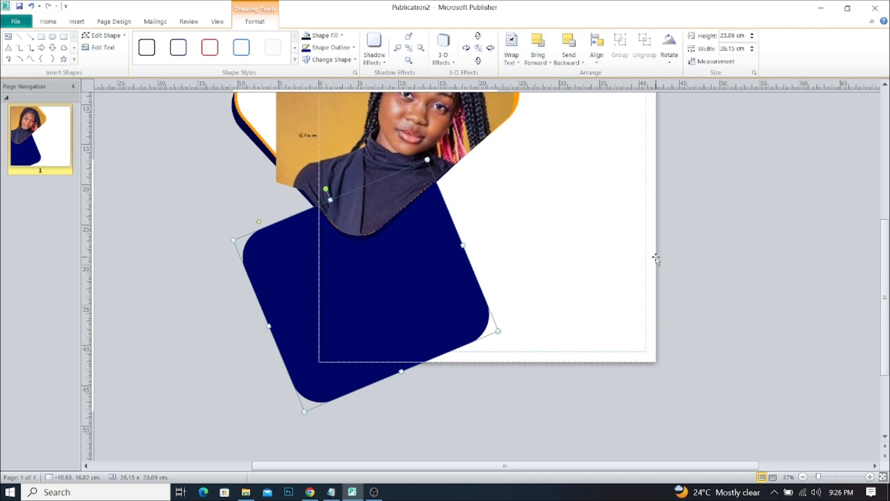
{"action": "left_click", "coordinate": [715, 251]}
{"action": "scroll", "coordinate": [400, 419], "scroll_direction": "up", "scroll_amount": 2}
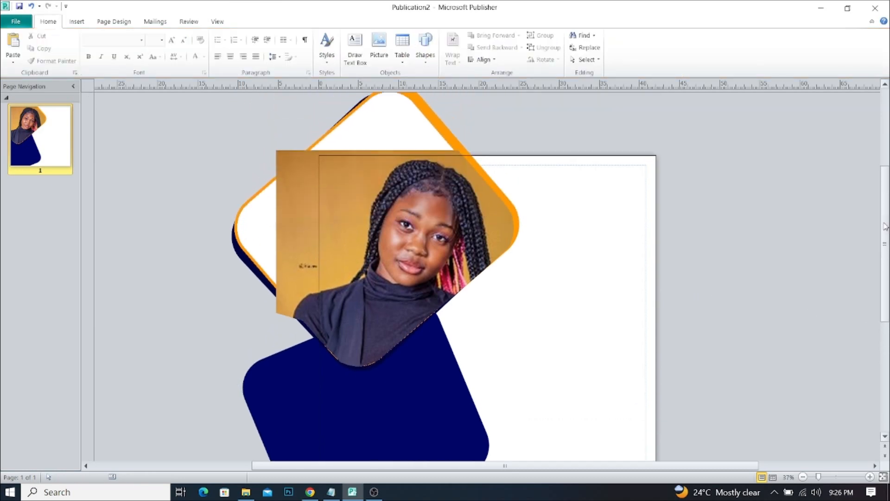
Draw a closed Curve shape about 36.55 × 15.64 cm, arching up from the page's bottom edge to its lower-right corner
{"action": "left_click", "coordinate": [399, 418]}
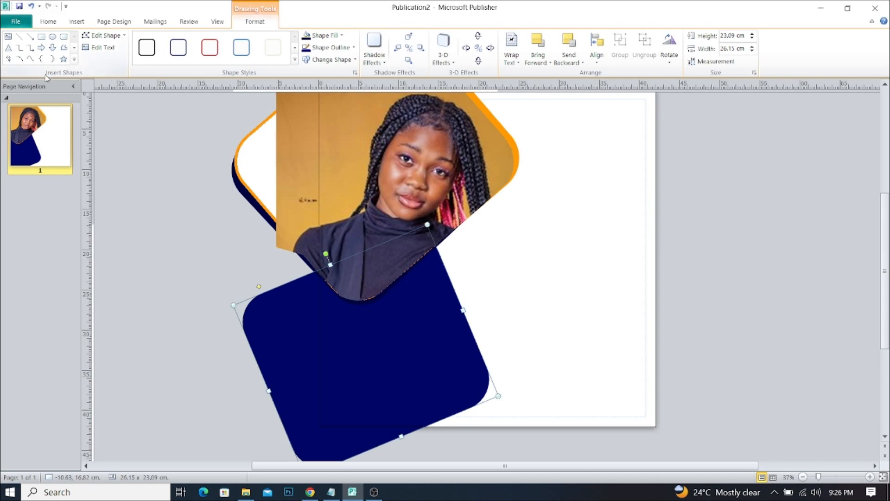
{"action": "left_click", "coordinate": [75, 60]}
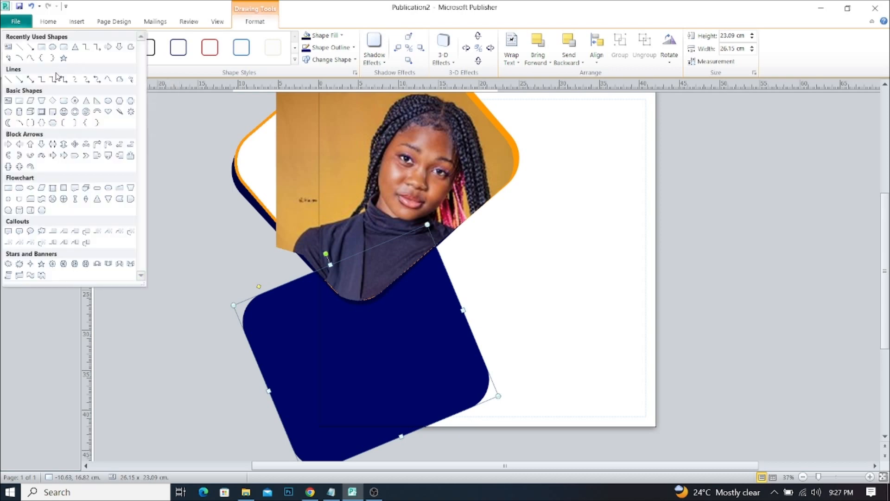
{"action": "left_click", "coordinate": [31, 59]}
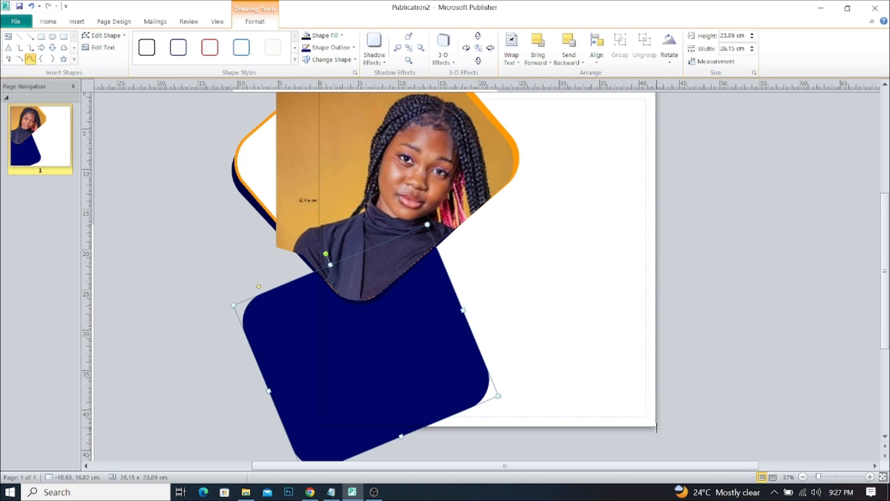
{"action": "left_click", "coordinate": [655, 315]}
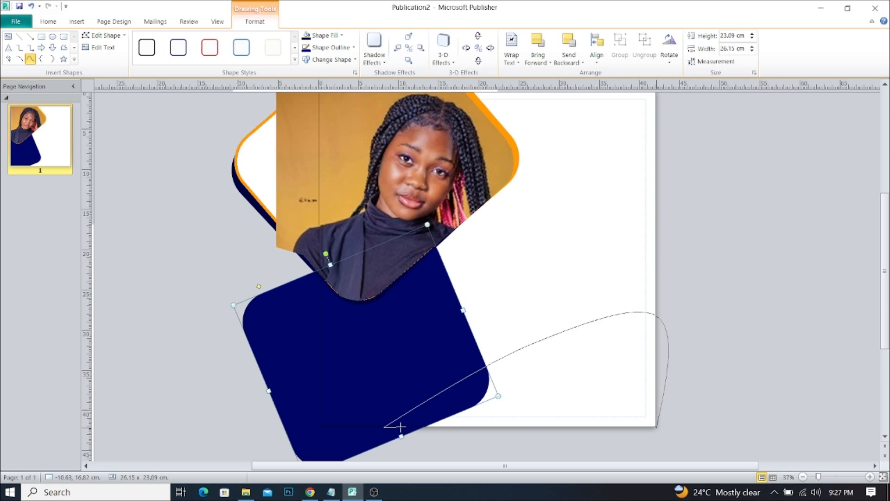
{"action": "double_click", "coordinate": [655, 427]}
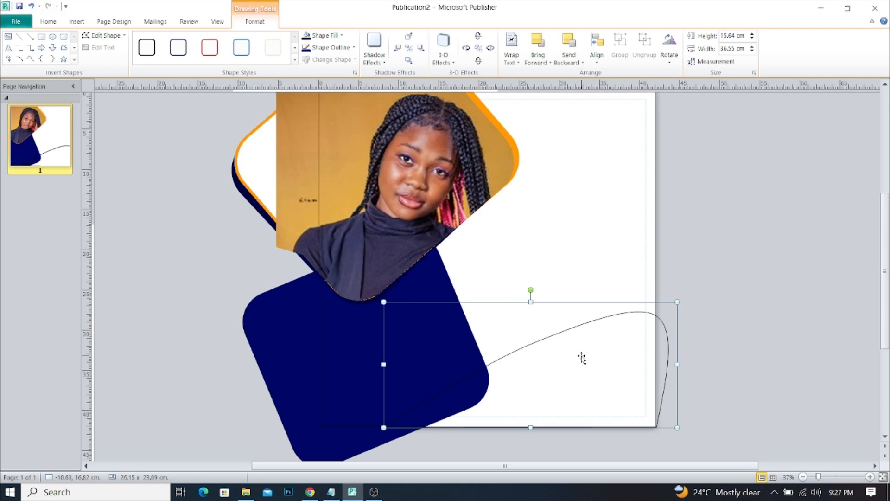
Move the curved shape right past the page edge, and shift the lower navy rounded rectangle left and slightly down
{"action": "left_click_drag", "start_coordinate": [591, 360], "coordinate": [702, 362]}
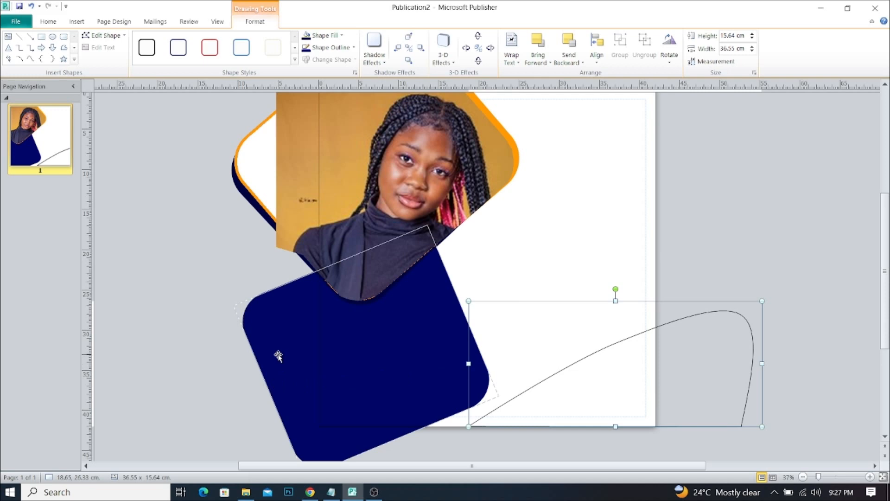
{"action": "left_click_drag", "start_coordinate": [269, 342], "coordinate": [242, 342]}
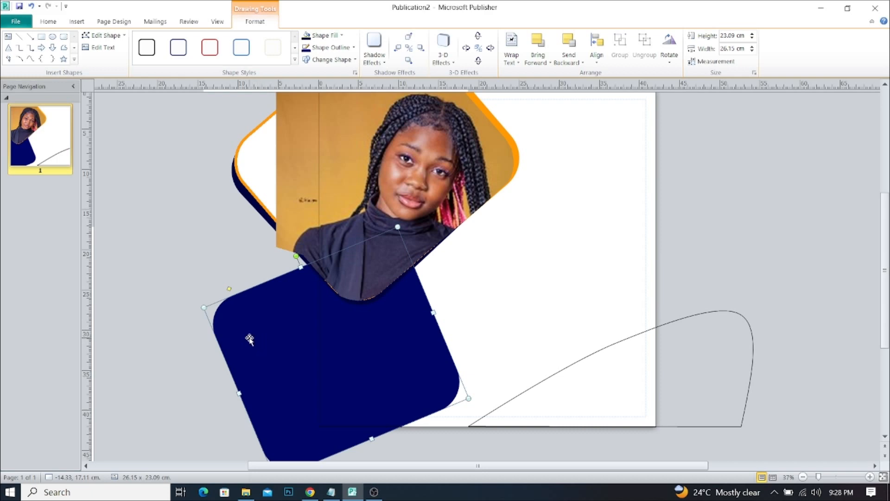
{"action": "left_click_drag", "start_coordinate": [247, 339], "coordinate": [239, 342]}
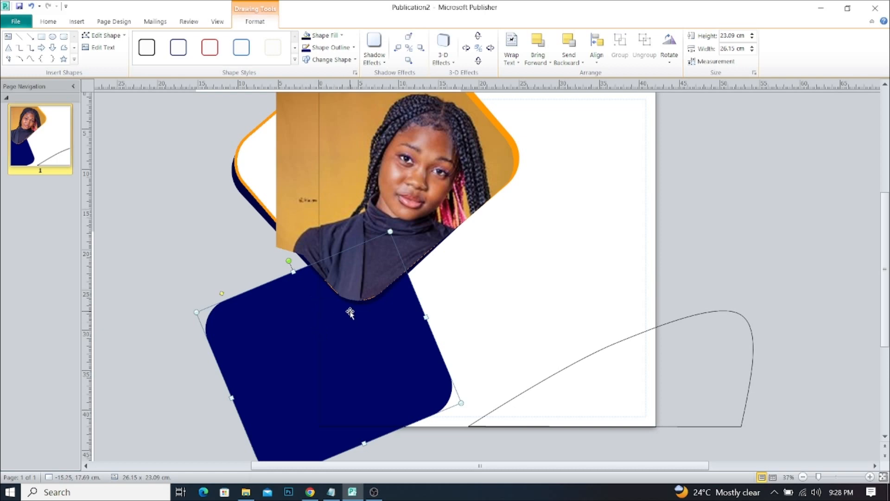
Enlarge the curved shape upward and to the left to about 38.05 × 18.07 cm
{"action": "left_click", "coordinate": [702, 353]}
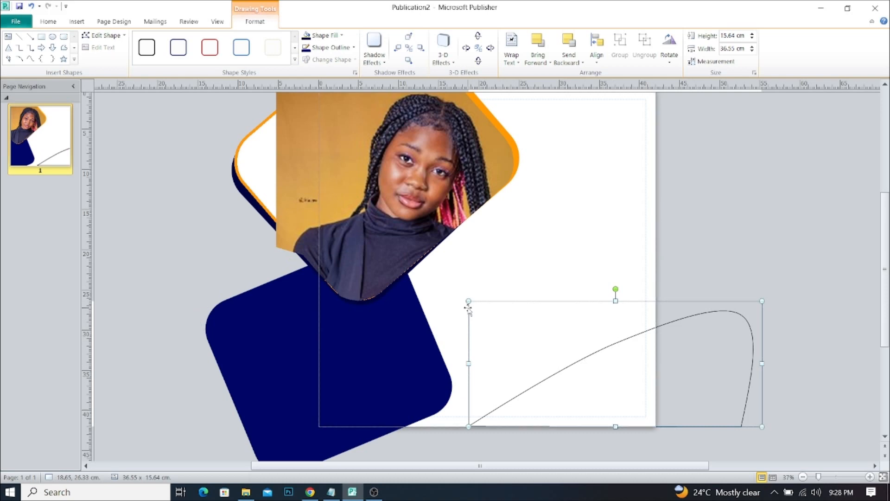
{"action": "left_click_drag", "start_coordinate": [615, 301], "coordinate": [615, 281]}
{"action": "left_click_drag", "start_coordinate": [469, 354], "coordinate": [456, 353]}
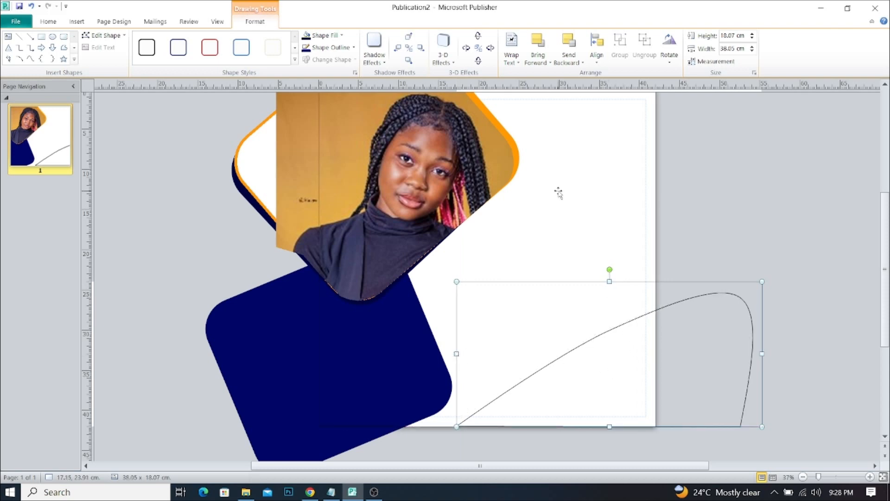
Give the curved shape the recent orange as both fill and outline
{"action": "left_click", "coordinate": [341, 36]}
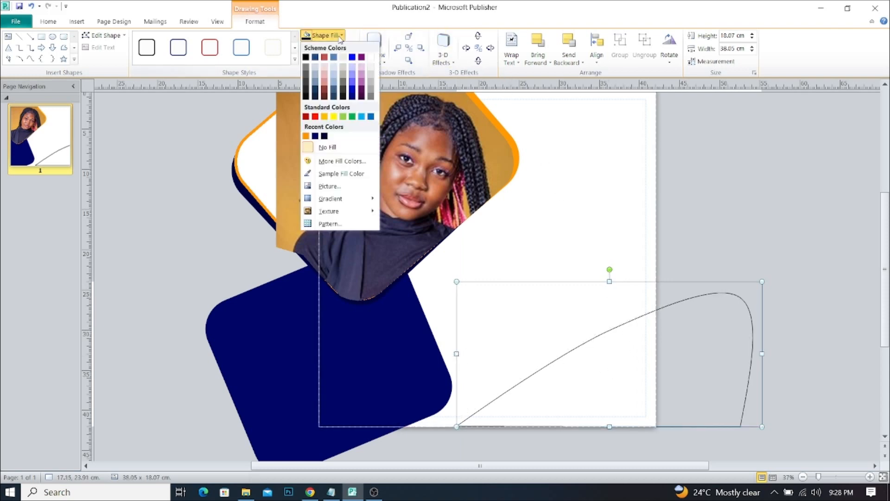
{"action": "left_click", "coordinate": [306, 136]}
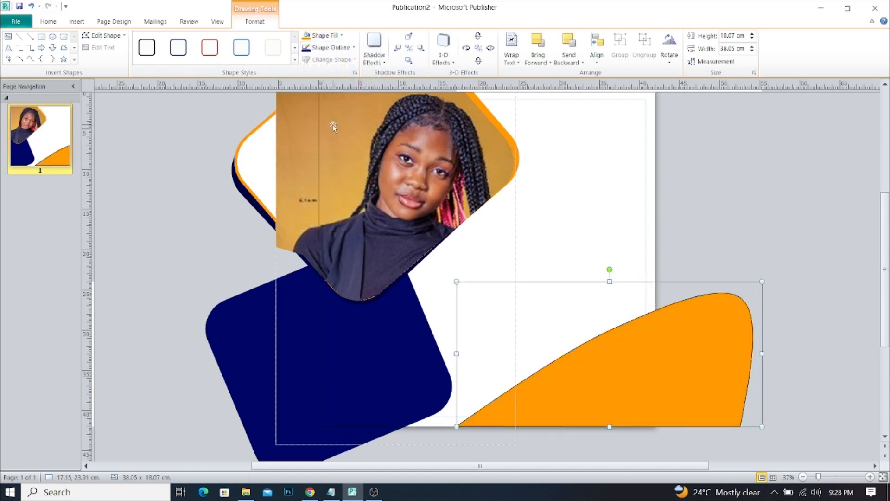
{"action": "left_click", "coordinate": [349, 48]}
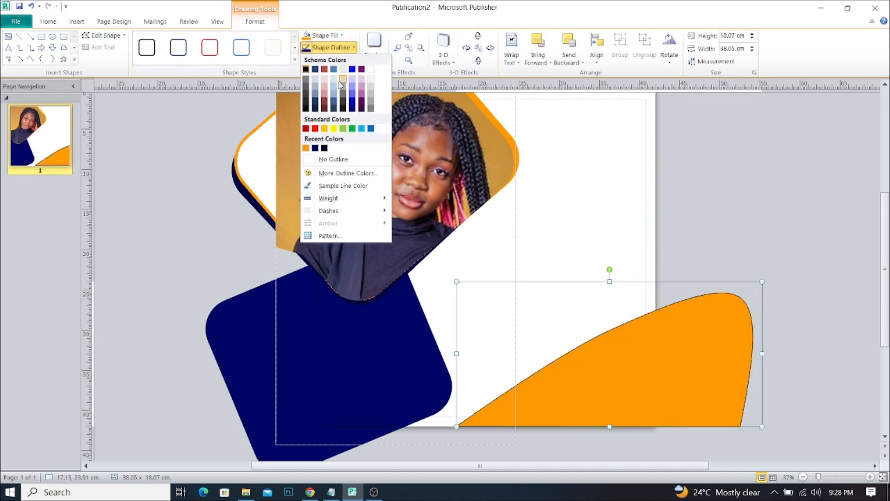
{"action": "left_click", "coordinate": [306, 149]}
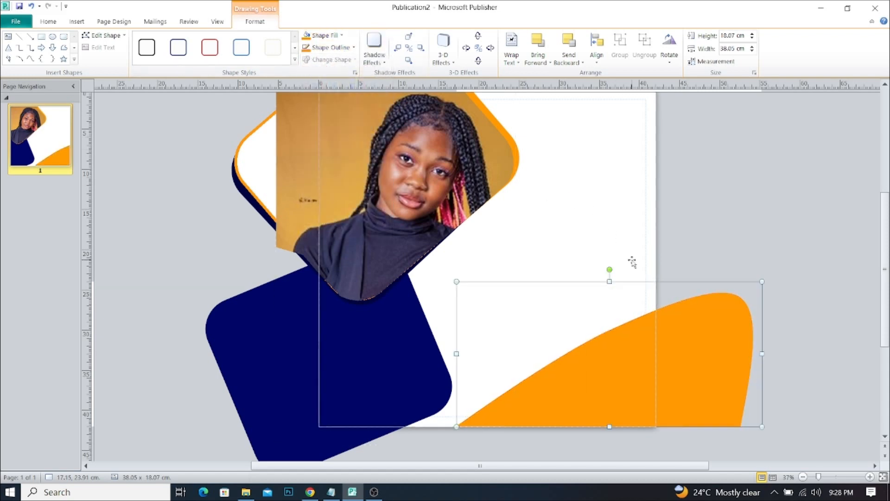
Enlarge the orange curved shape upward and to the left to about 39.15 × 21.13 cm, and send it backward
{"action": "left_click", "coordinate": [747, 256]}
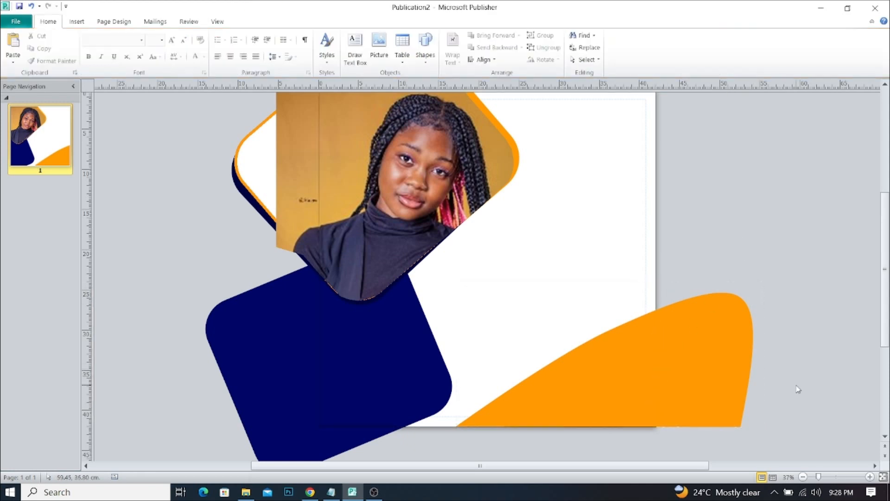
{"action": "left_click", "coordinate": [594, 384]}
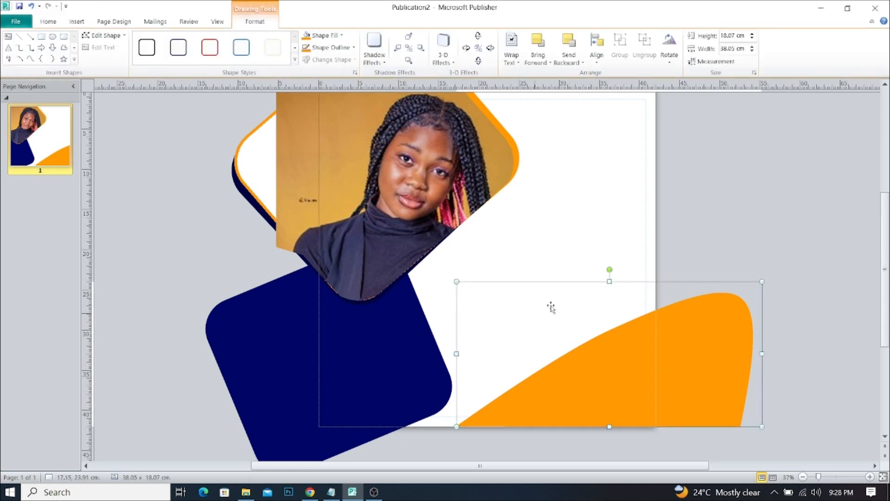
{"action": "left_click_drag", "start_coordinate": [609, 282], "coordinate": [602, 258]}
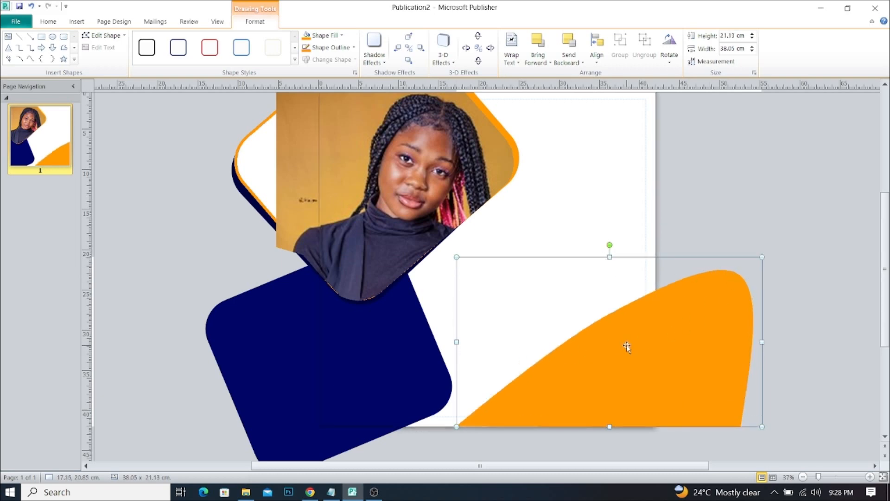
{"action": "left_click_drag", "start_coordinate": [457, 342], "coordinate": [447, 342]}
{"action": "left_click", "coordinate": [783, 260]}
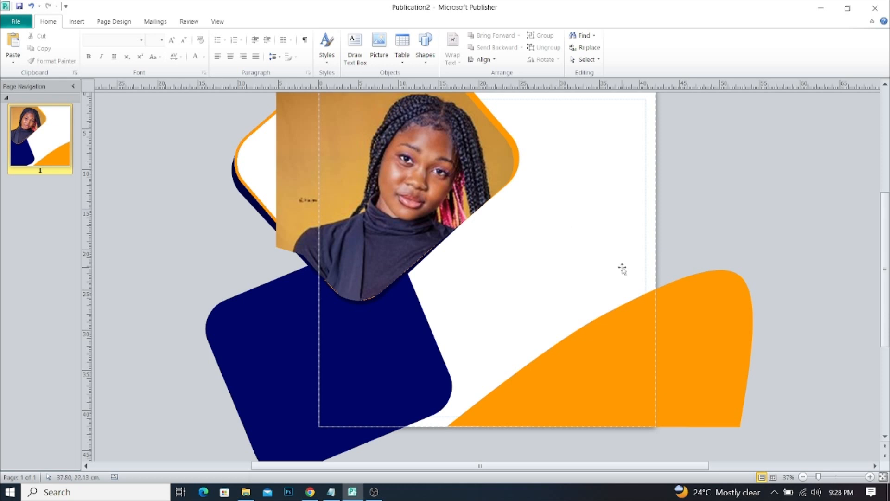
{"action": "left_click", "coordinate": [694, 338]}
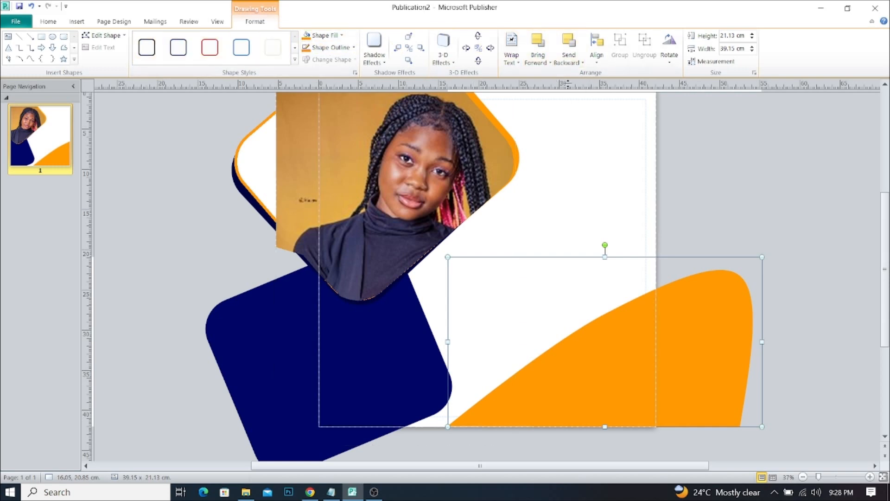
{"action": "left_click", "coordinate": [568, 50]}
{"action": "left_click", "coordinate": [568, 51]}
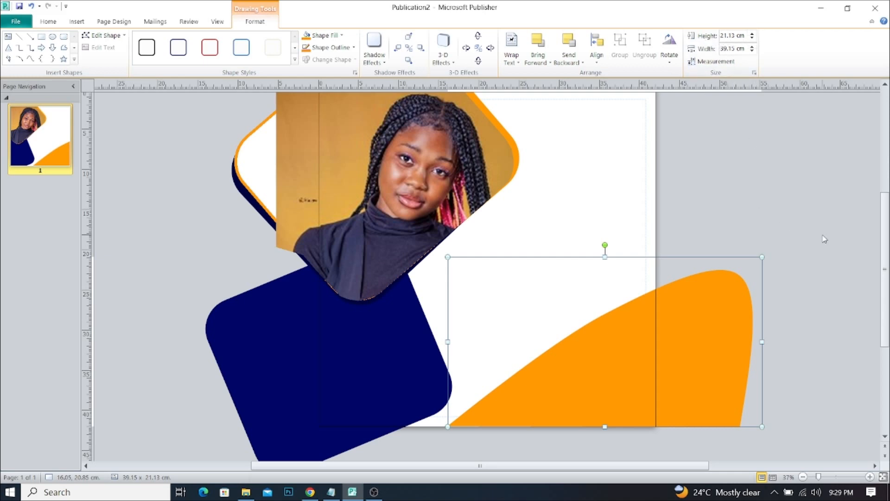
Draw a text box about 18.60 × 4.90 cm at the page's upper right and set its text to Calibri, 18 pt
{"action": "mouse_move", "coordinate": [884, 232]}
{"action": "left_mouse_down"}
{"action": "mouse_move", "coordinate": [885, 216]}
{"action": "mouse_move", "coordinate": [886, 223]}
{"action": "left_mouse_up"}
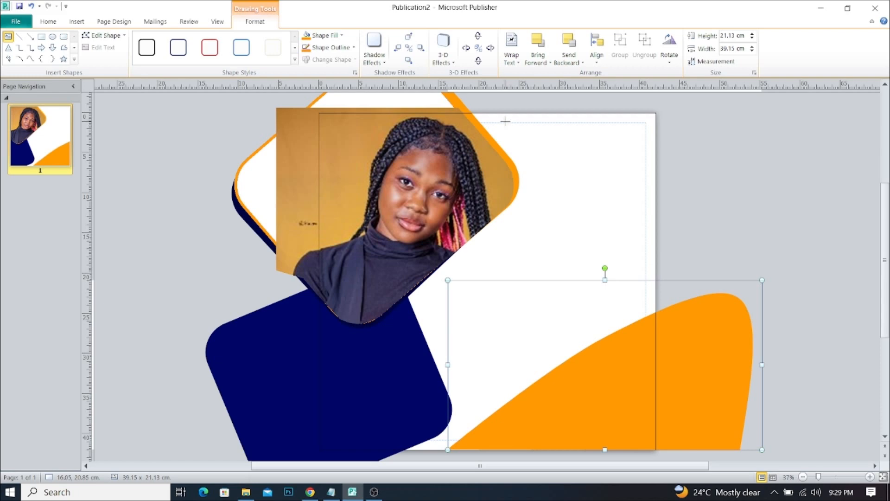
{"action": "mouse_move", "coordinate": [501, 123]}
{"action": "left_mouse_down"}
{"action": "mouse_move", "coordinate": [558, 145]}
{"action": "mouse_move", "coordinate": [650, 150]}
{"action": "mouse_move", "coordinate": [653, 165]}
{"action": "left_mouse_up"}
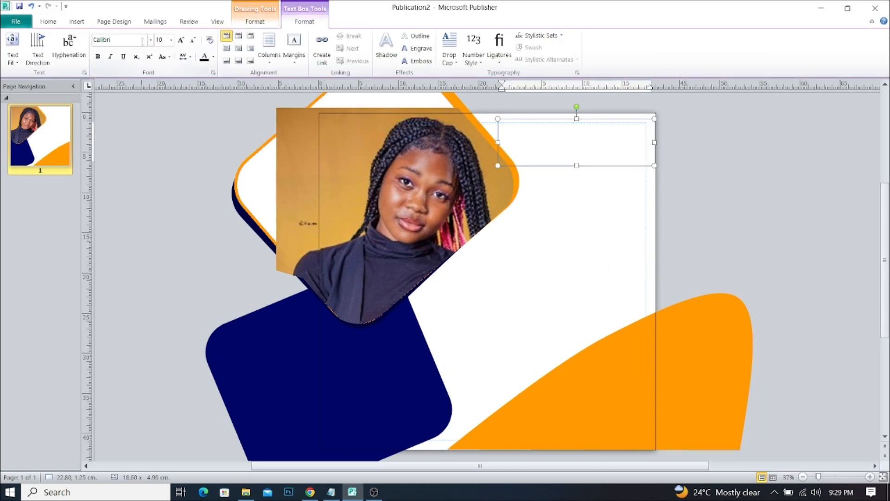
{"action": "left_click", "coordinate": [139, 39]}
{"action": "type", "text": "a"}
{"action": "key", "text": "BackSpace"}
{"action": "key", "text": "BackSpace"}
{"action": "key", "text": "BackSpace"}
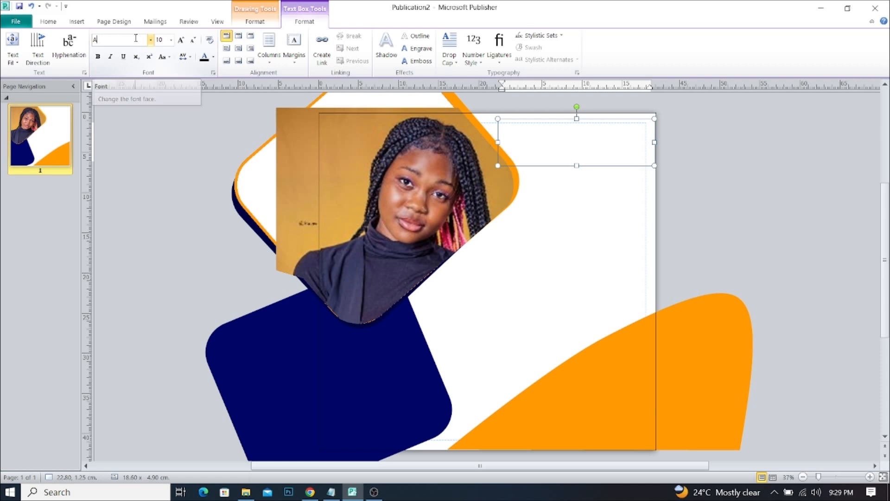
{"action": "type", "text": "Calibri"}
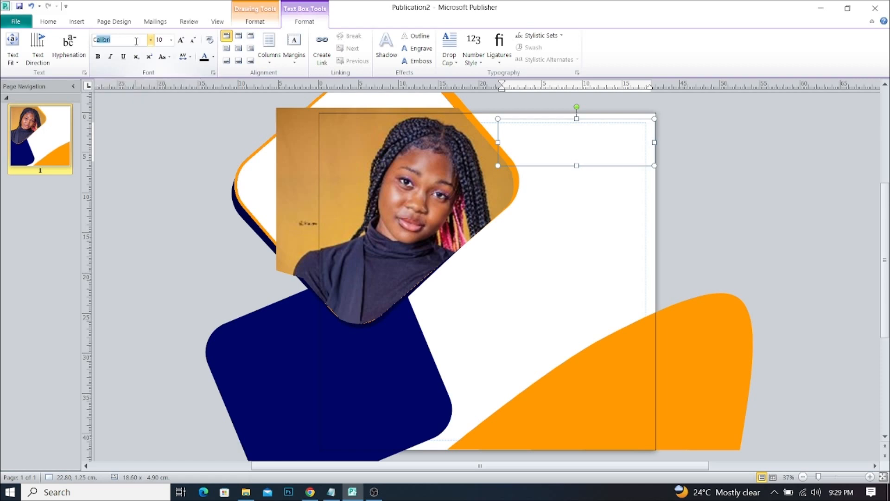
{"action": "key", "text": "Return"}
{"action": "left_click", "coordinate": [166, 42]}
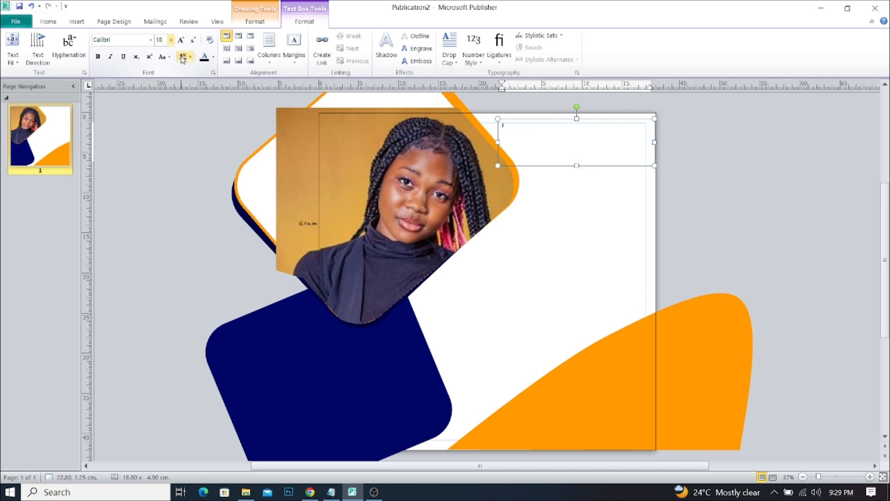
{"action": "key", "text": "Return"}
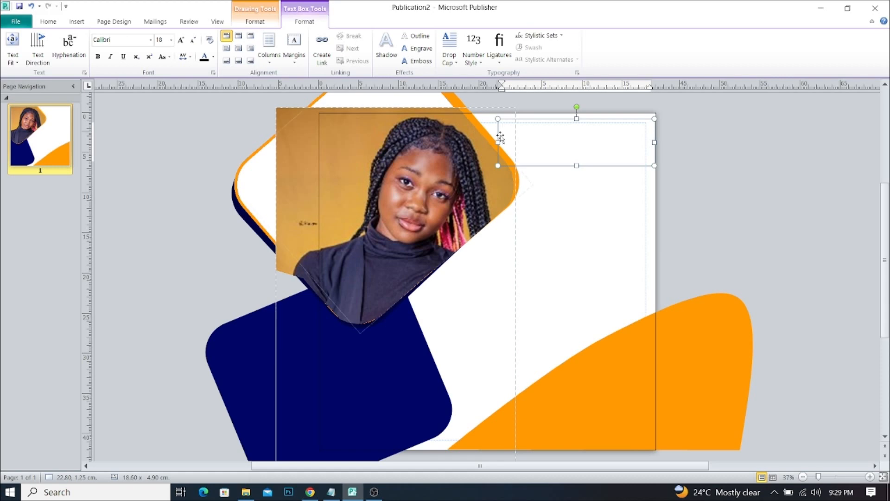
Switch to Notepad, copy the lines "armstrong" and "computers", and paste them into the Publisher text box
{"action": "left_click", "coordinate": [333, 493]}
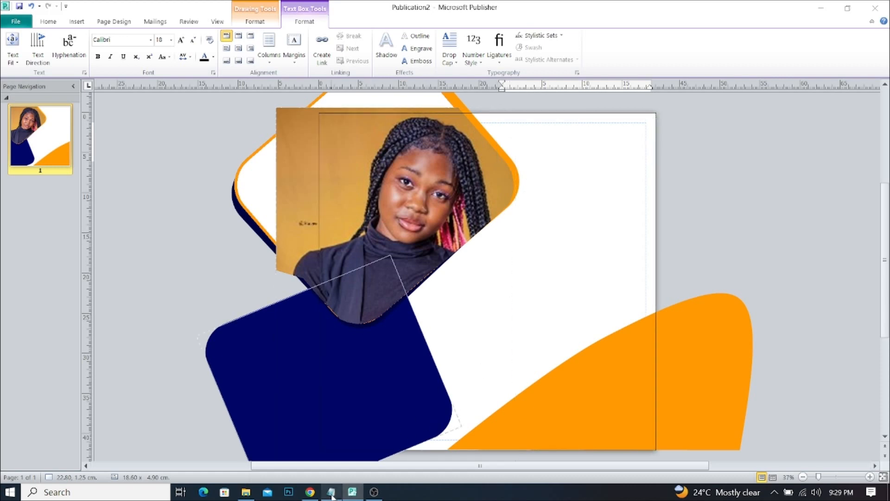
{"action": "scroll", "coordinate": [120, 102], "scroll_direction": "up", "scroll_amount": 1}
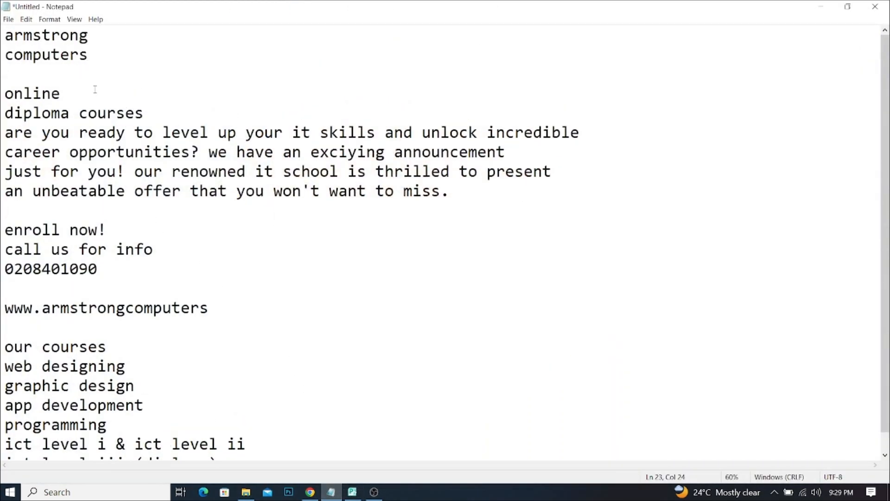
{"action": "left_click_drag", "start_coordinate": [9, 38], "coordinate": [94, 56]}
{"action": "key", "text": "ctrl+c"}
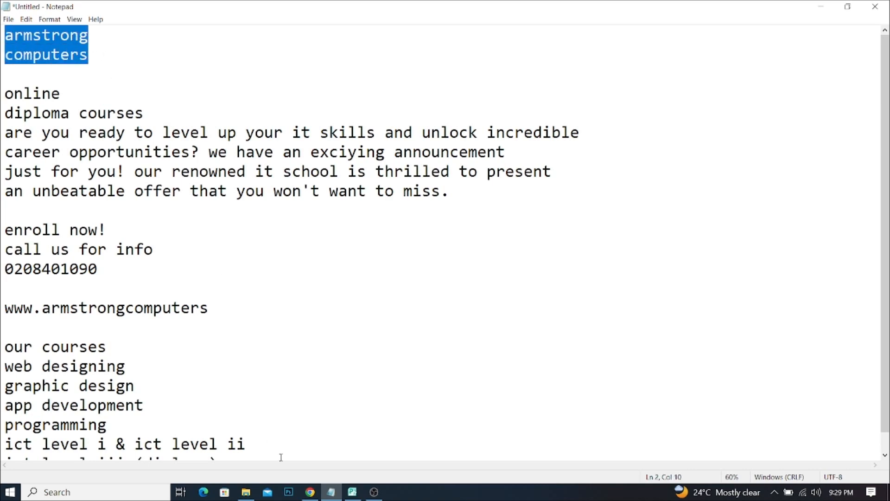
{"action": "left_click", "coordinate": [351, 491]}
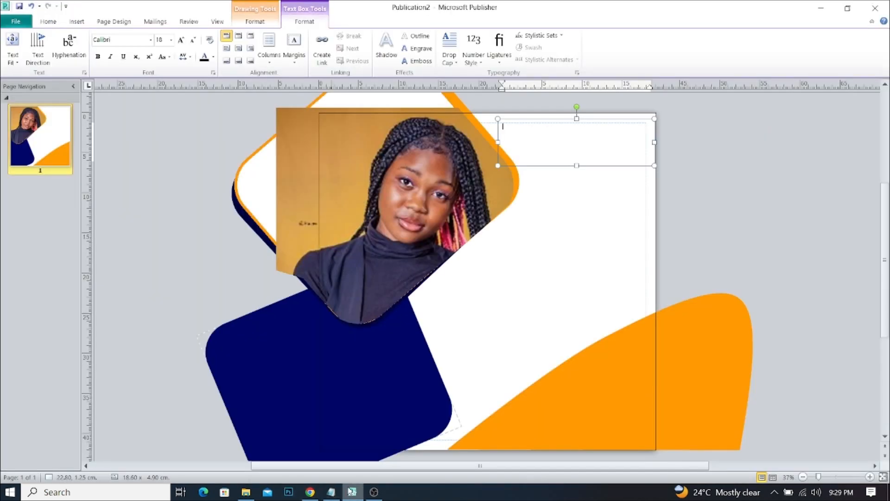
{"action": "key", "text": "ctrl+v"}
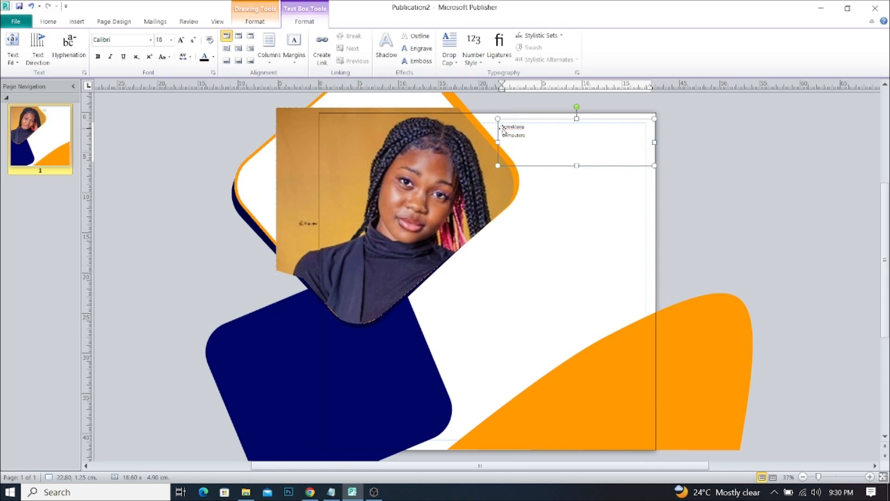
Enlarge both lines of the pasted company name to 36 pt
{"action": "left_click_drag", "start_coordinate": [502, 126], "coordinate": [527, 138]}
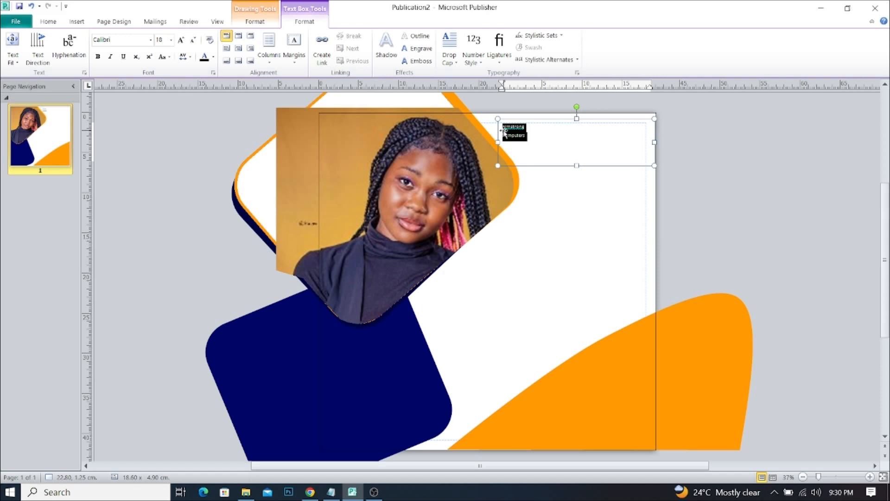
{"action": "left_click", "coordinate": [181, 40]}
{"action": "left_click", "coordinate": [181, 40]}
{"action": "left_click", "coordinate": [181, 40]}
{"action": "left_click", "coordinate": [182, 41]}
{"action": "left_click", "coordinate": [181, 40]}
{"action": "left_click", "coordinate": [181, 40]}
{"action": "right_click", "coordinate": [184, 41]}
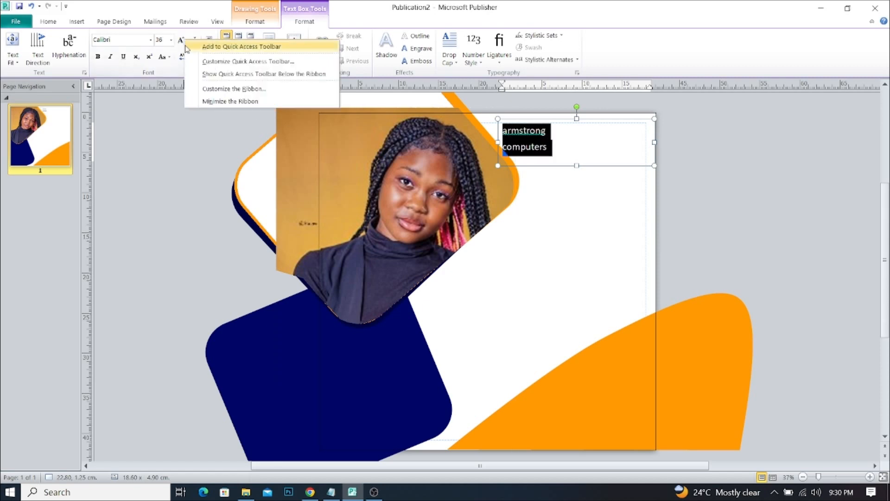
{"action": "left_click", "coordinate": [181, 40]}
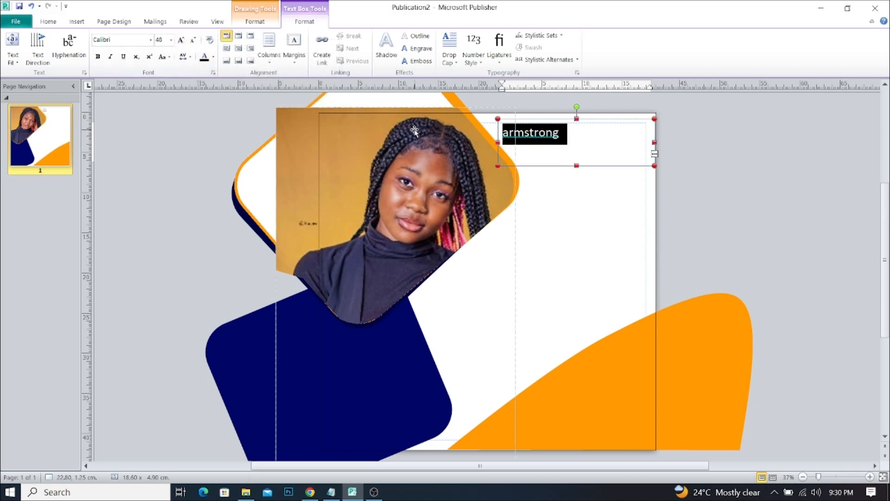
{"action": "left_click", "coordinate": [193, 41]}
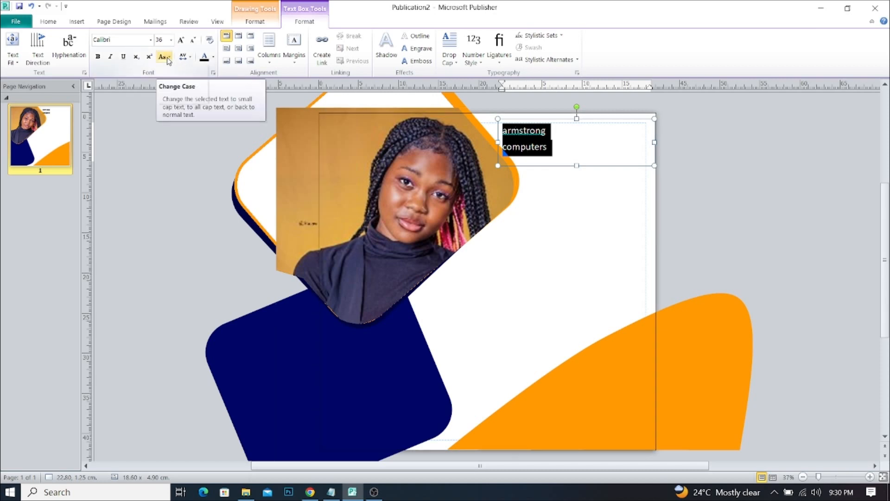
Change the case of the two-line company name to All Caps
{"action": "left_click", "coordinate": [168, 58]}
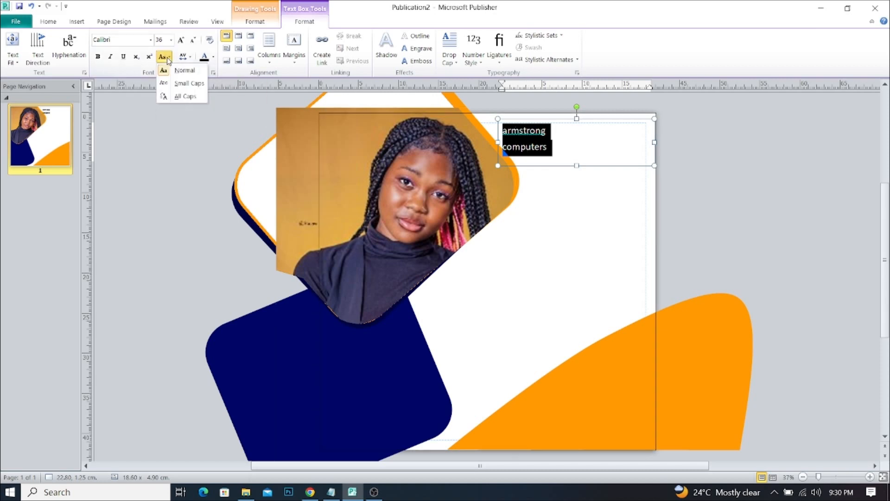
{"action": "left_click", "coordinate": [184, 97]}
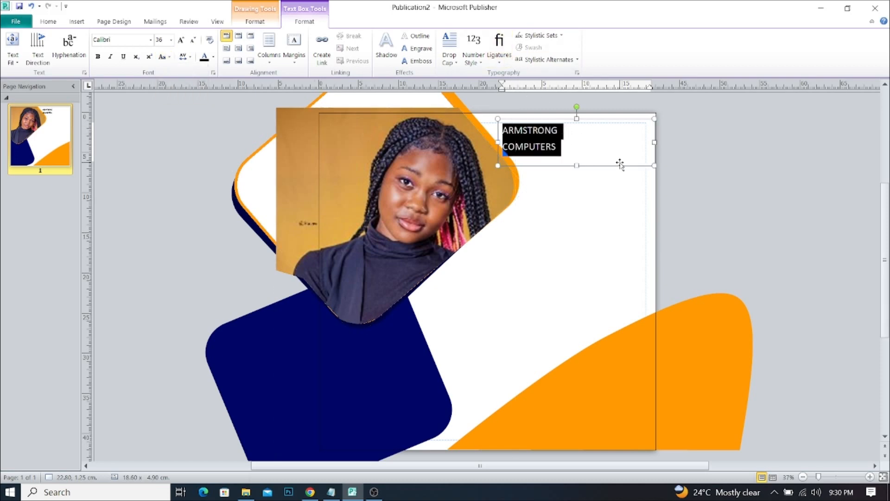
{"action": "left_click", "coordinate": [559, 130]}
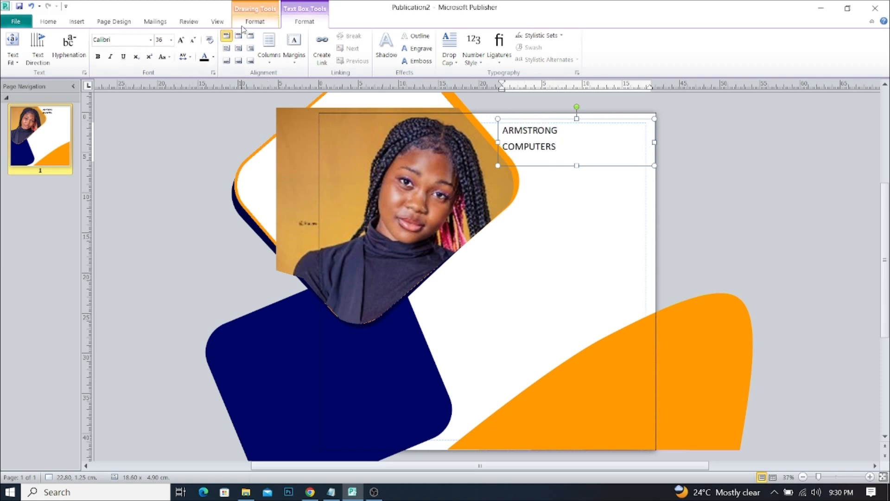
Set the paragraph spacing of the ARMSTRONG line to None and tighten its line spacing
{"action": "left_click", "coordinate": [49, 22]}
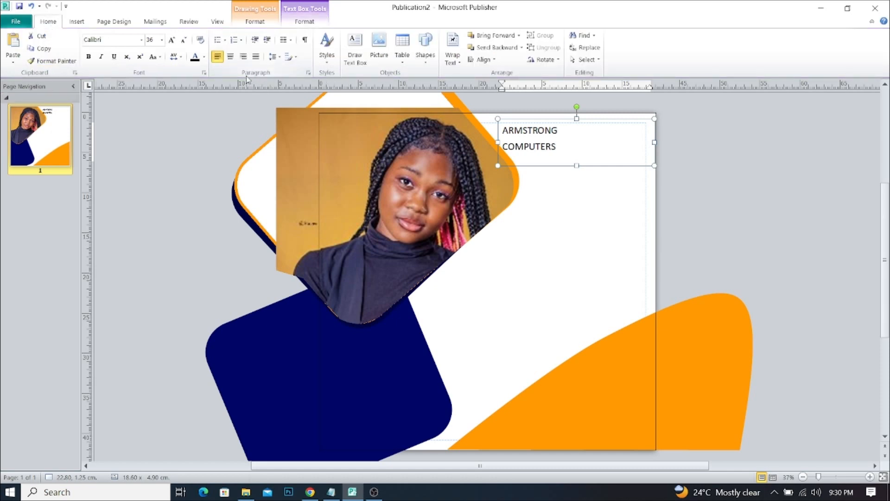
{"action": "left_click", "coordinate": [294, 57]}
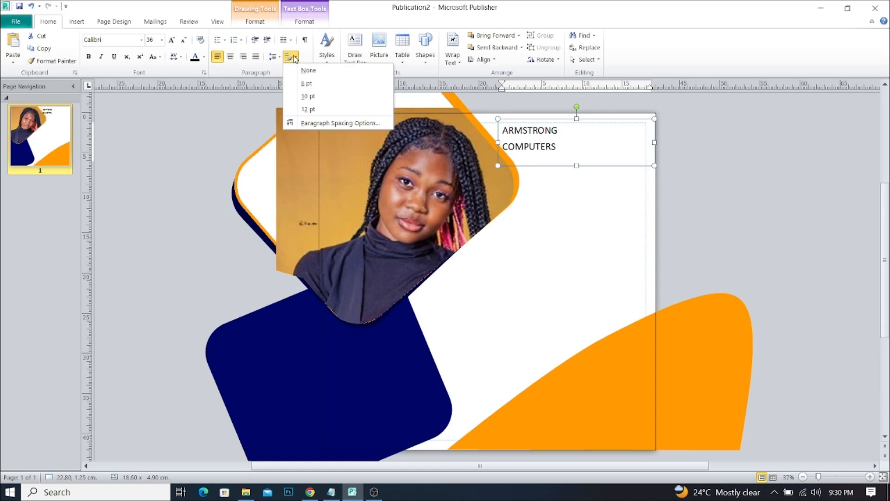
{"action": "left_click", "coordinate": [308, 70]}
{"action": "left_click", "coordinate": [296, 57]}
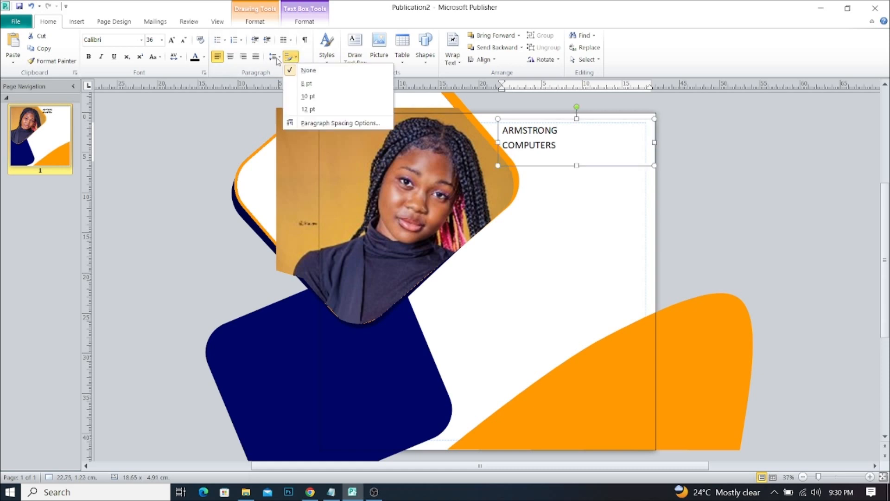
{"action": "left_click", "coordinate": [277, 57]}
{"action": "left_click", "coordinate": [289, 74]}
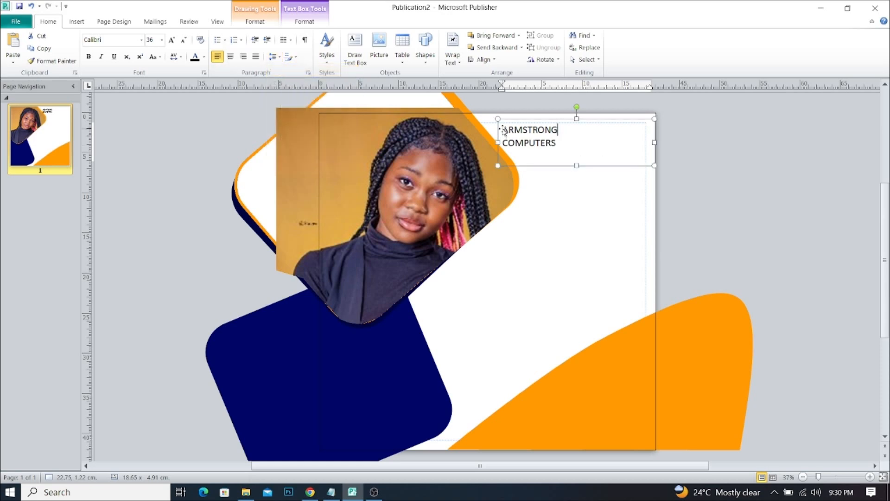
Set the spacing between lines to 0.75sp for the whole ARMSTRONG COMPUTERS text
{"action": "key", "text": "ctrl+a"}
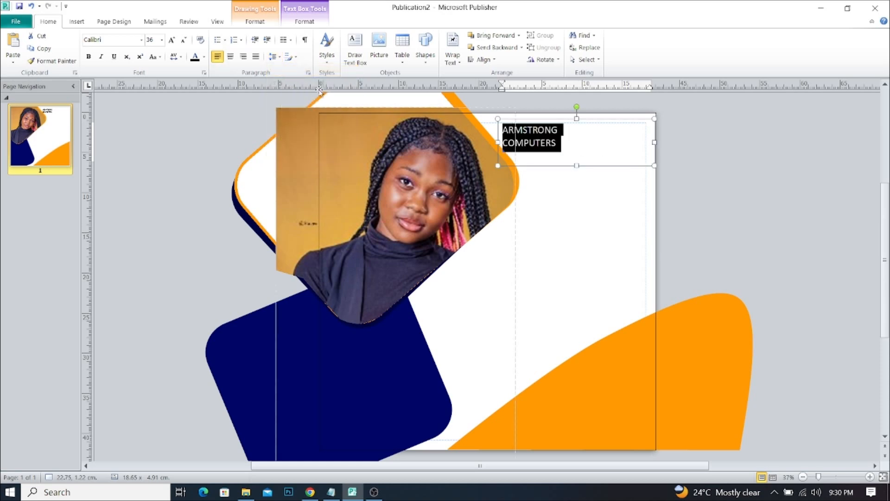
{"action": "left_click", "coordinate": [295, 58]}
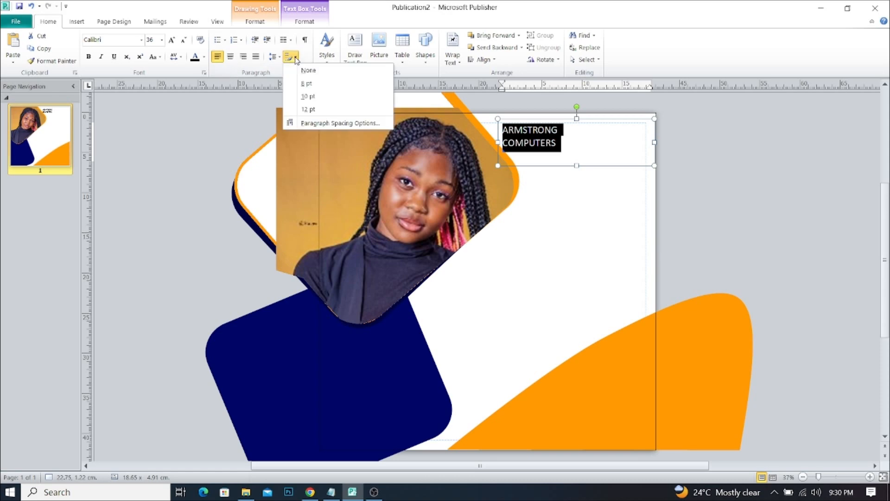
{"action": "left_click", "coordinate": [329, 126]}
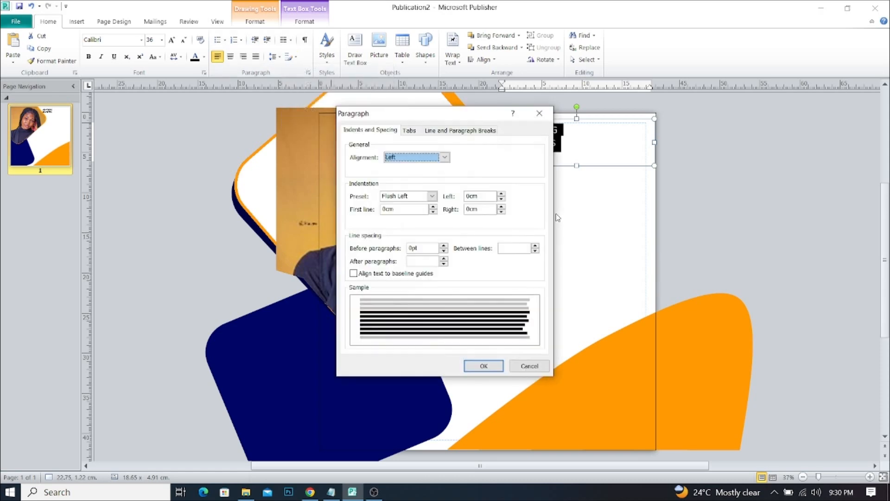
{"action": "left_click", "coordinate": [535, 251]}
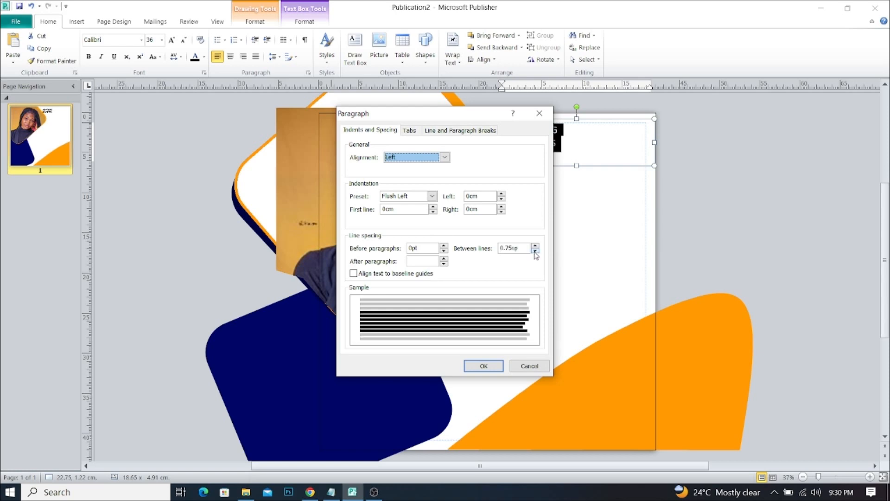
{"action": "left_click", "coordinate": [483, 365]}
Select all of the ARMSTRONG COMPUTERS text in its box
{"action": "left_click", "coordinate": [539, 148]}
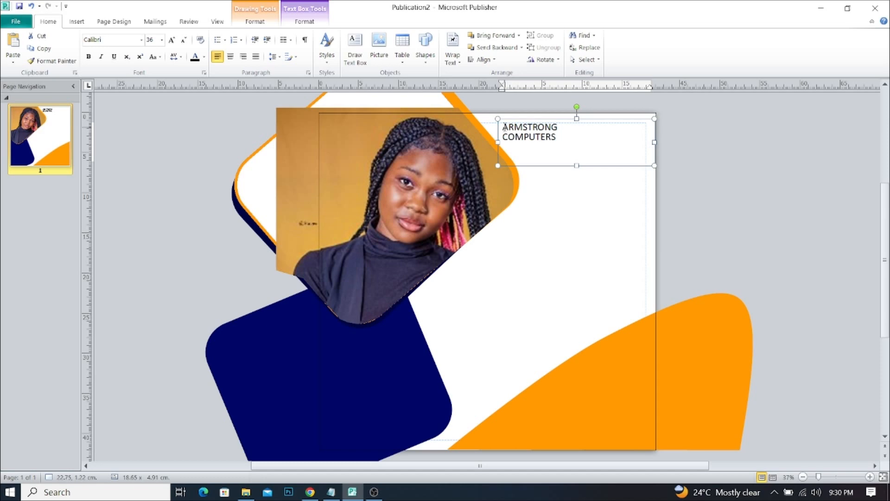
{"action": "key", "text": "ctrl+a"}
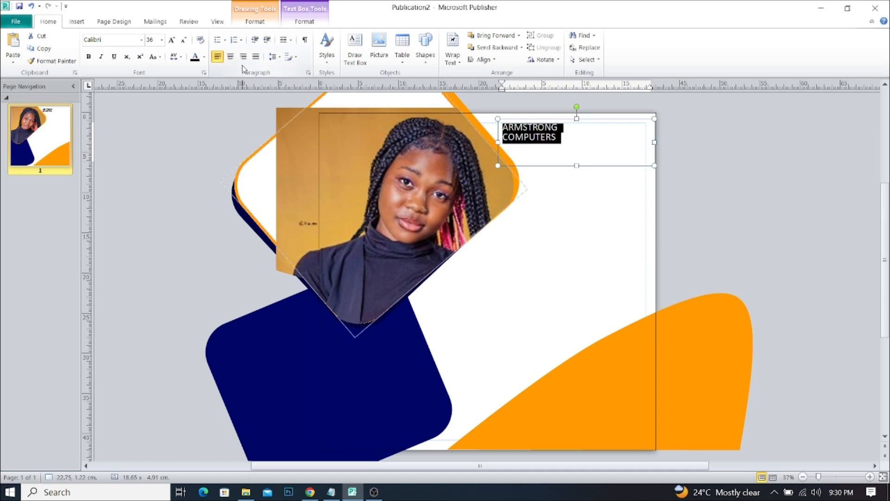